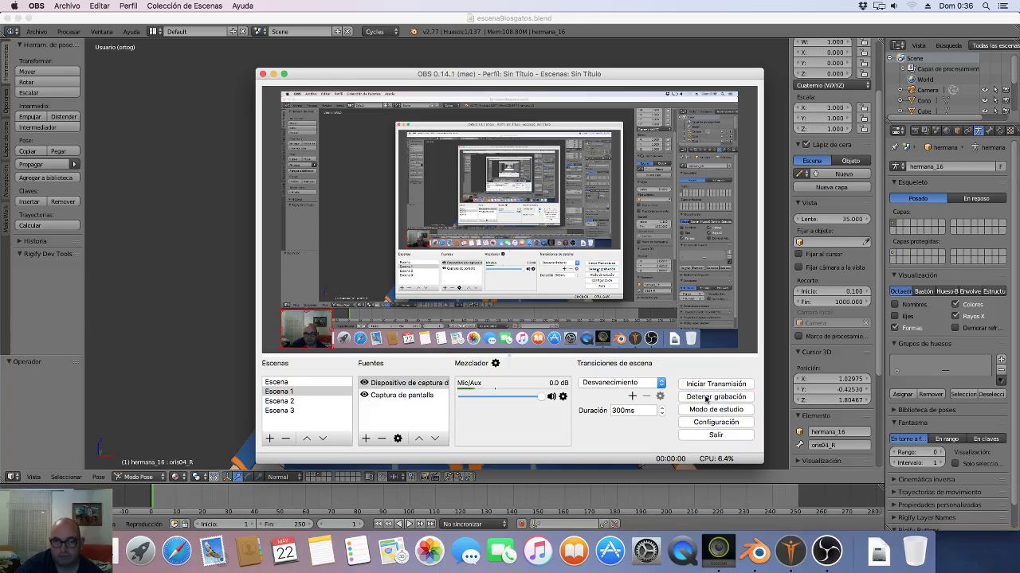
Load the Hermana 16 model in MakeHuman through Archivos > Cargar.
click(273, 74)
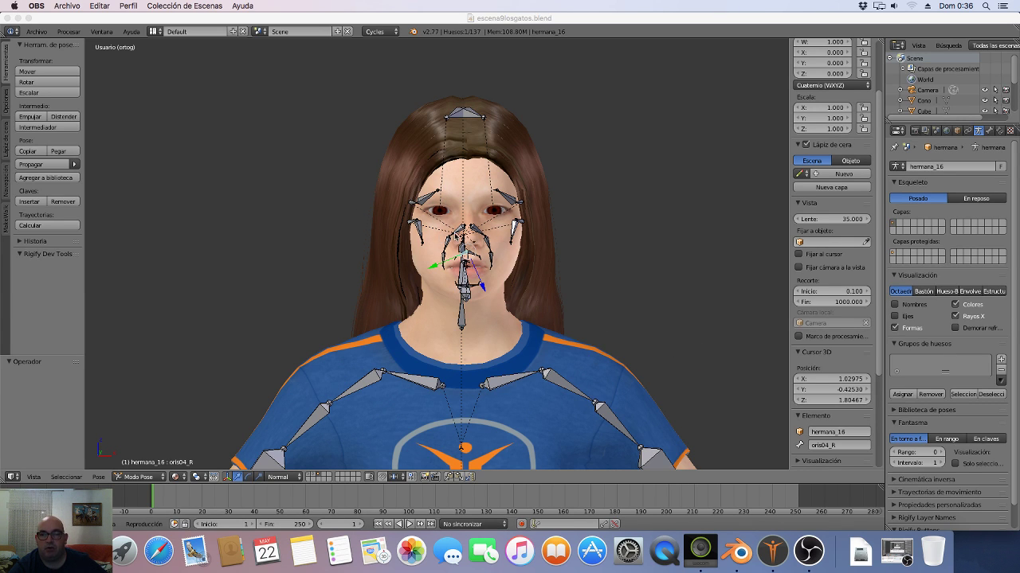
scroll(468, 241, up, 1)
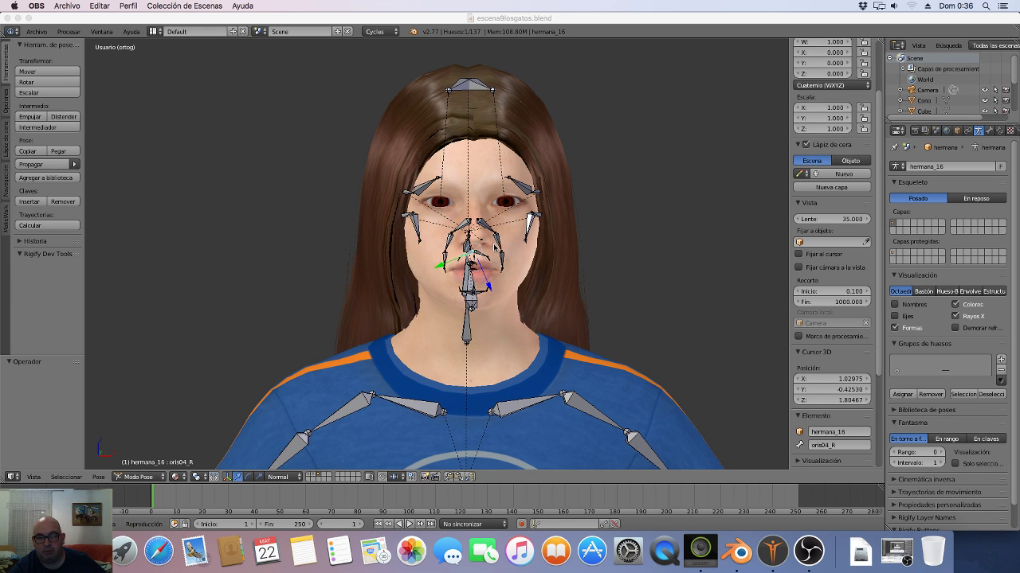
click(772, 551)
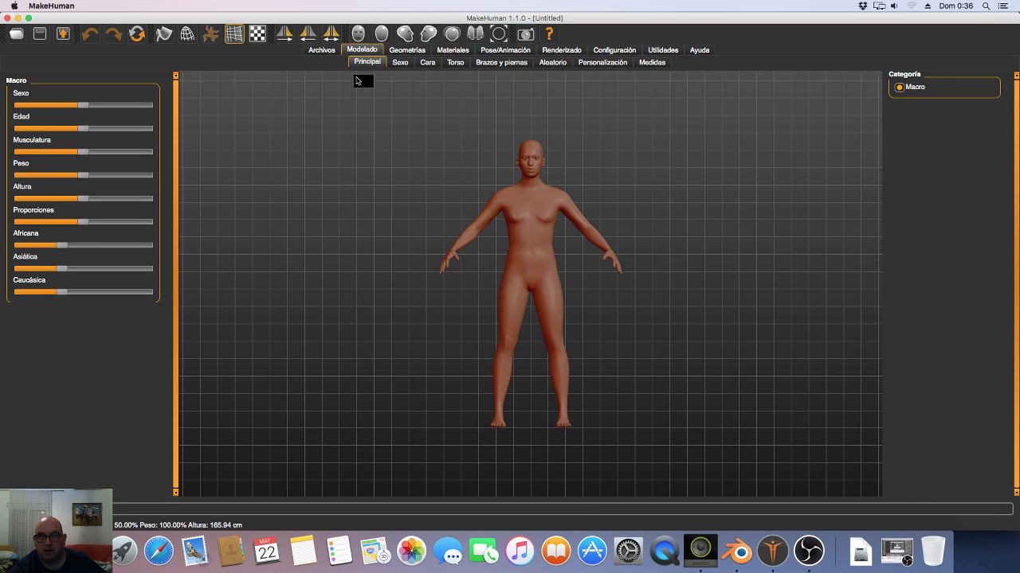
click(16, 34)
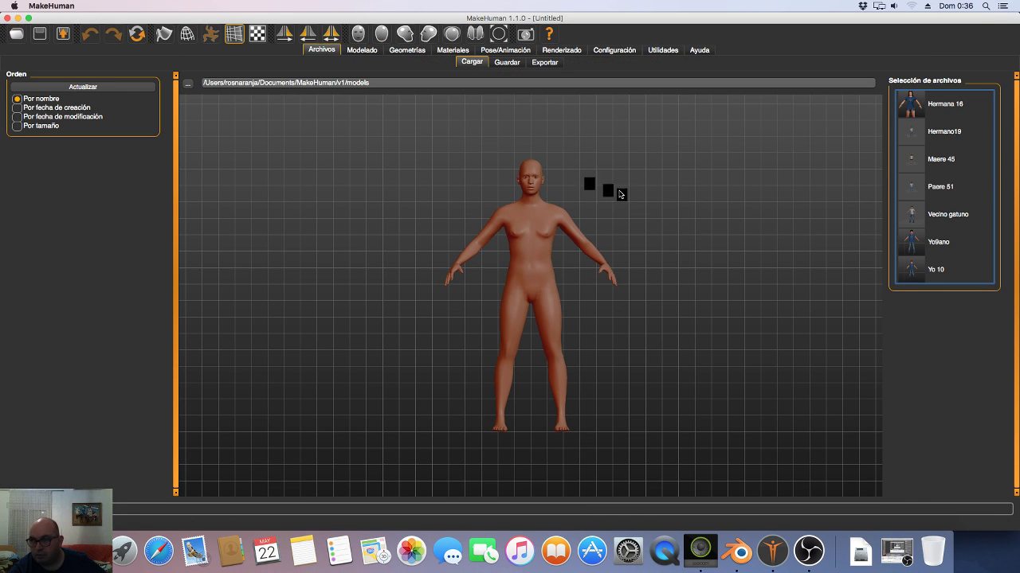
click(910, 108)
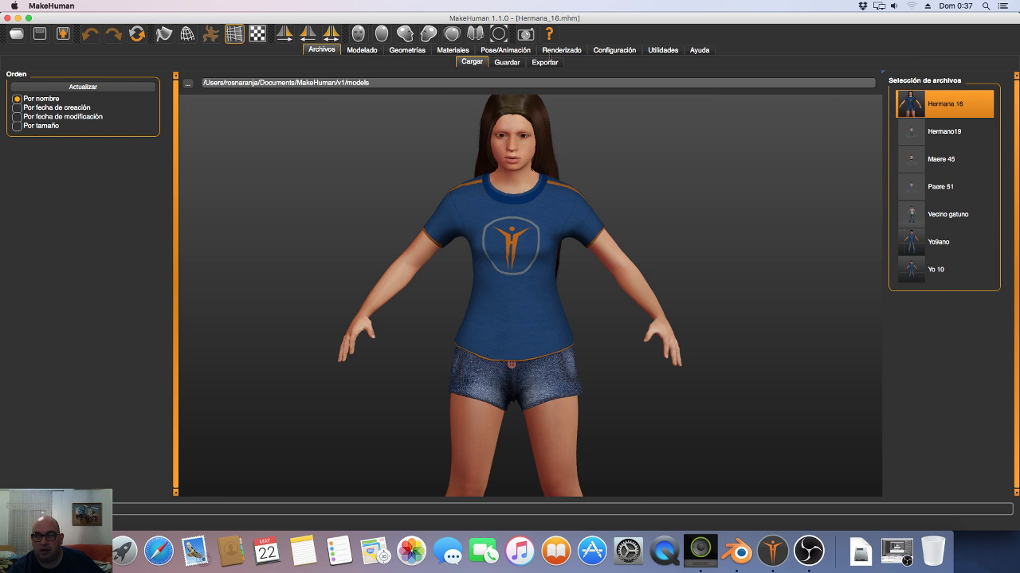
Set the Hermana 16 skeleton preset to None and quit MakeHuman without saving.
click(509, 53)
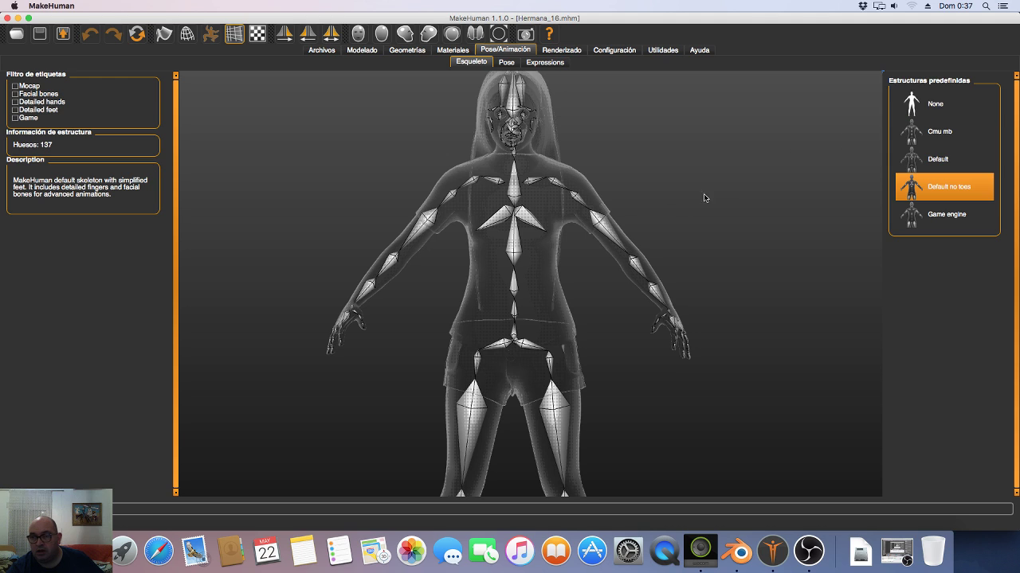
click(913, 101)
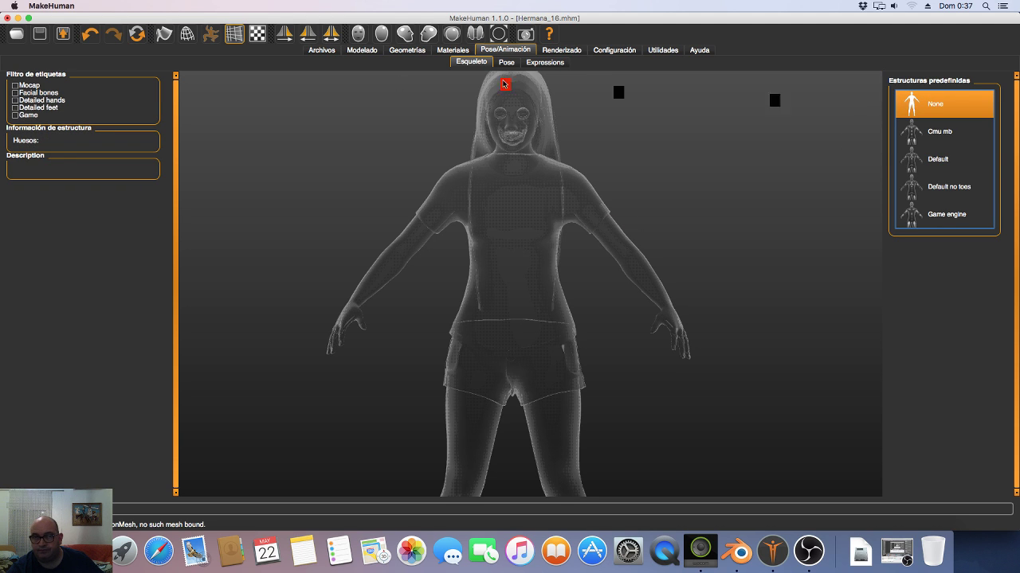
click(7, 18)
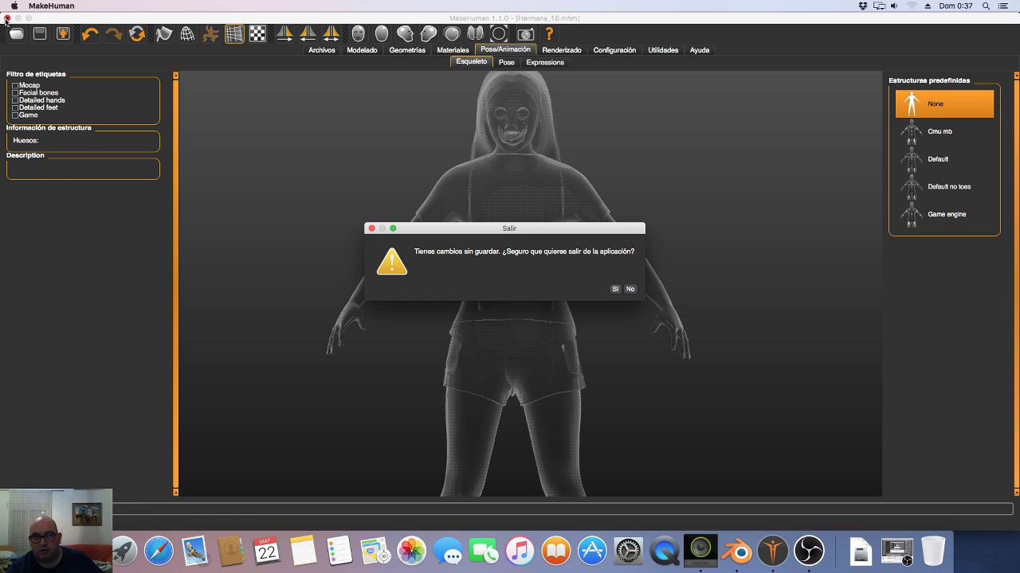
click(615, 290)
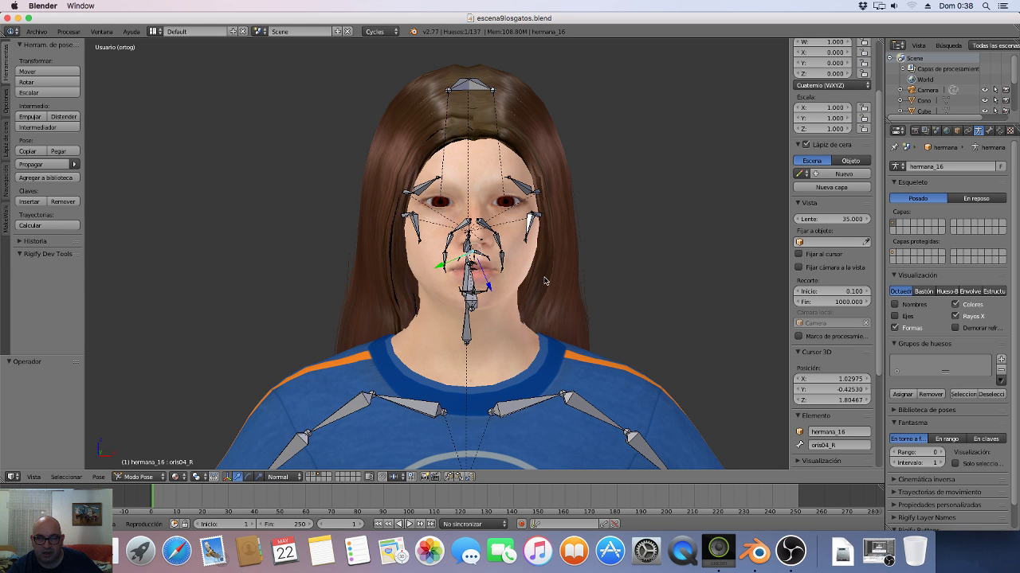
Select all of the girl's bones and turn off Rayos X in the armature display.
scroll(547, 288, down, 3)
scroll(550, 298, down, 2)
mouse_move(550, 298)
middle_down()
mouse_move(452, 330)
mouse_move(570, 305)
middle_up()
scroll(457, 331, down, 4)
scroll(522, 298, up, 2)
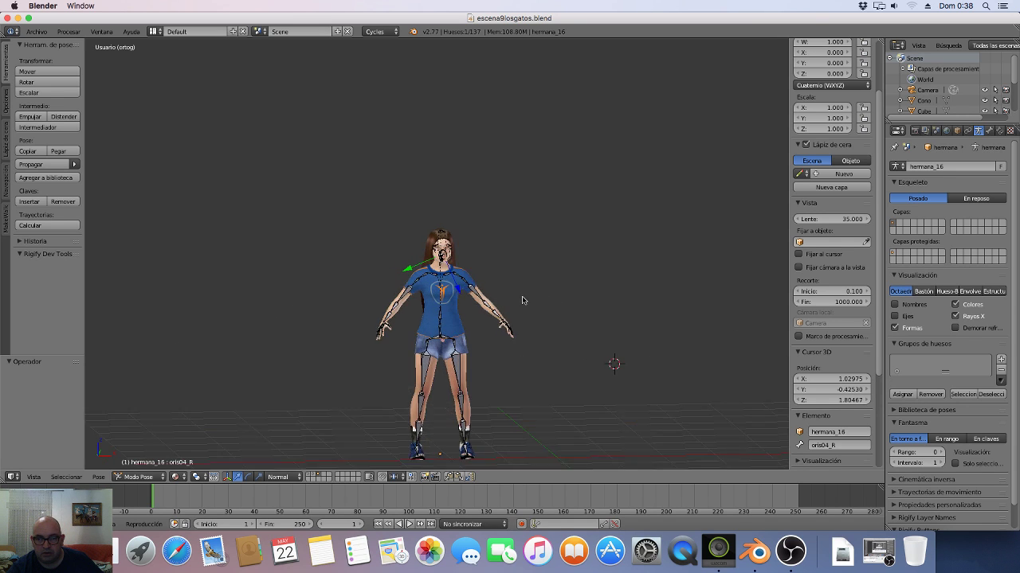
scroll(522, 299, up, 2)
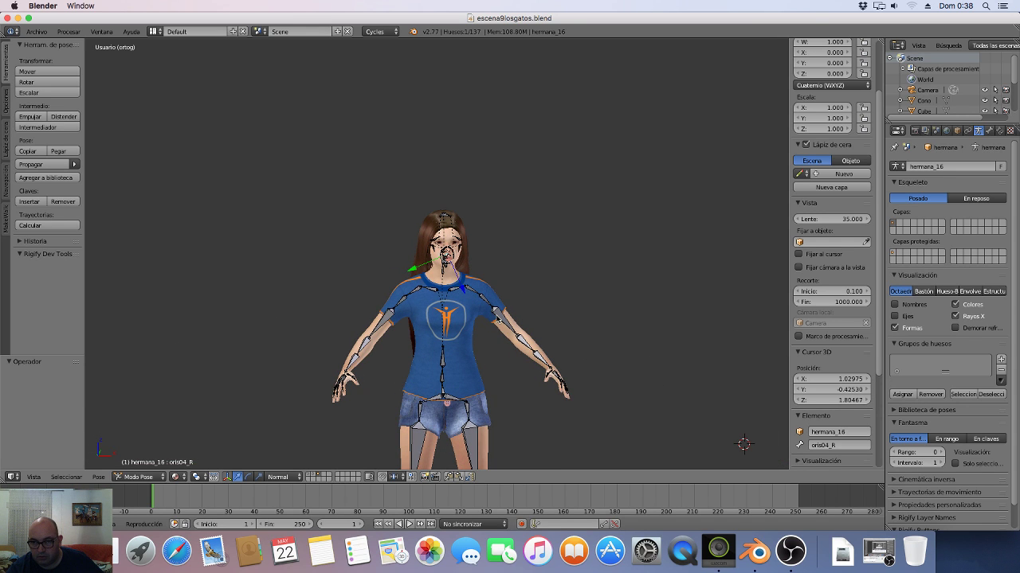
right_click(497, 316)
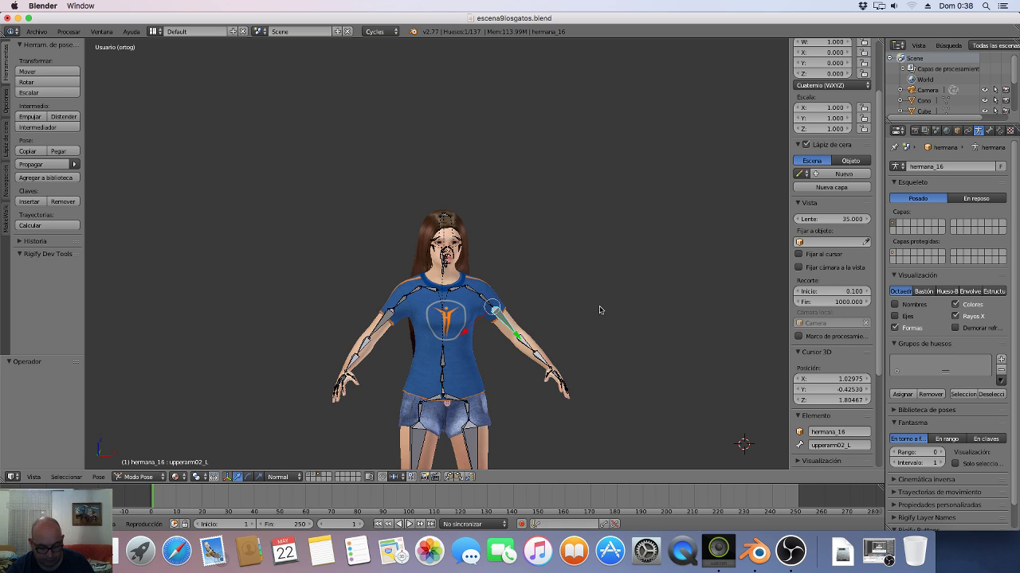
key(a)
key(a)
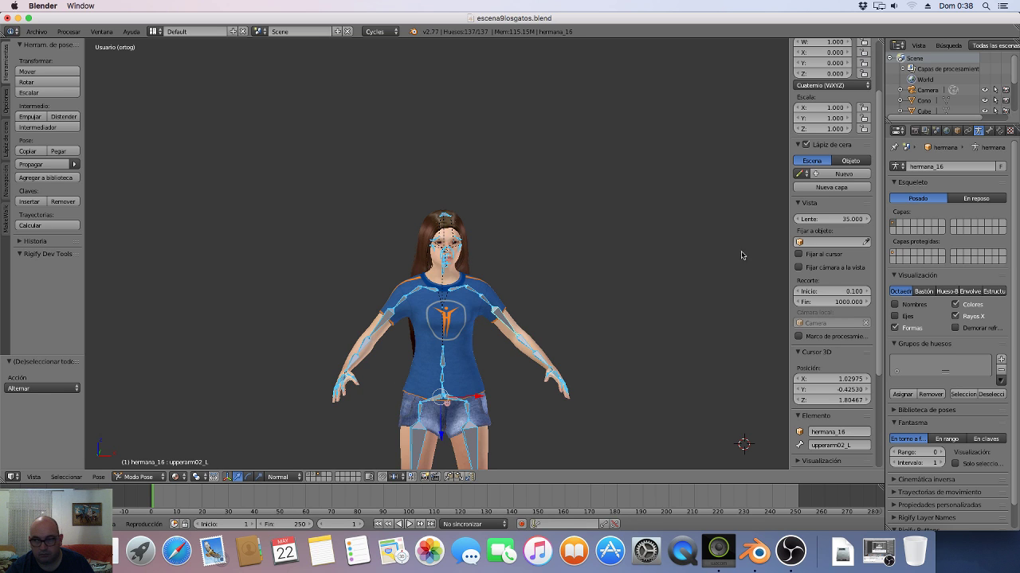
click(955, 316)
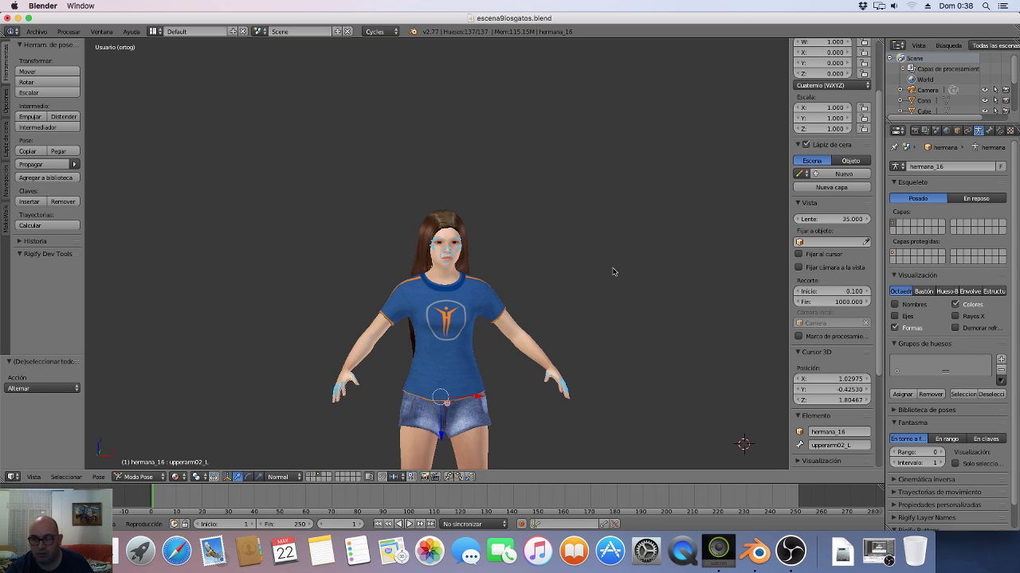
scroll(557, 281, up, 1)
scroll(557, 280, up, 4)
scroll(557, 282, up, 2)
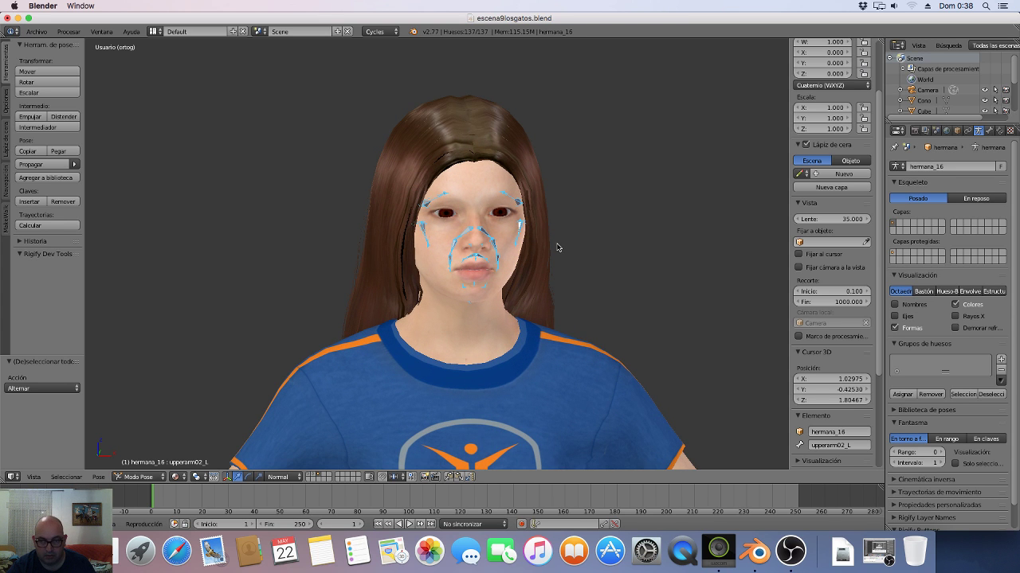
Deselect all bones and orbit around the girl's face to inspect the facial rig.
key(a)
mouse_move(579, 247)
middle_down()
mouse_move(589, 262)
mouse_move(635, 271)
mouse_move(439, 244)
mouse_move(544, 224)
middle_up()
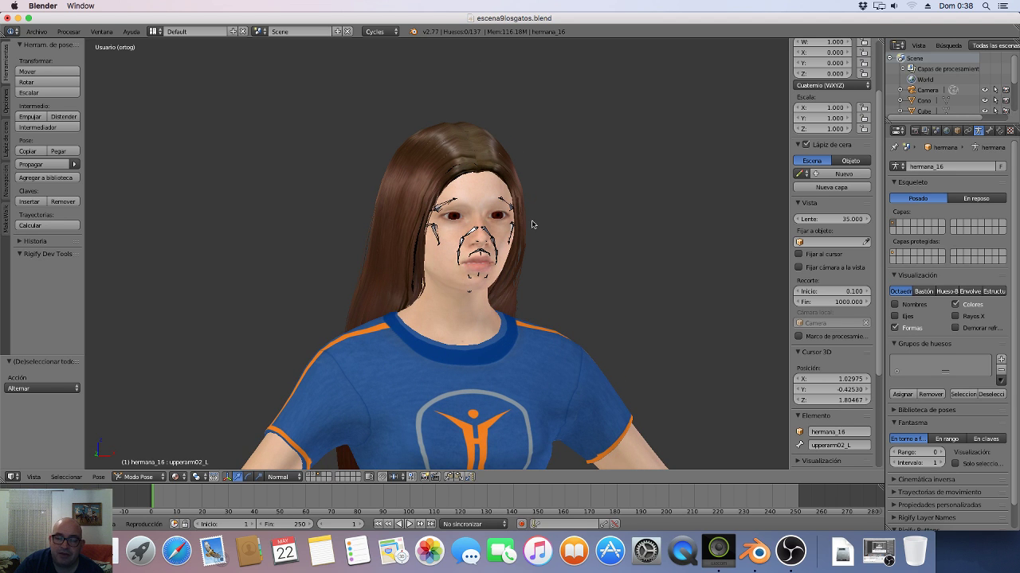
mouse_move(517, 237)
middle_down()
mouse_move(413, 245)
mouse_move(566, 255)
mouse_move(483, 250)
middle_up()
scroll(526, 250, up, 2)
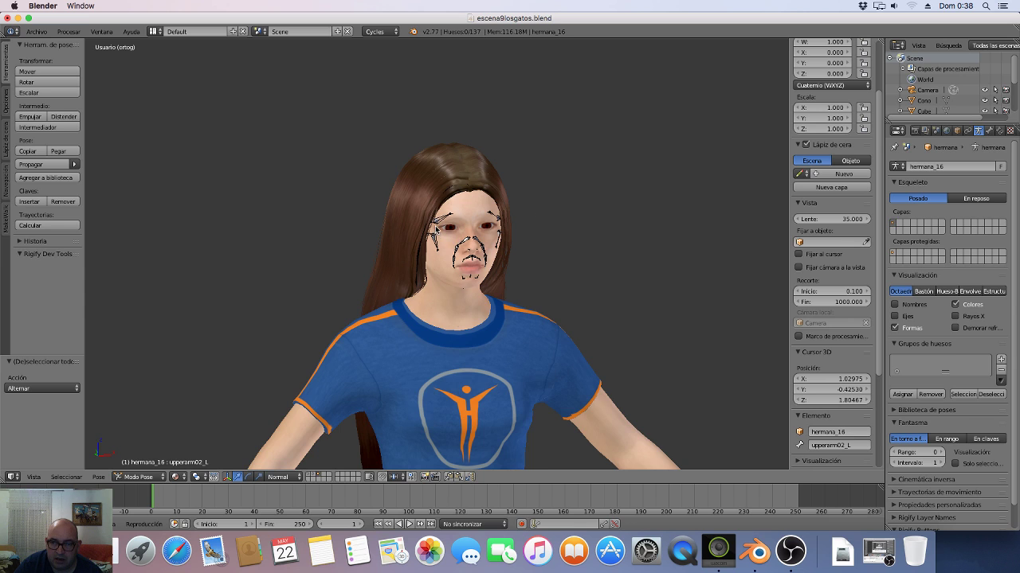
scroll(437, 230, up, 2)
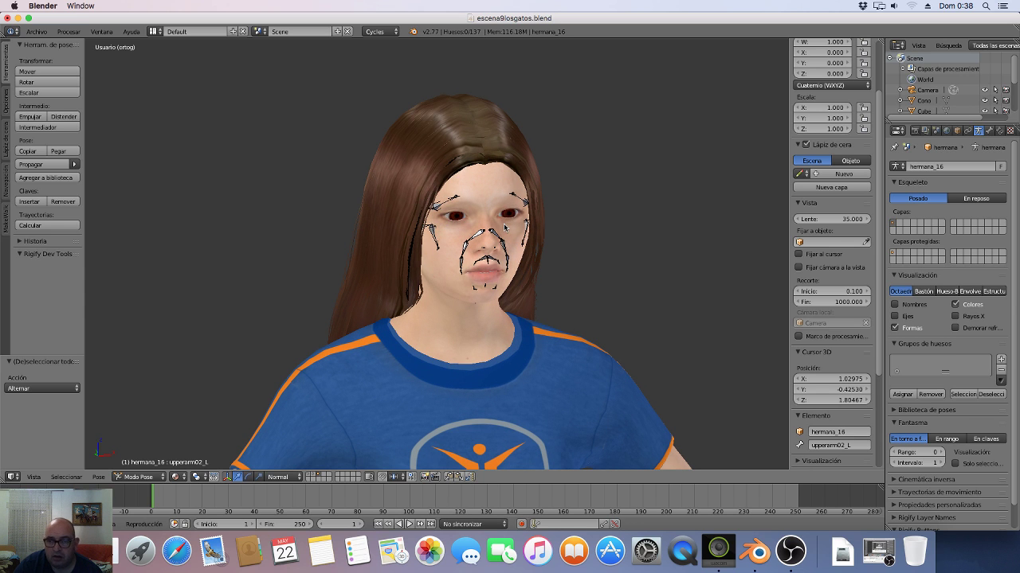
middle_drag(505, 225, 486, 220)
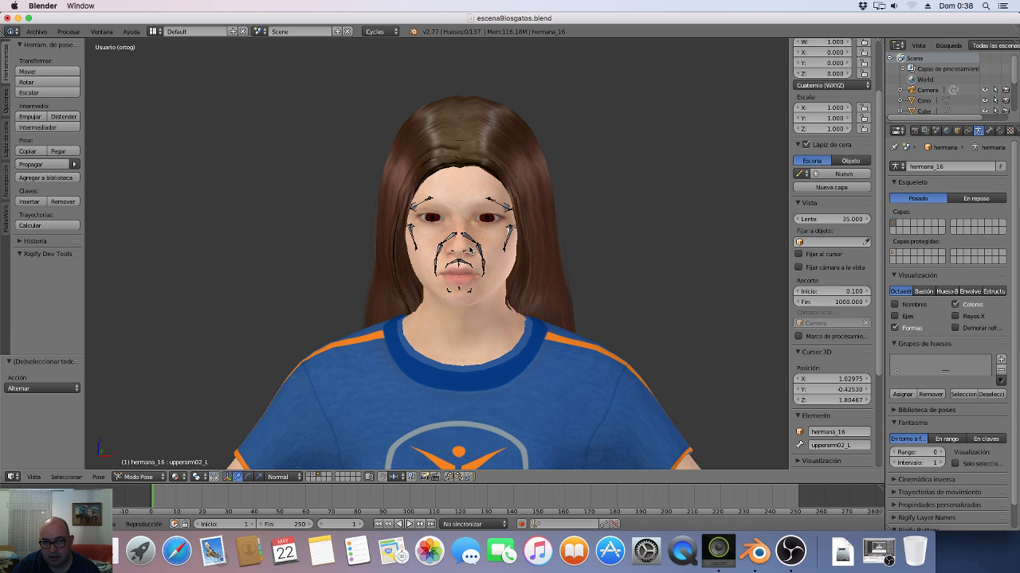
mouse_move(473, 250)
middle_down()
mouse_move(517, 241)
mouse_move(478, 231)
mouse_move(425, 251)
mouse_move(477, 271)
mouse_move(505, 333)
mouse_move(454, 261)
middle_up()
scroll(424, 251, down, 3)
scroll(424, 251, down, 3)
scroll(454, 261, up, 2)
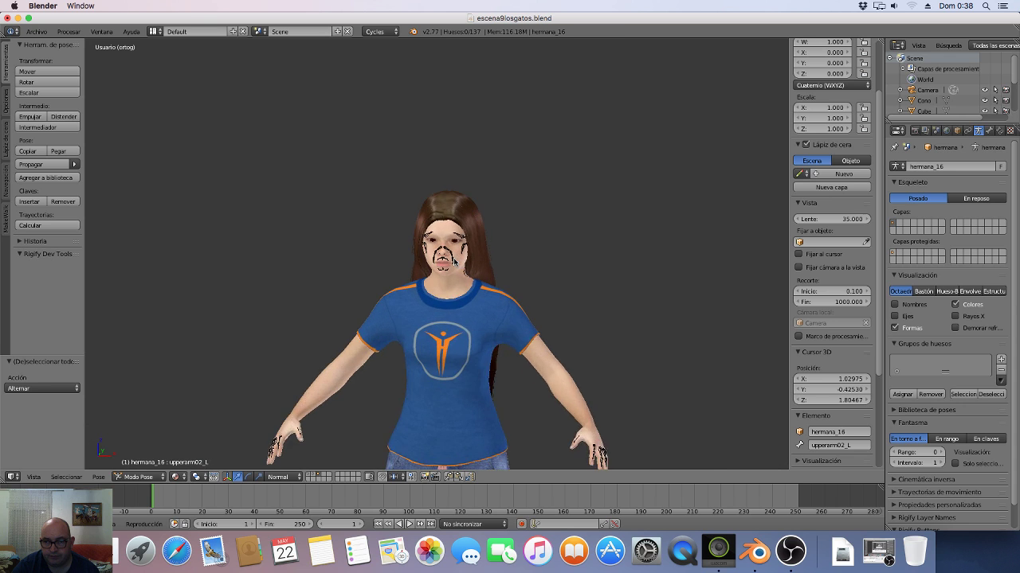
scroll(454, 261, up, 2)
scroll(454, 262, up, 3)
scroll(466, 266, up, 1)
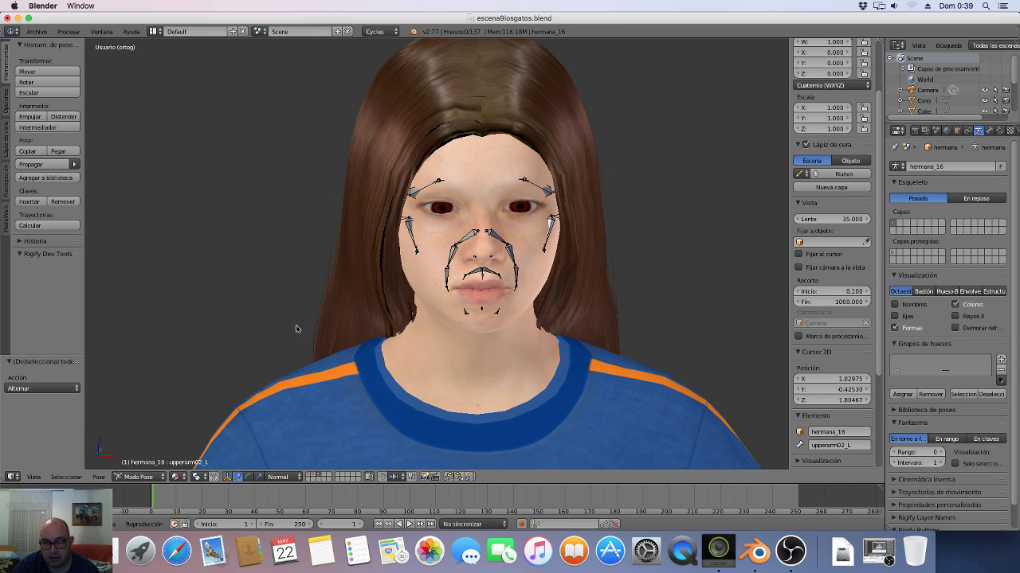
Switch the viewport shading to Estructura (wireframe).
click(176, 477)
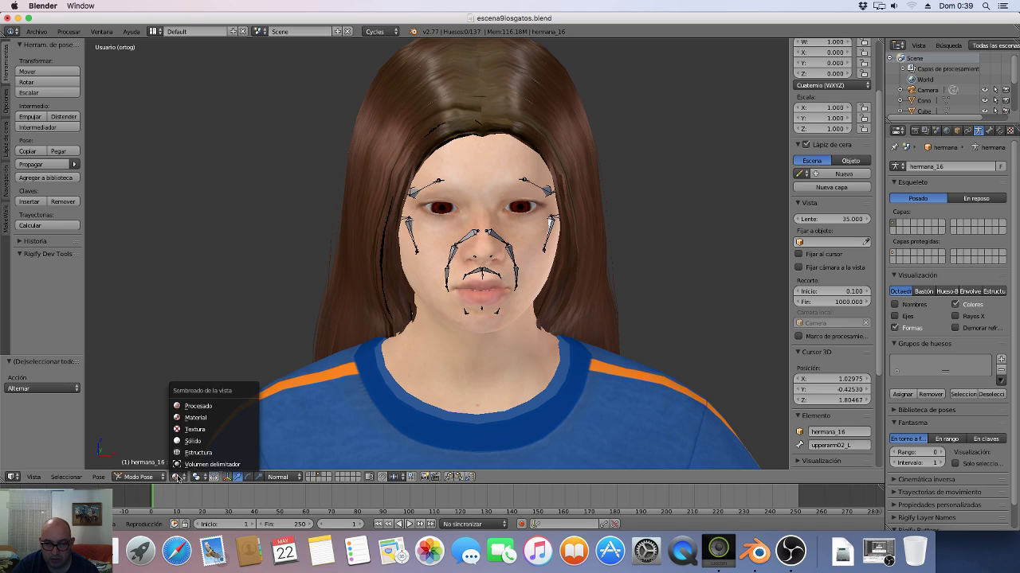
click(196, 452)
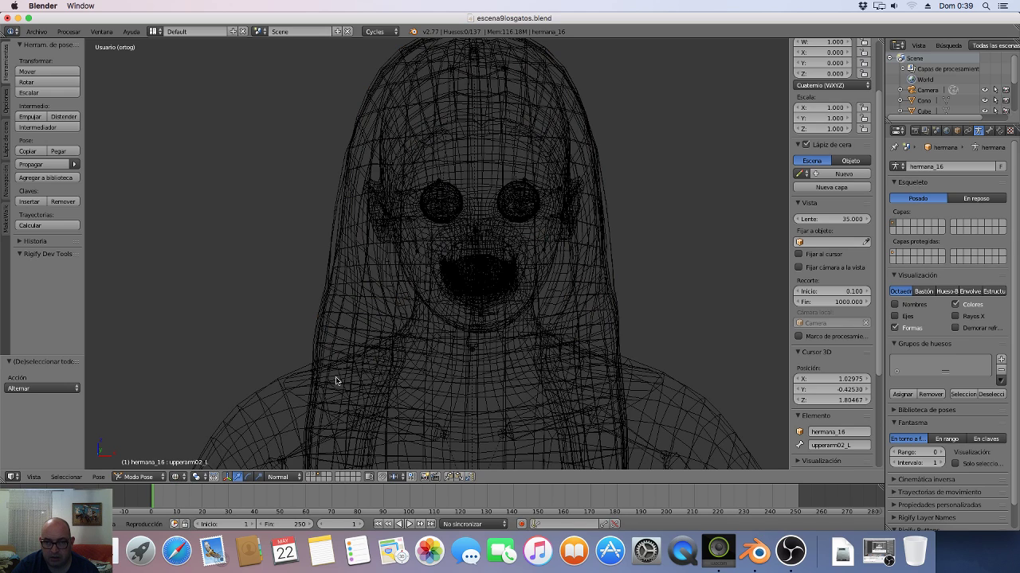
scroll(336, 381, down, 2)
scroll(346, 381, down, 3)
scroll(353, 380, up, 2)
scroll(368, 385, up, 2)
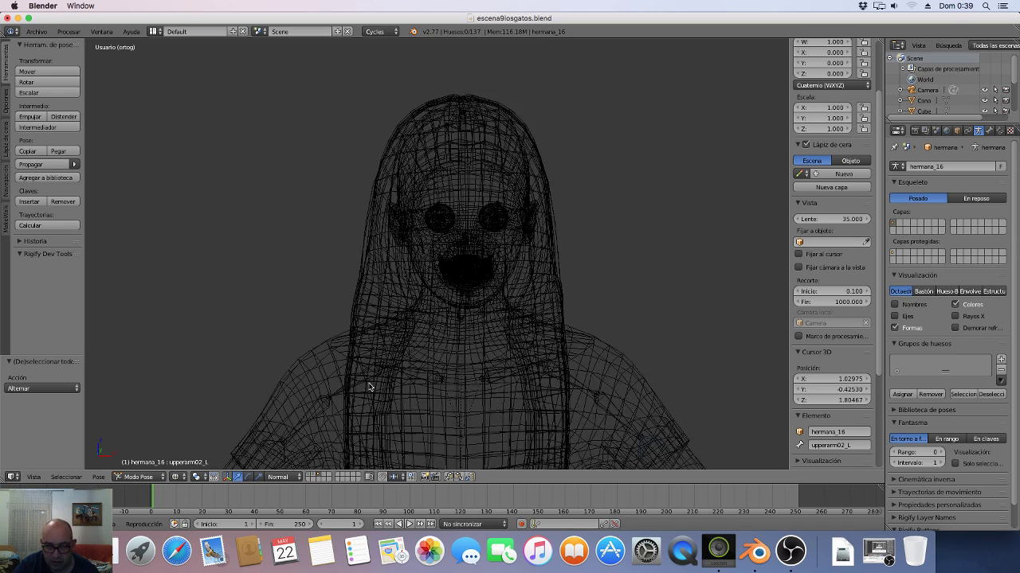
scroll(369, 386, up, 1)
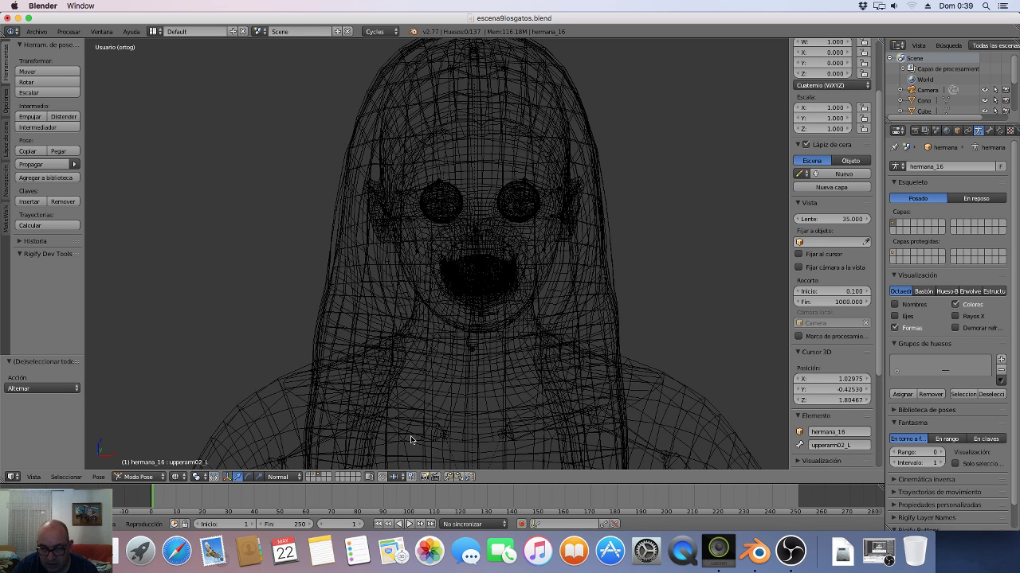
Select all 137 bones and zoom out to see the full skeleton.
right_click(410, 437)
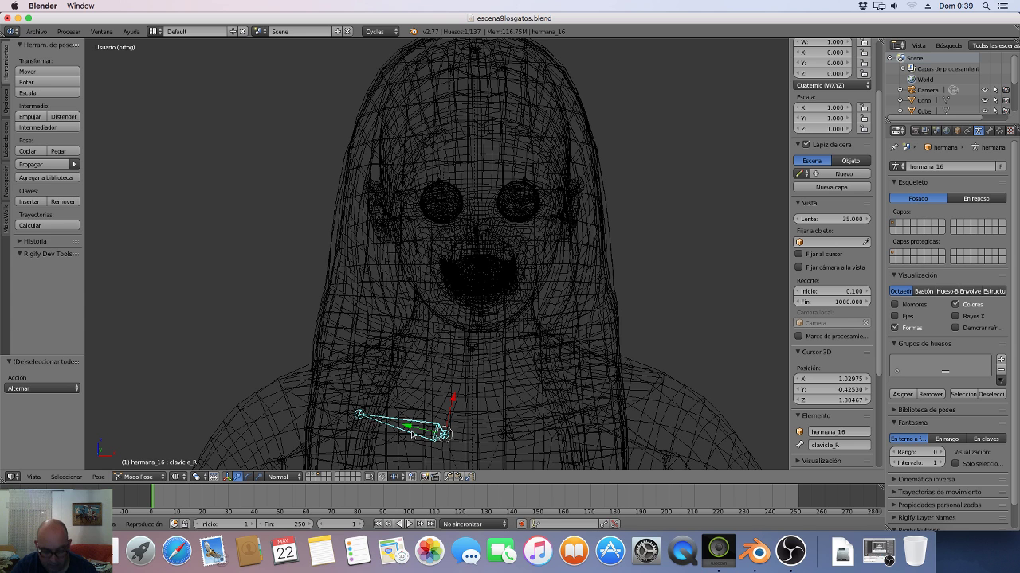
key(a)
key(a)
scroll(416, 428, down, 2)
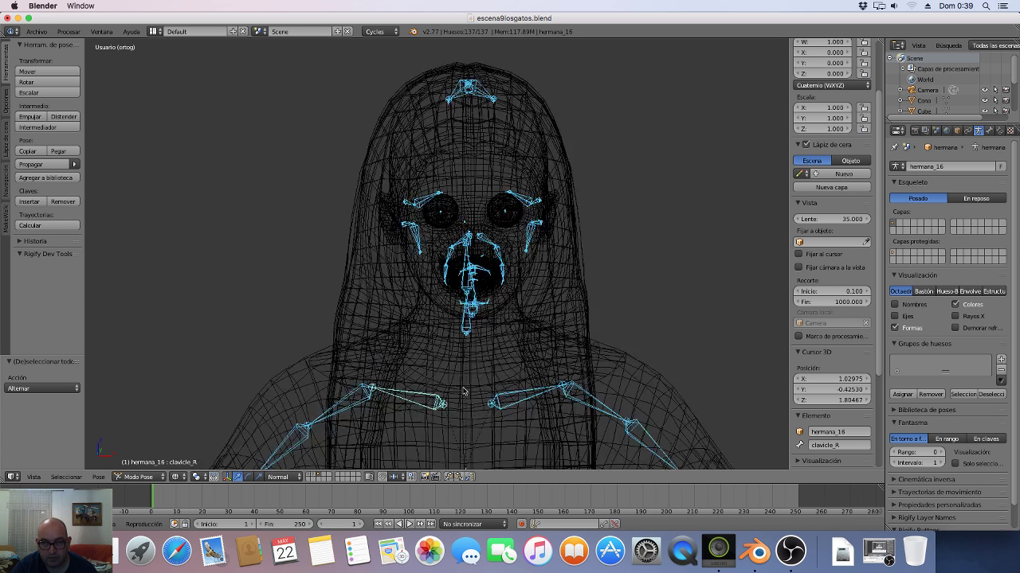
scroll(446, 406, down, 4)
scroll(462, 391, down, 2)
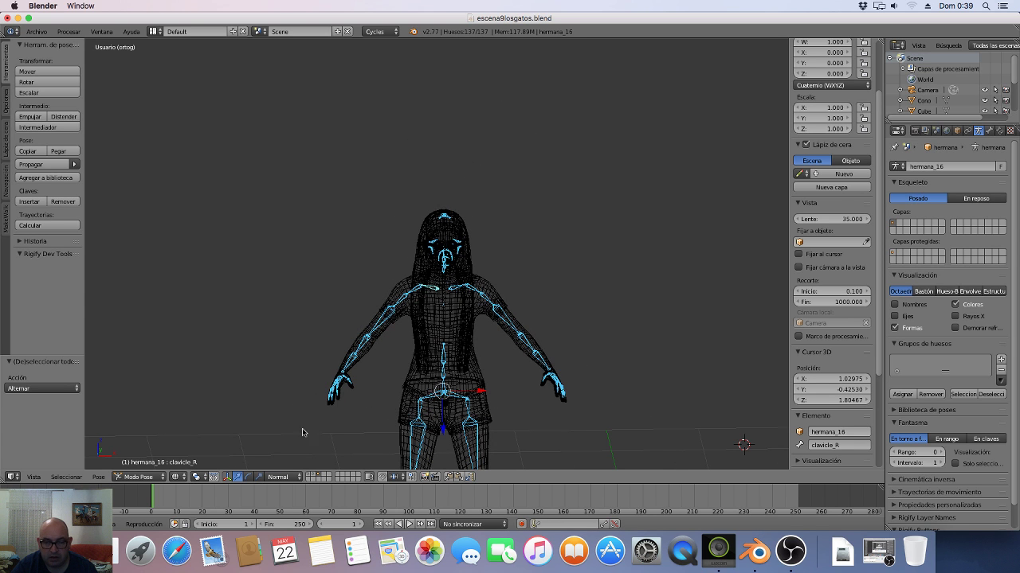
click(184, 477)
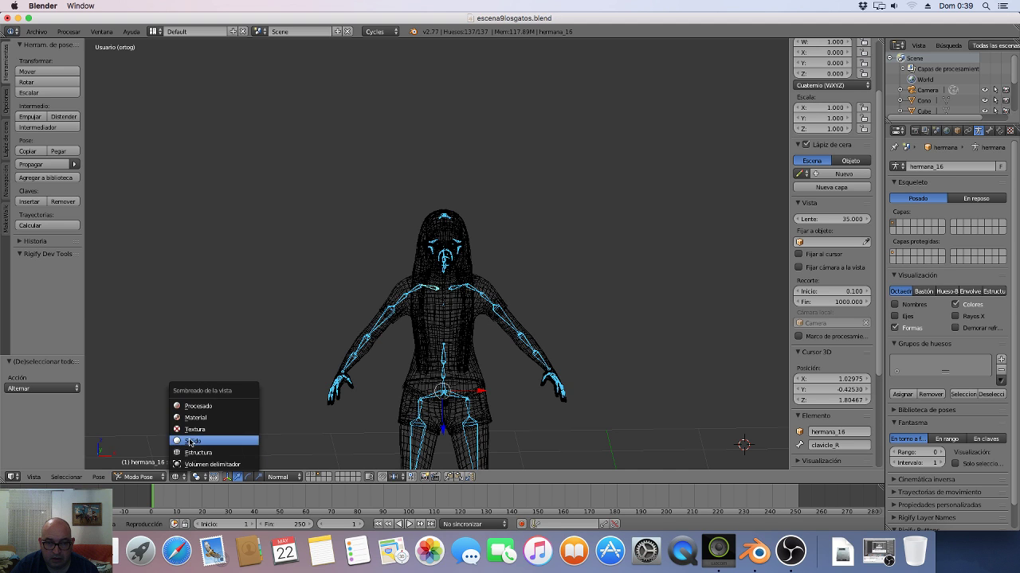
Switch shading to Texture and enable X-Ray so bones show through the body.
click(191, 427)
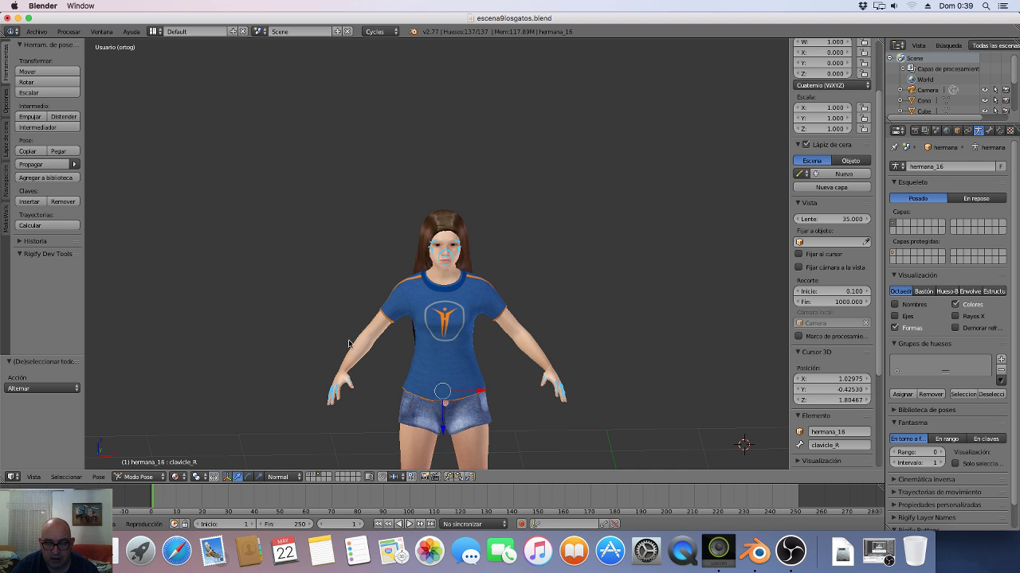
scroll(398, 321, up, 3)
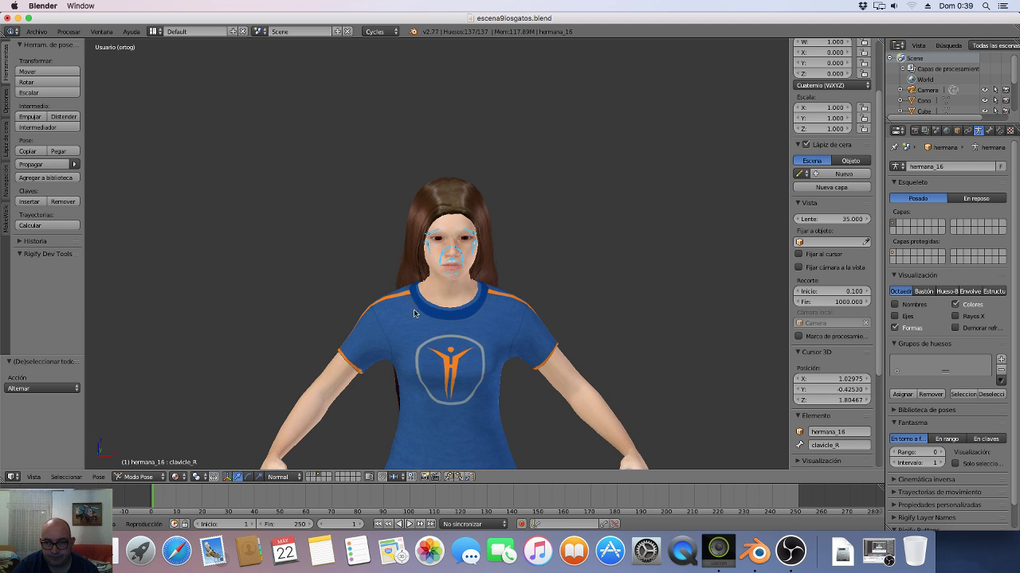
click(955, 316)
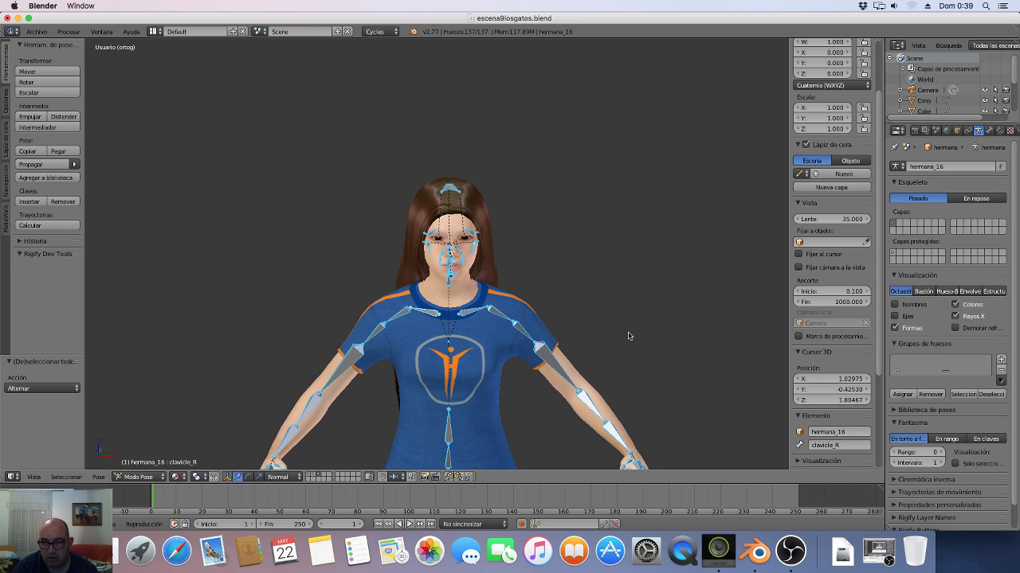
Try Stick bone display, deselect all bones, then return to Octahedral.
click(927, 293)
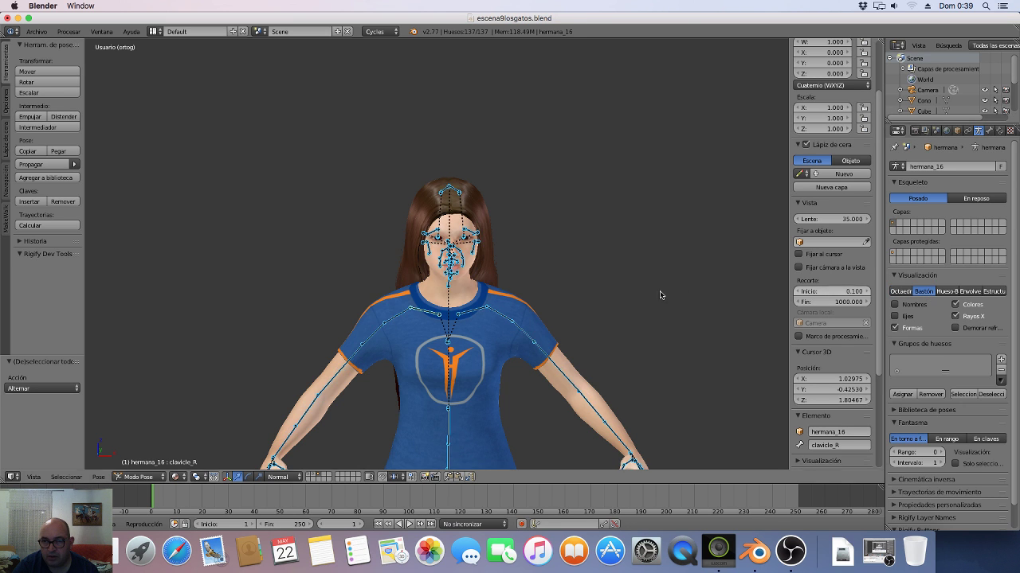
mouse_move(660, 291)
middle_down()
mouse_move(544, 295)
mouse_move(699, 295)
mouse_move(699, 310)
mouse_move(744, 262)
middle_up()
key(a)
middle_drag(695, 290, 639, 284)
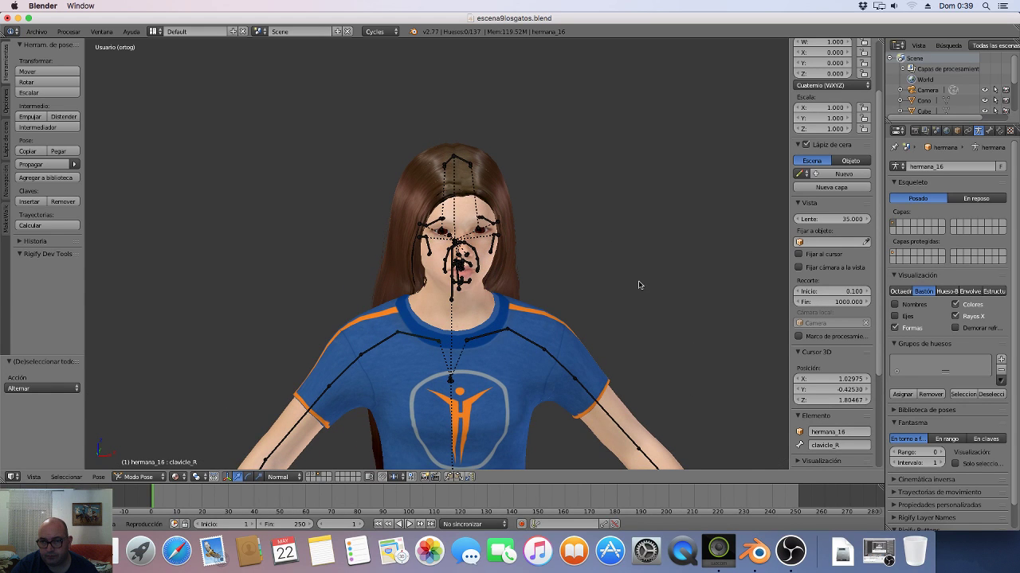
click(900, 293)
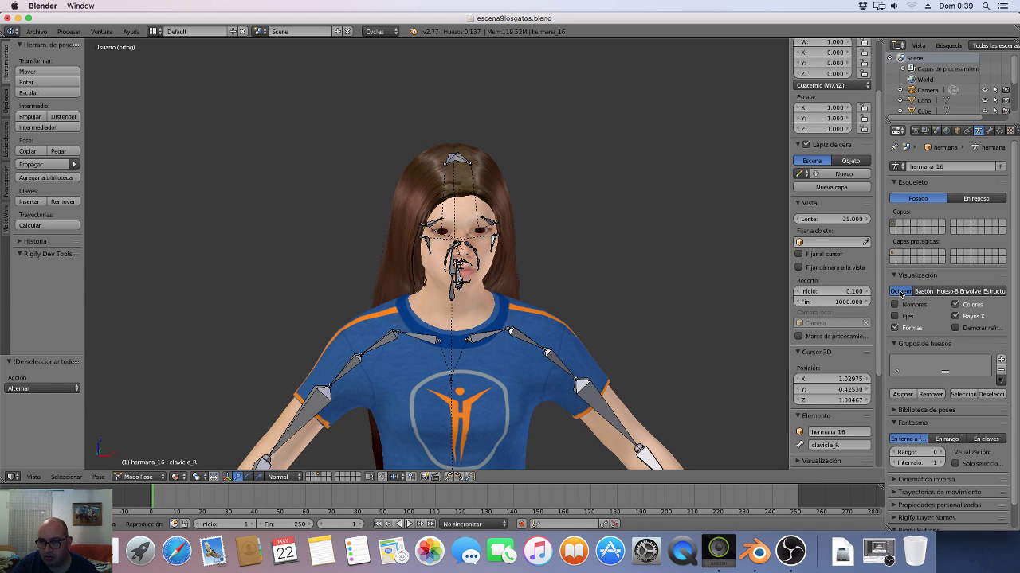
scroll(567, 287, up, 2)
scroll(555, 283, up, 2)
scroll(555, 284, up, 1)
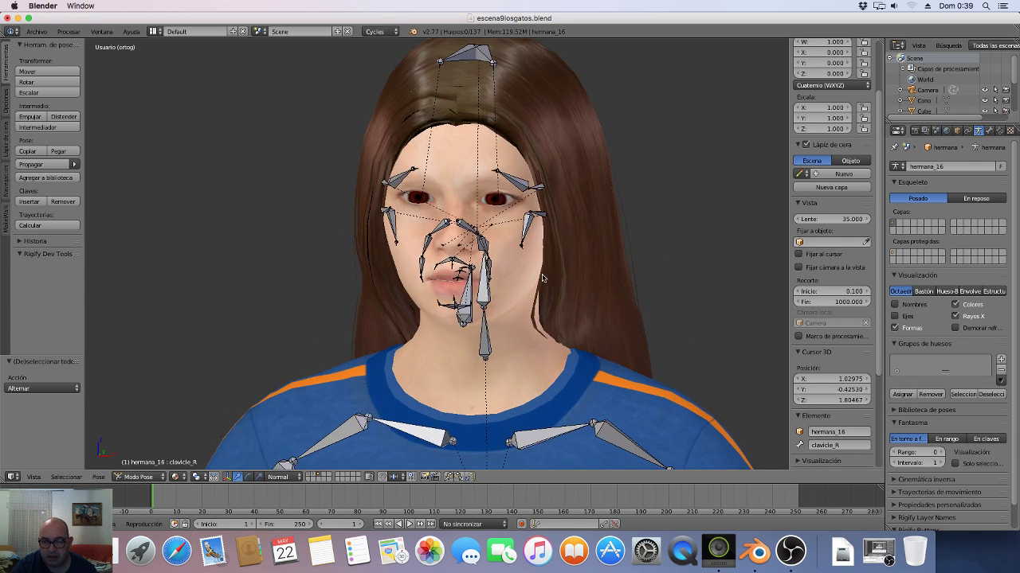
scroll(564, 284, up, 1)
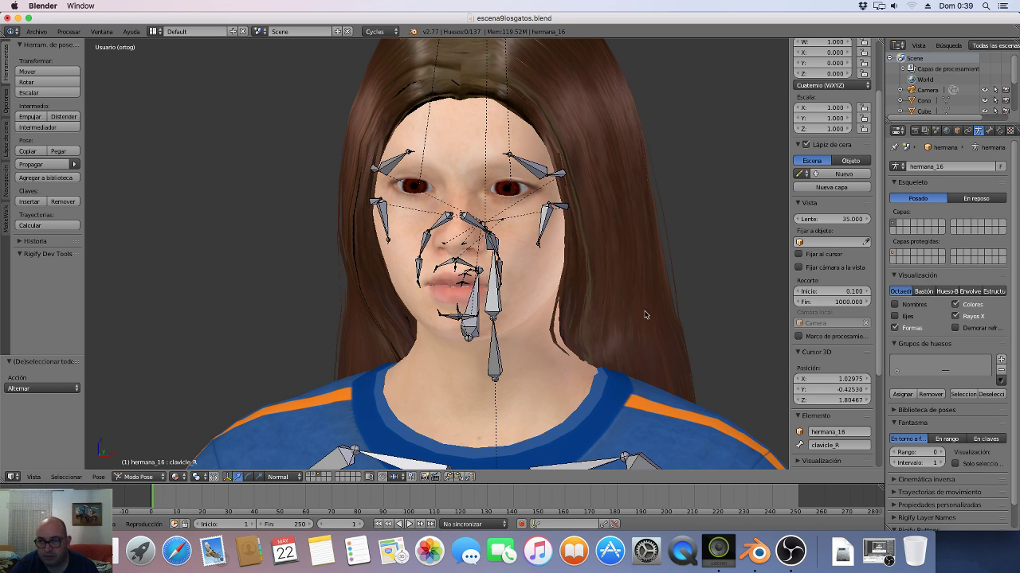
scroll(489, 261, up, 3)
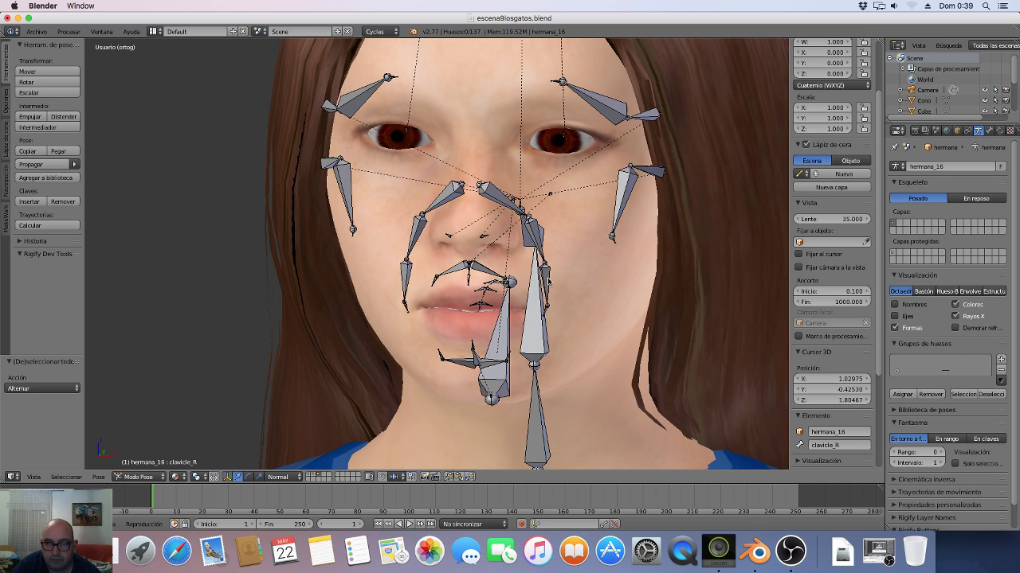
middle_drag(548, 280, 518, 280)
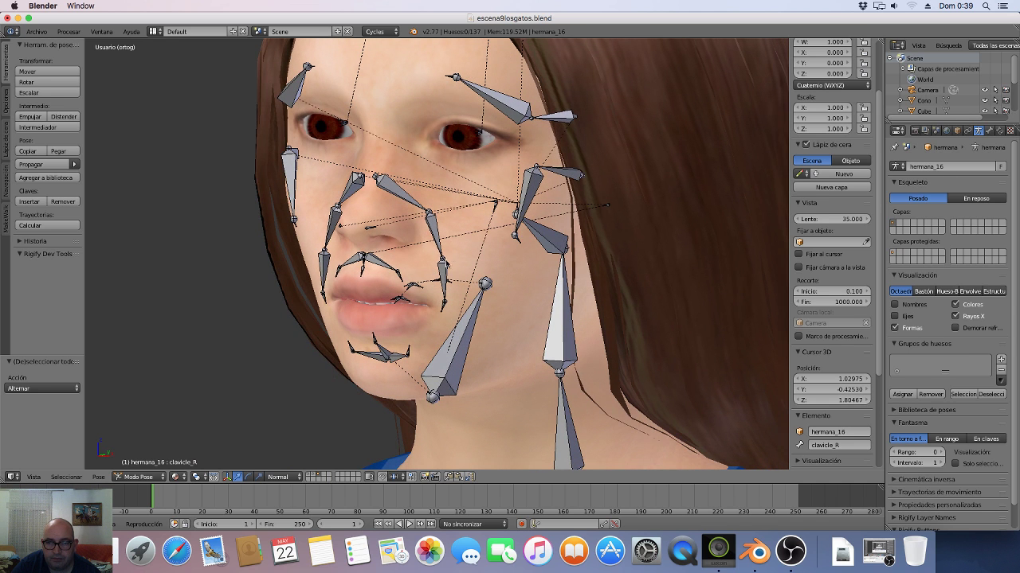
middle_drag(461, 267, 473, 264)
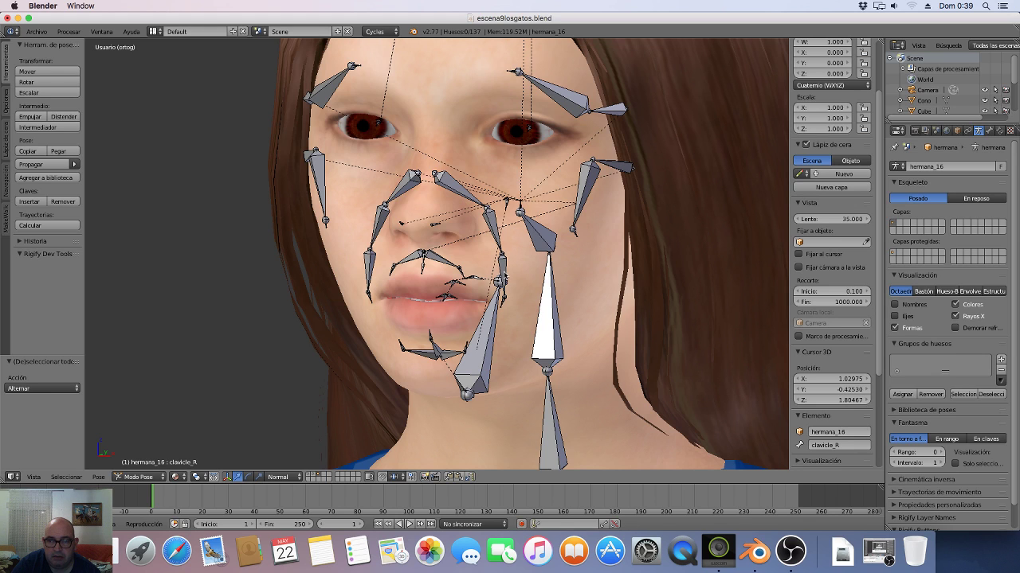
right_click(504, 274)
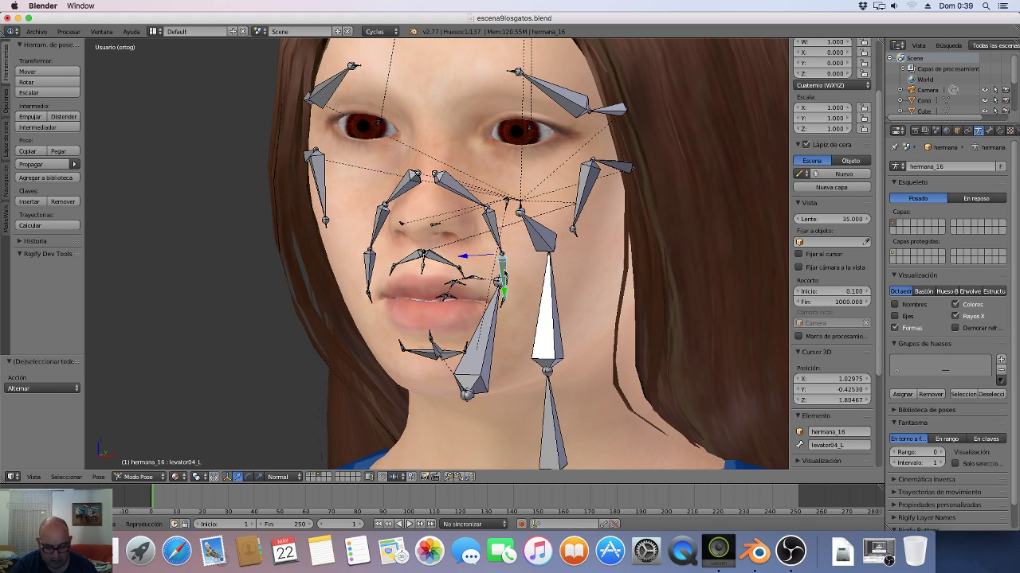
key(r)
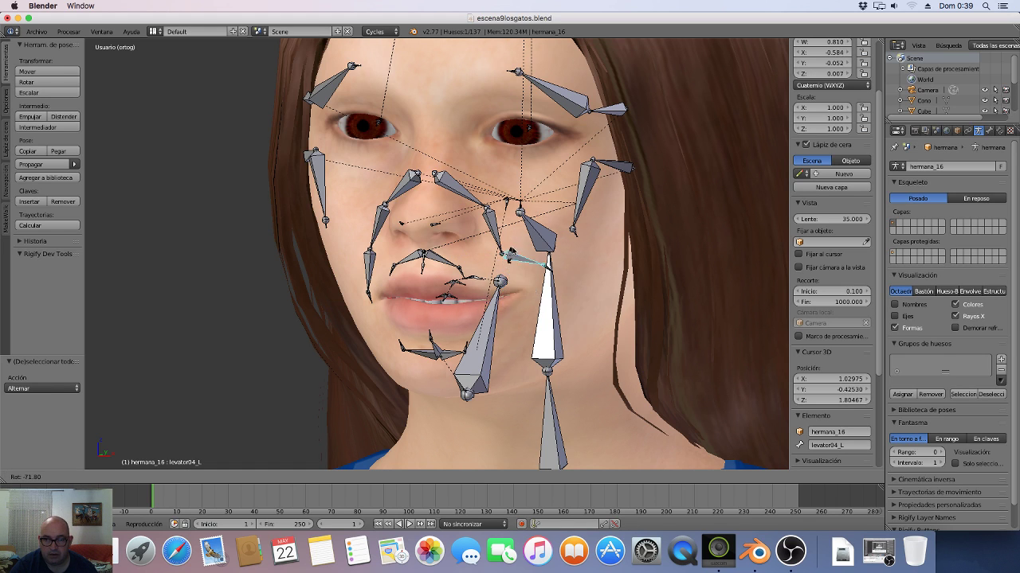
right_click(511, 269)
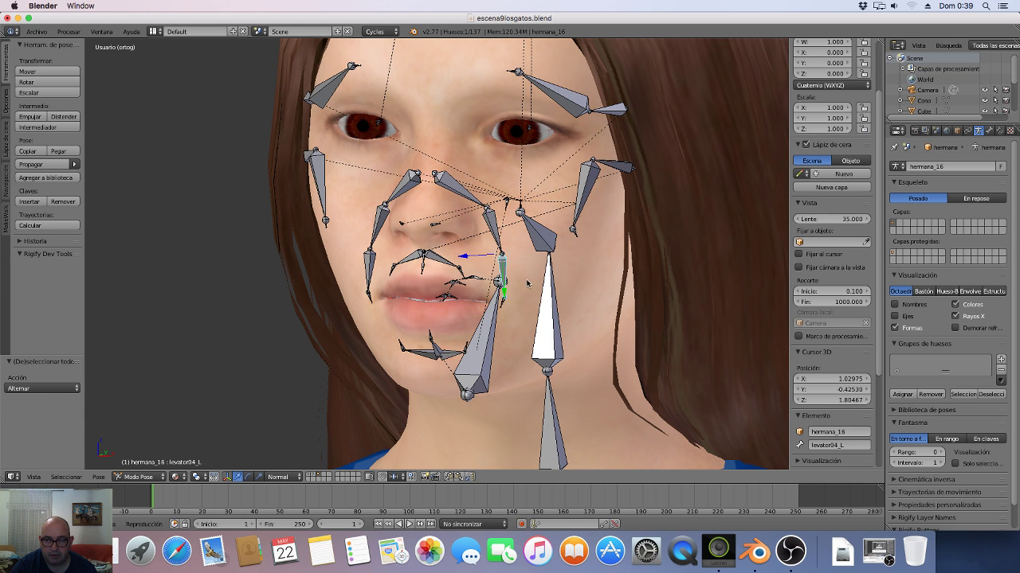
middle_drag(511, 269, 566, 285)
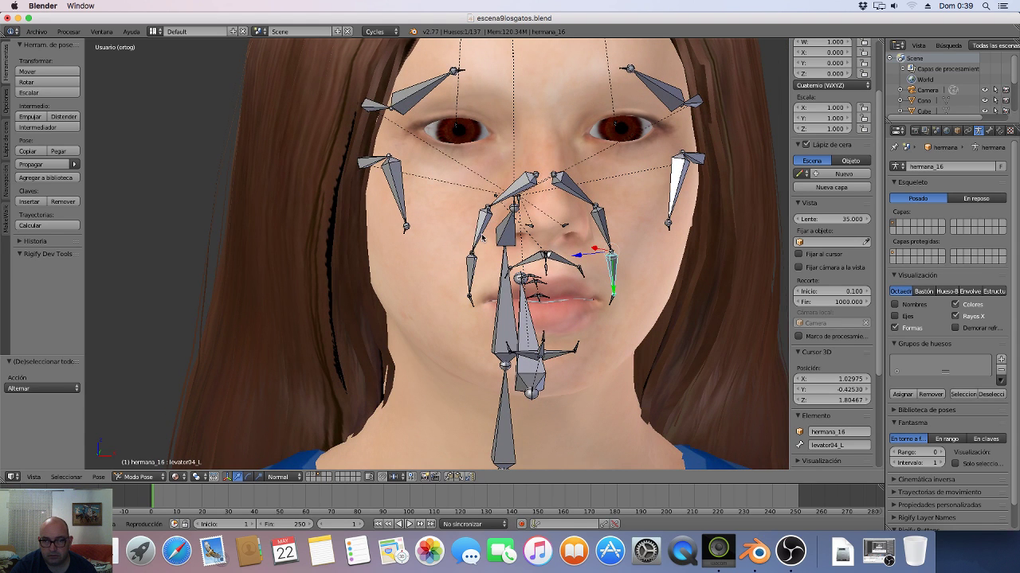
right_click(481, 237)
key(r)
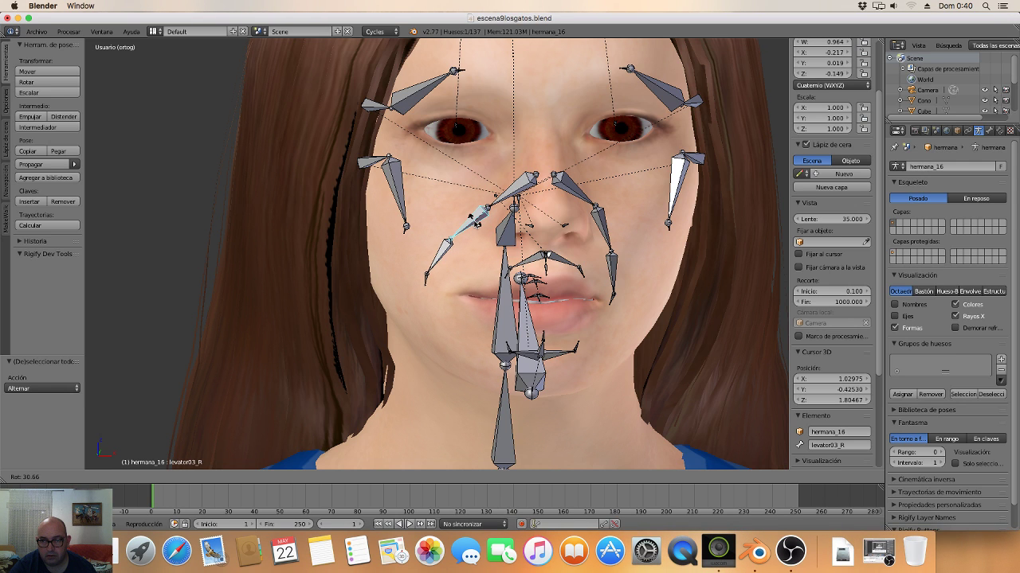
right_click(476, 223)
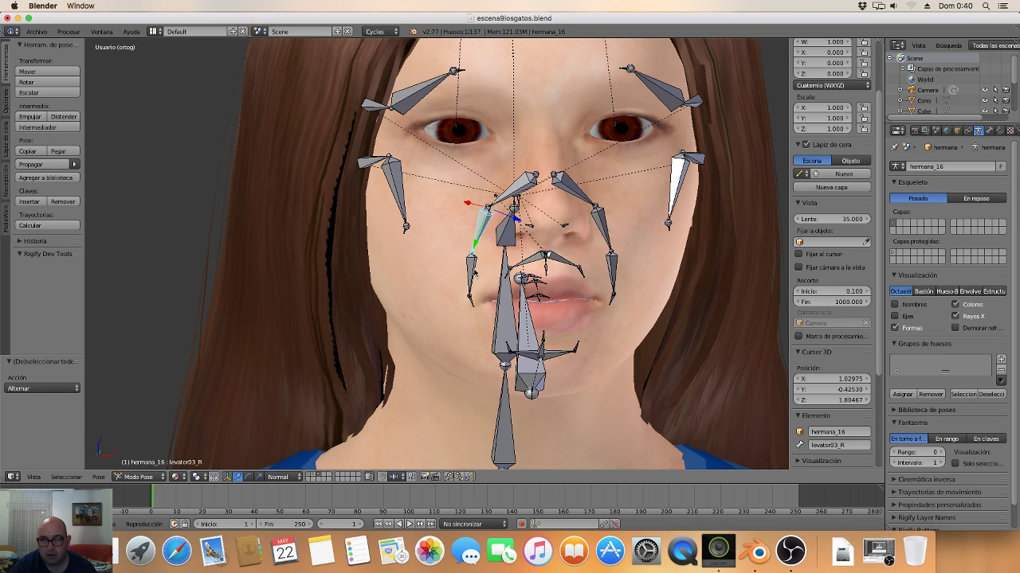
right_click(472, 275)
key(r)
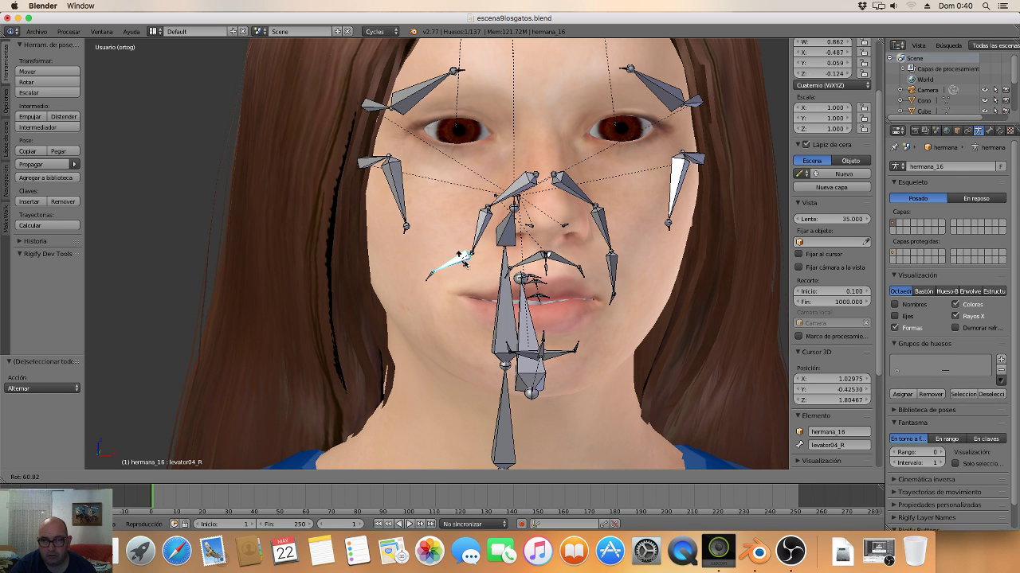
right_click(467, 258)
middle_drag(538, 265, 537, 267)
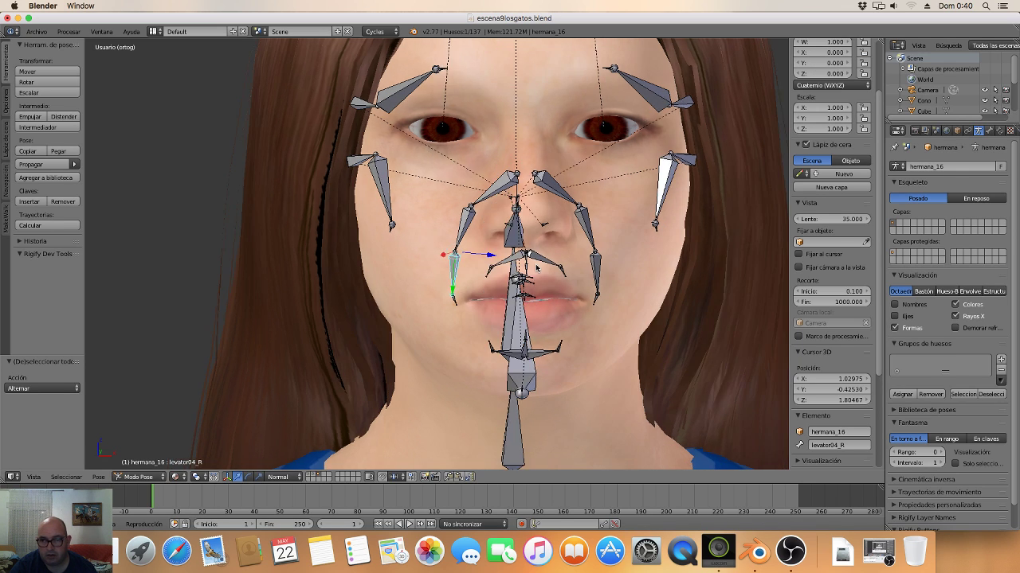
right_click(516, 263)
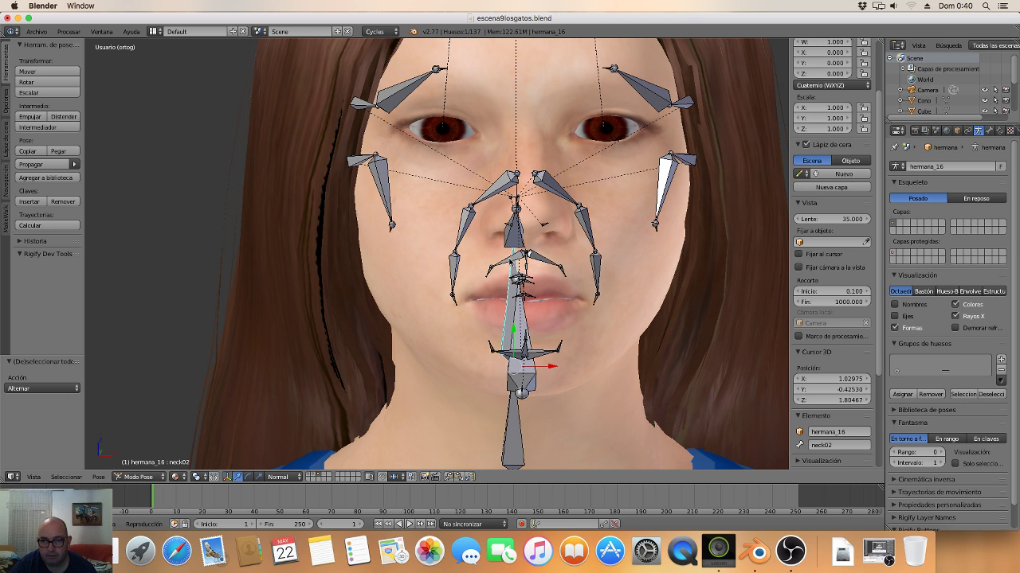
right_click(527, 253)
key(g)
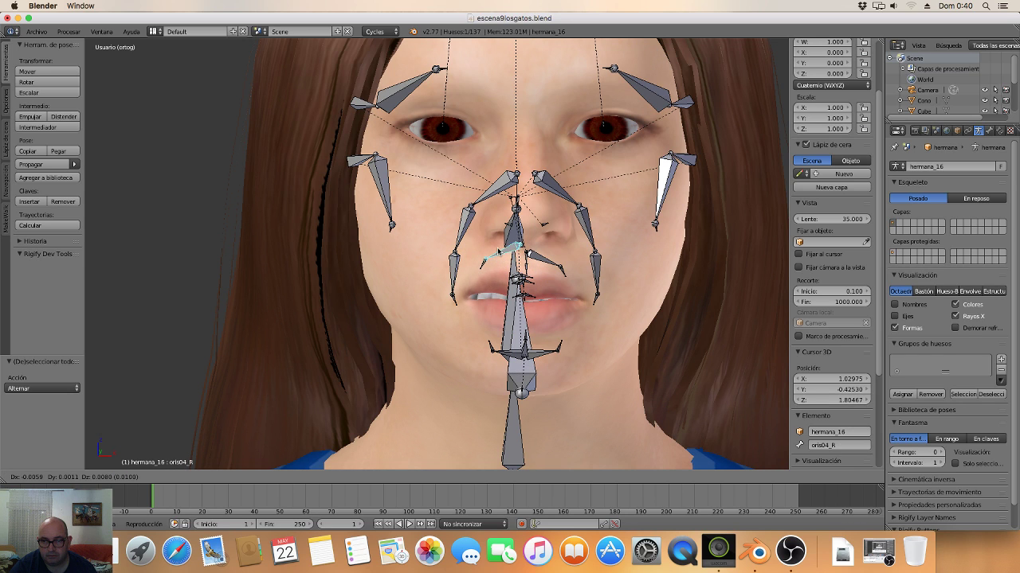
right_click(497, 251)
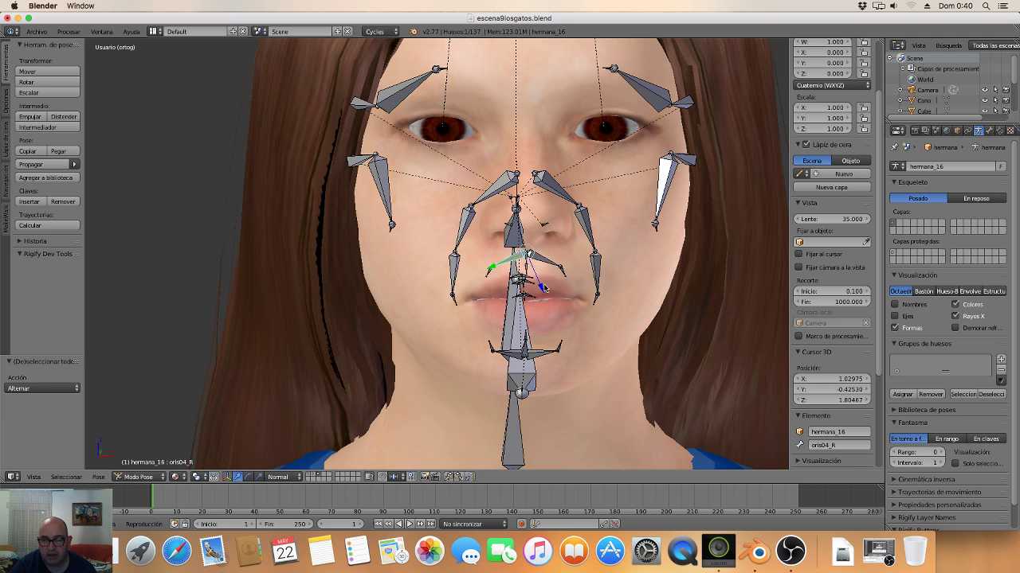
scroll(544, 289, down, 2)
middle_drag(544, 288, 540, 238)
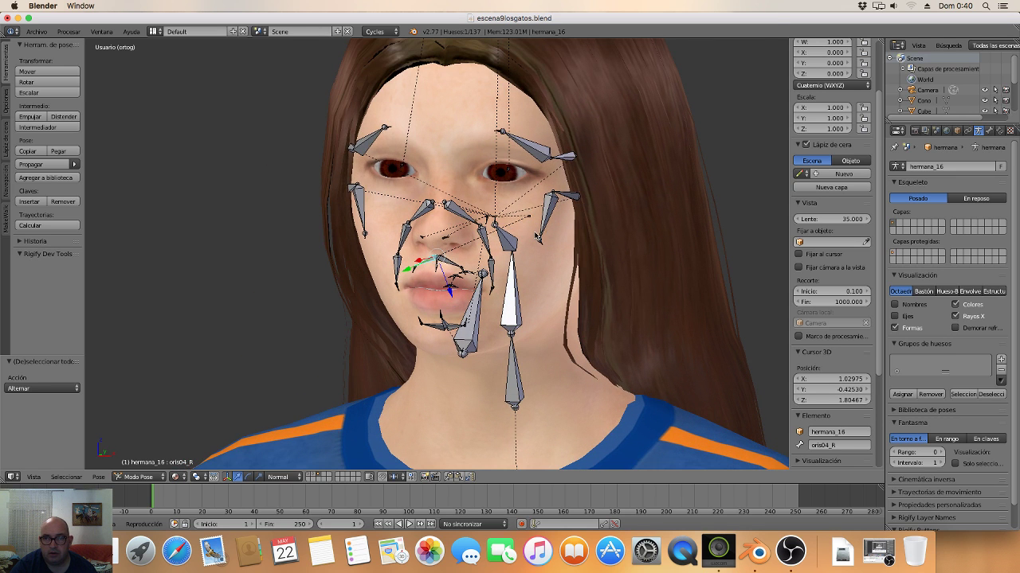
right_click(525, 144)
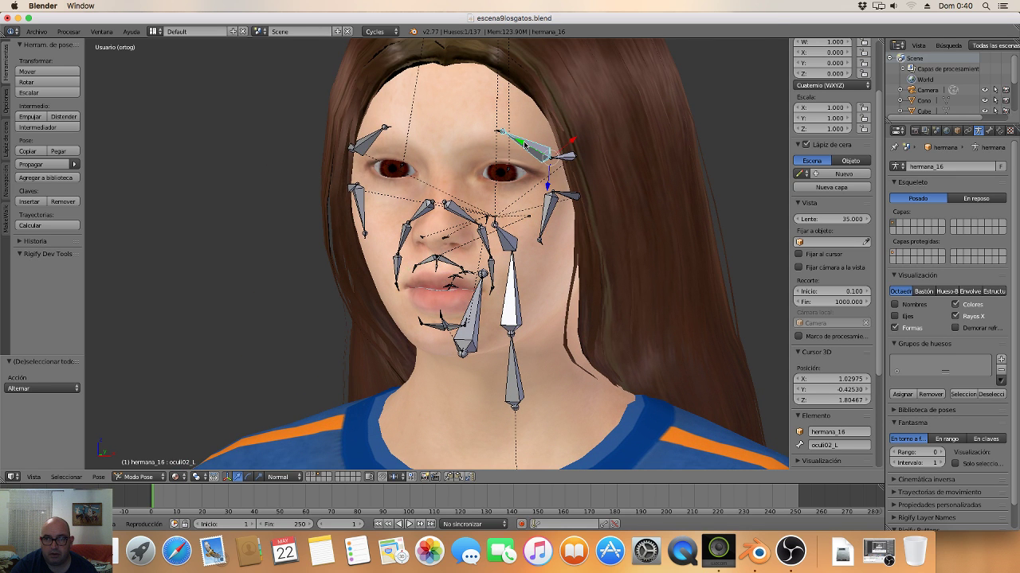
key(r)
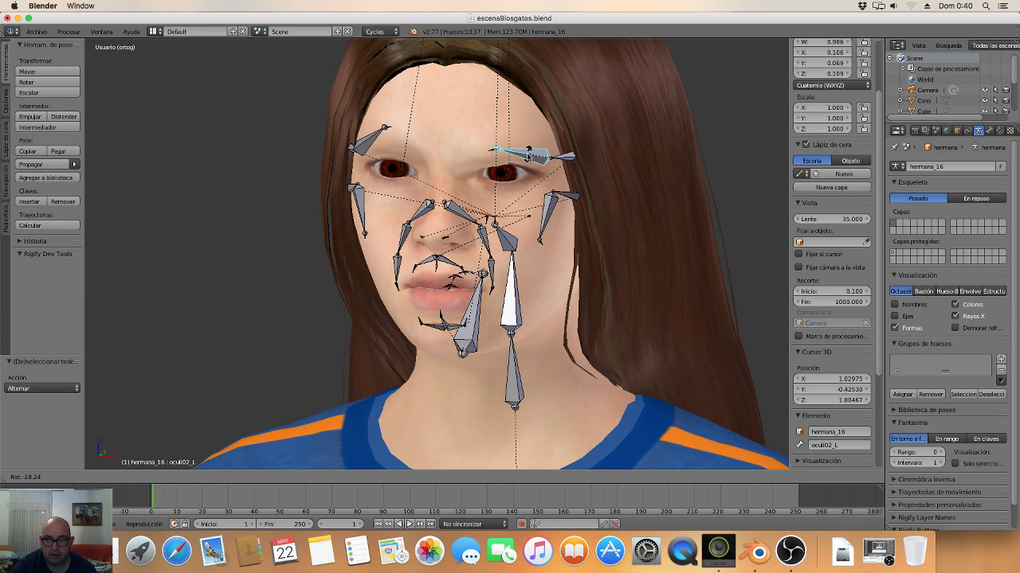
right_click(527, 154)
middle_drag(547, 192, 558, 189)
right_click(574, 214)
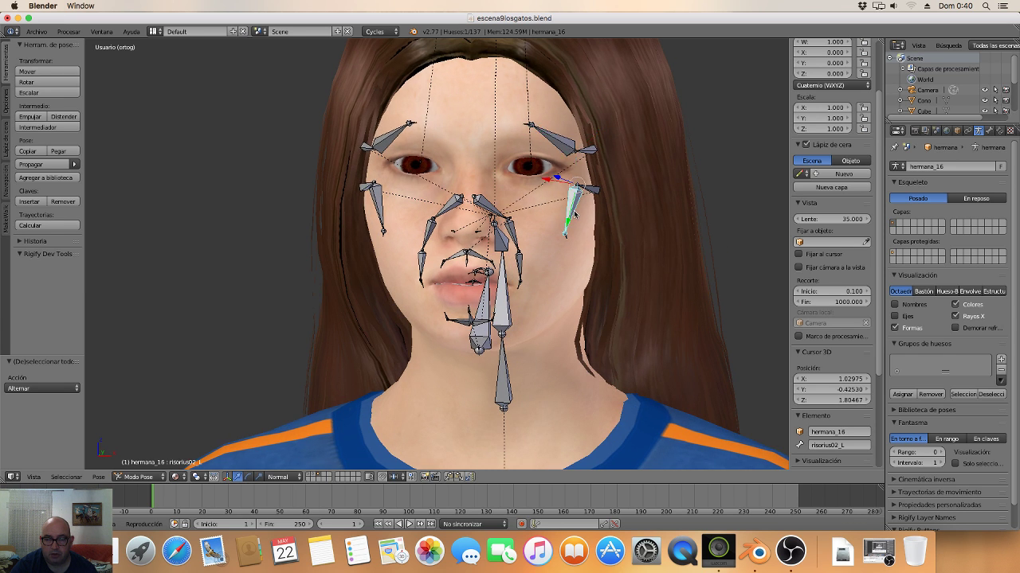
key(r)
right_click(573, 211)
key(r)
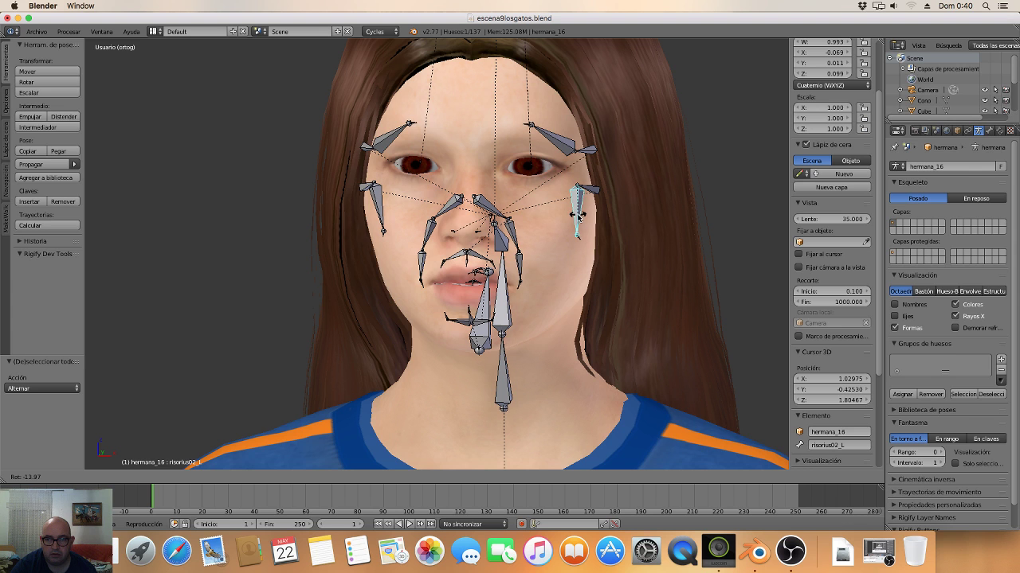
right_click(577, 214)
middle_drag(571, 220, 488, 240)
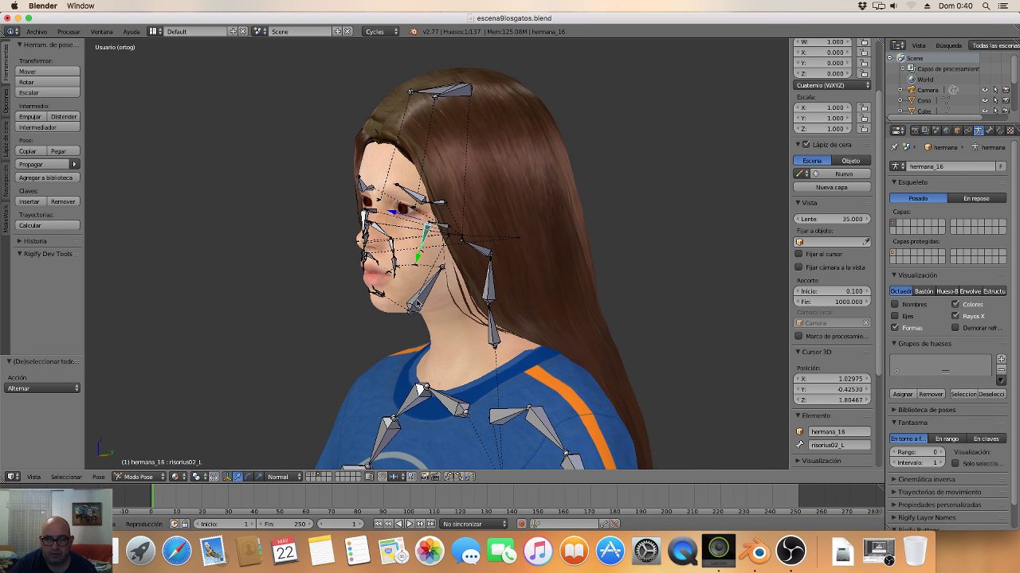
scroll(420, 303, up, 3)
scroll(430, 293, up, 1)
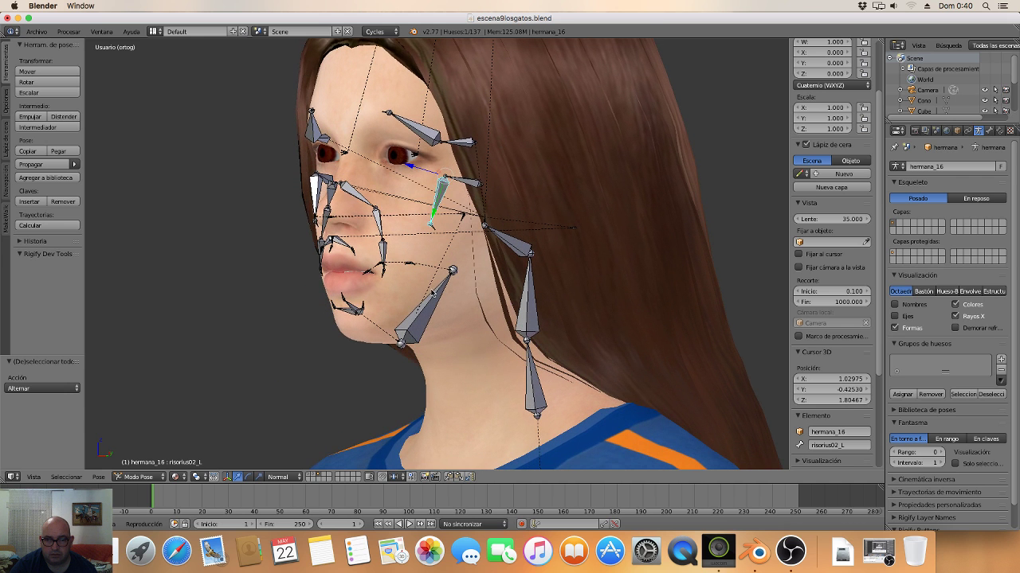
scroll(422, 307, down, 1)
scroll(423, 306, down, 1)
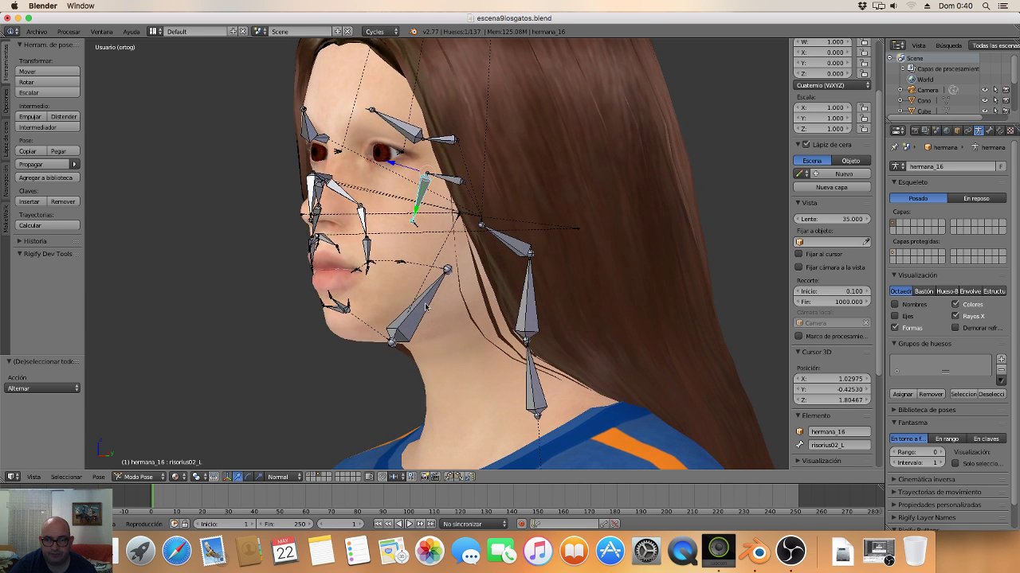
scroll(431, 312, down, 3)
scroll(446, 324, down, 1)
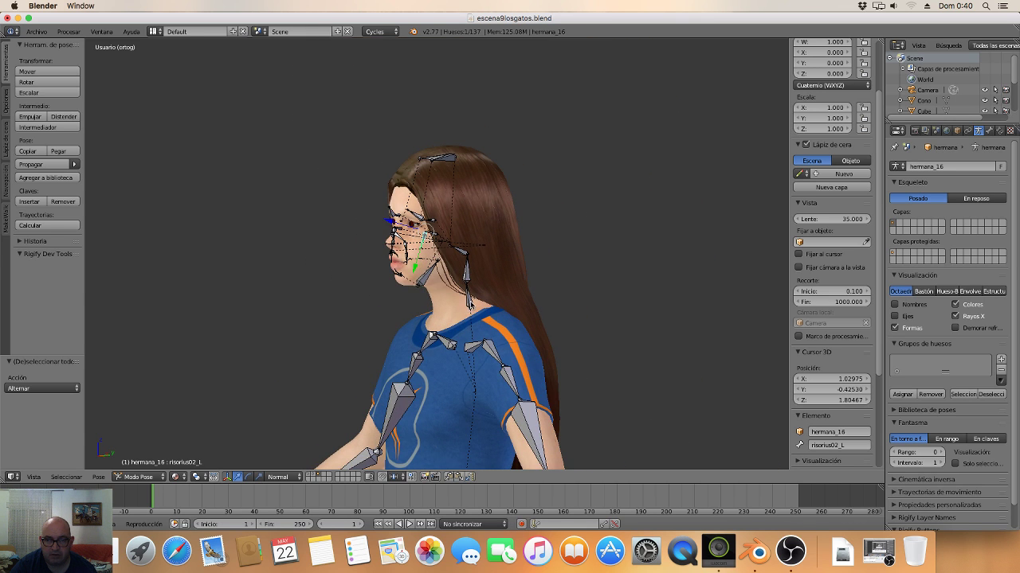
right_click(470, 302)
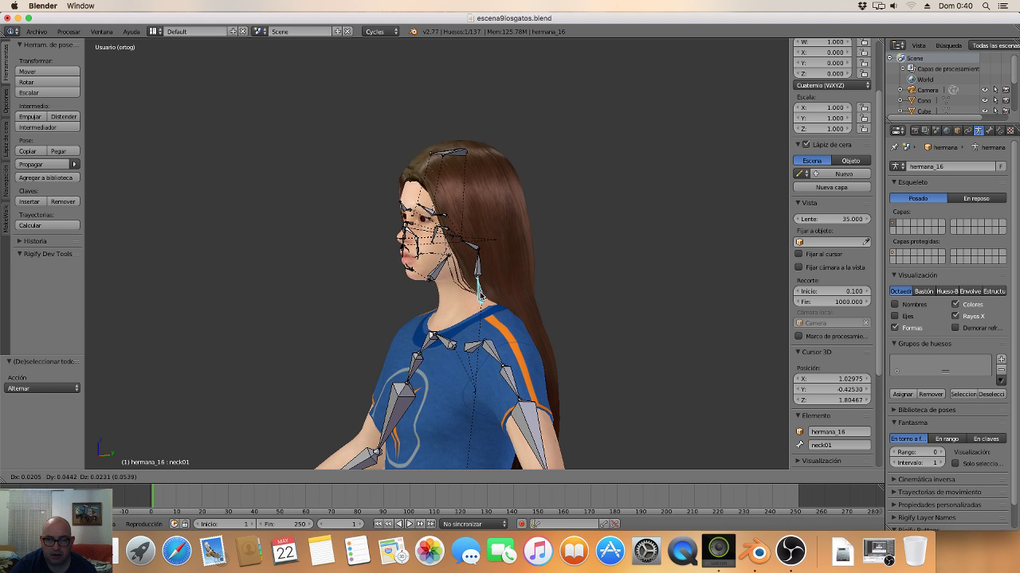
right_click(469, 277)
key(r)
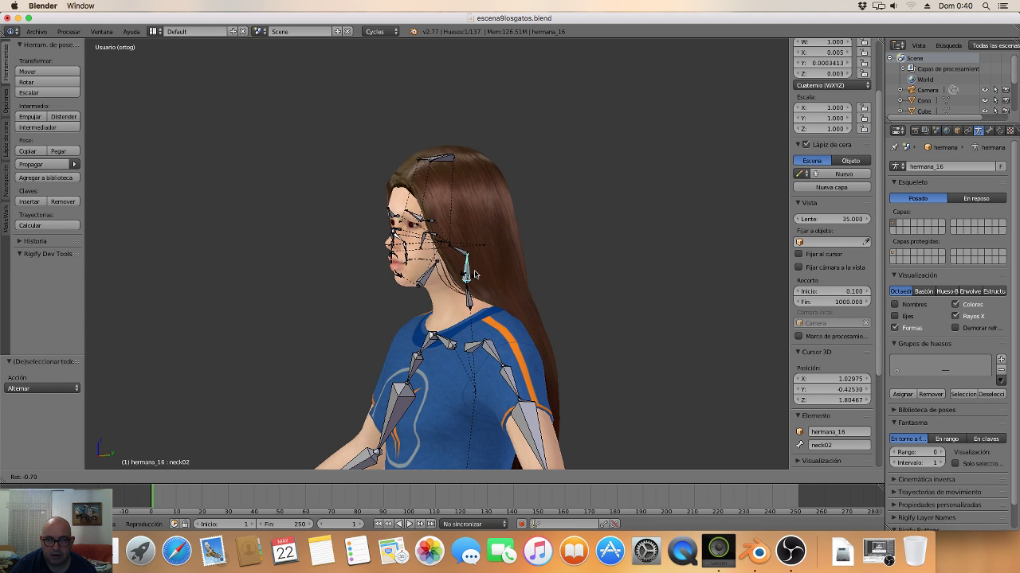
key(Escape)
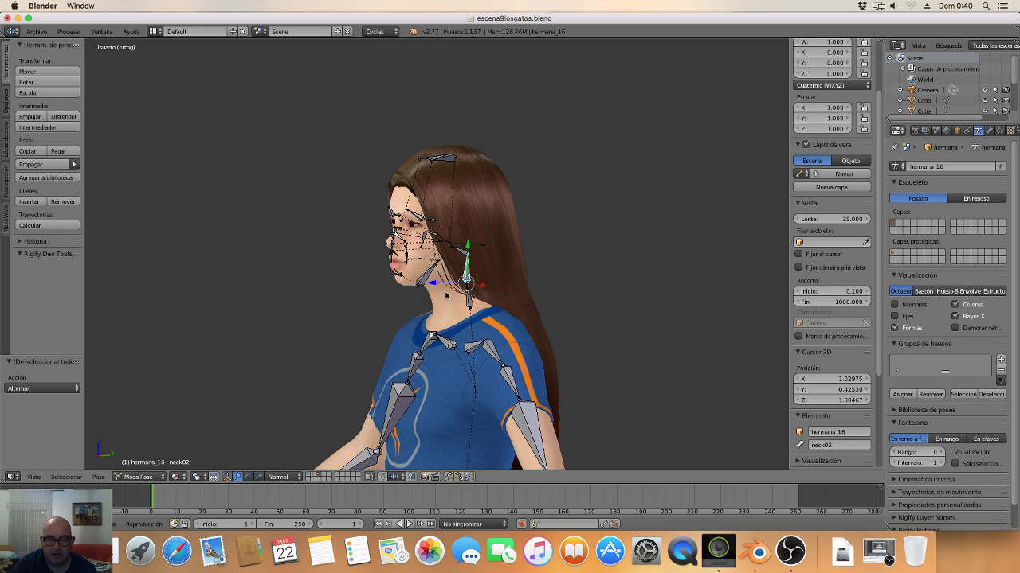
middle_drag(443, 303, 503, 285)
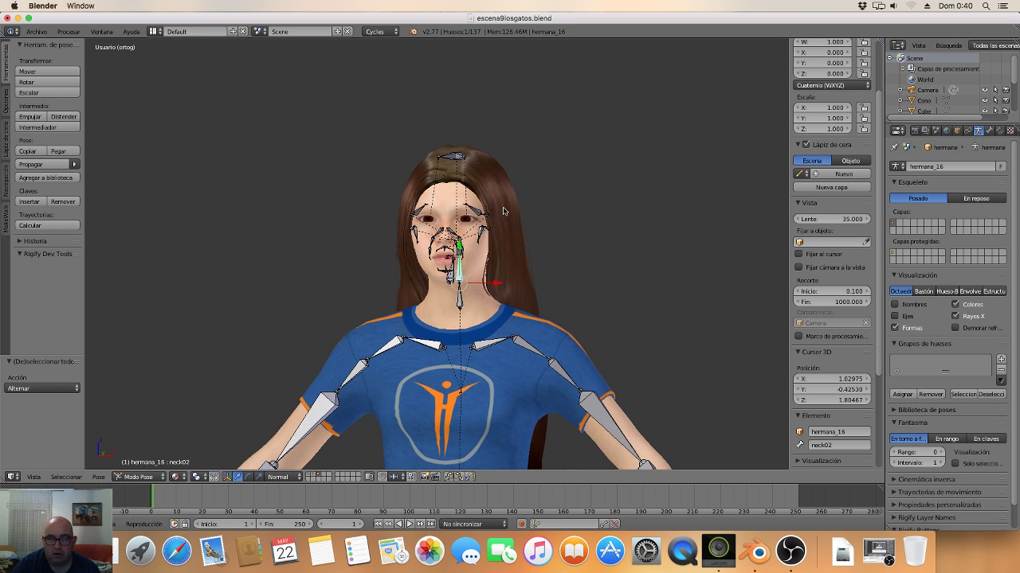
mouse_move(511, 217)
middle_down()
mouse_move(485, 210)
mouse_move(520, 184)
middle_up()
scroll(463, 184, up, 4)
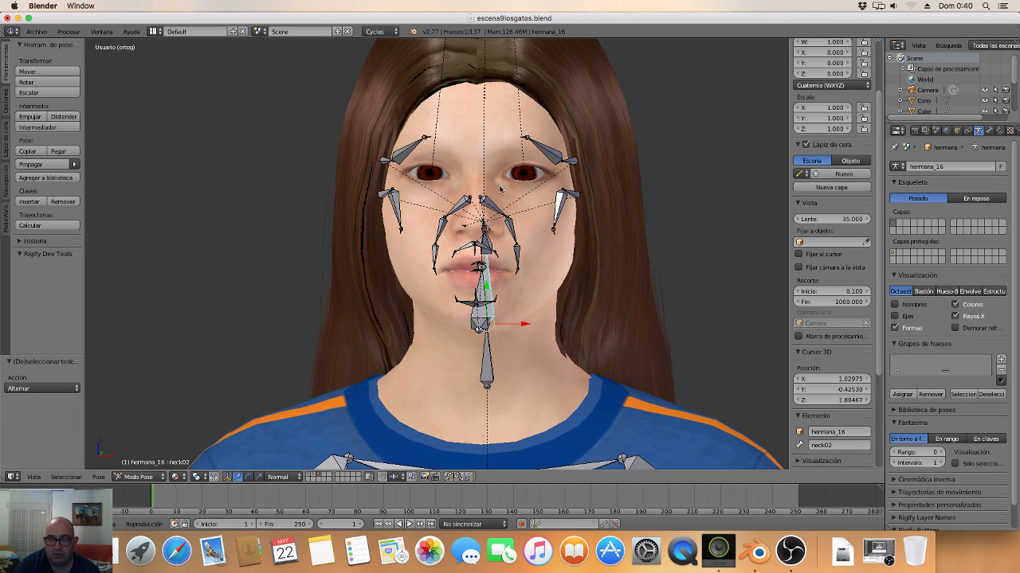
scroll(425, 188, down, 2)
scroll(426, 189, down, 2)
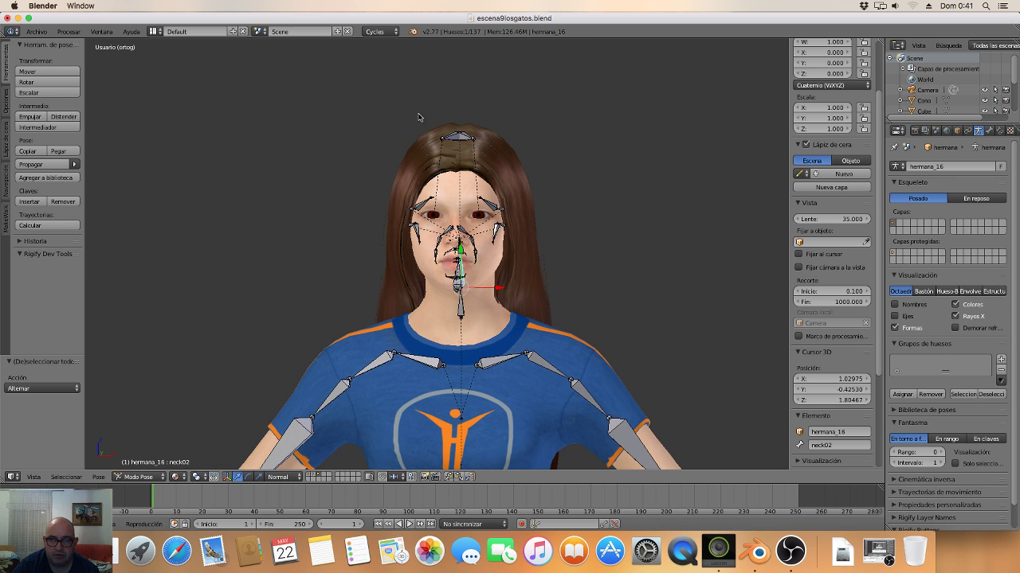
mouse_move(484, 189)
middle_down()
mouse_move(372, 198)
mouse_move(399, 207)
mouse_move(573, 206)
middle_up()
scroll(530, 205, up, 3)
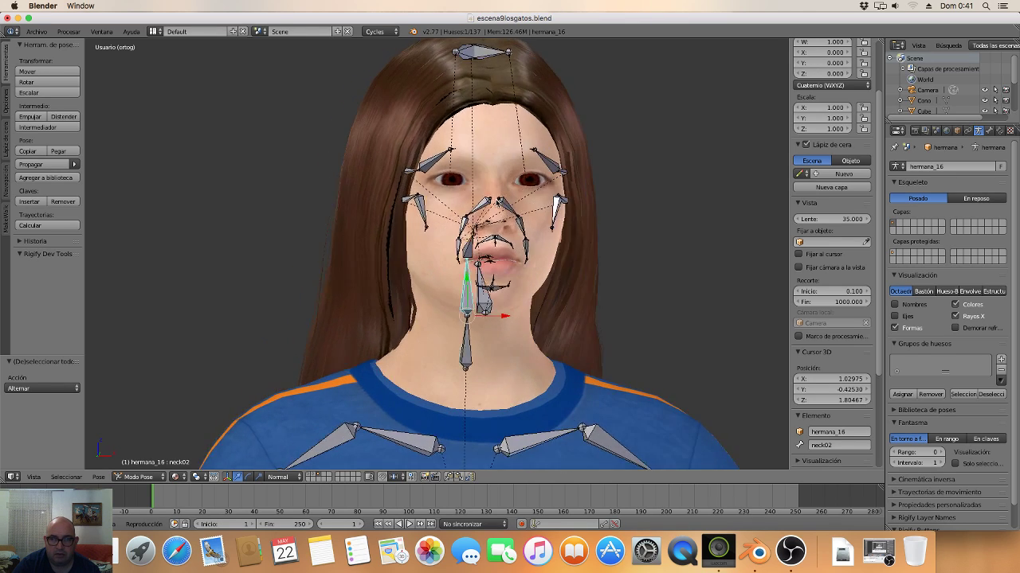
scroll(574, 206, up, 2)
mouse_move(474, 194)
middle_down()
mouse_move(446, 187)
mouse_move(420, 199)
mouse_move(372, 161)
mouse_move(390, 167)
middle_up()
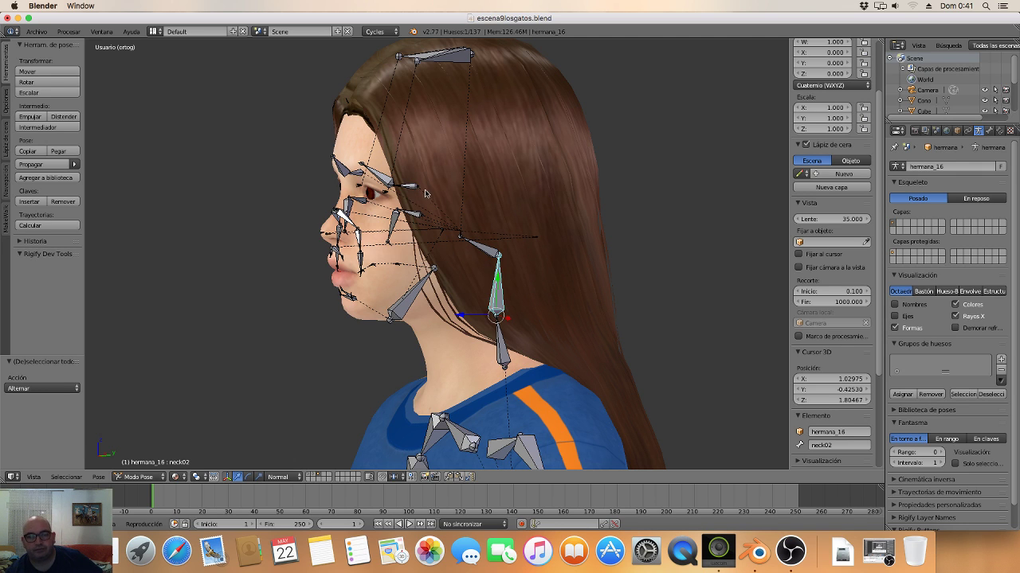
mouse_move(426, 193)
middle_down()
mouse_move(351, 187)
mouse_move(434, 172)
mouse_move(207, 170)
mouse_move(448, 162)
mouse_move(416, 165)
middle_up()
scroll(401, 183, up, 2)
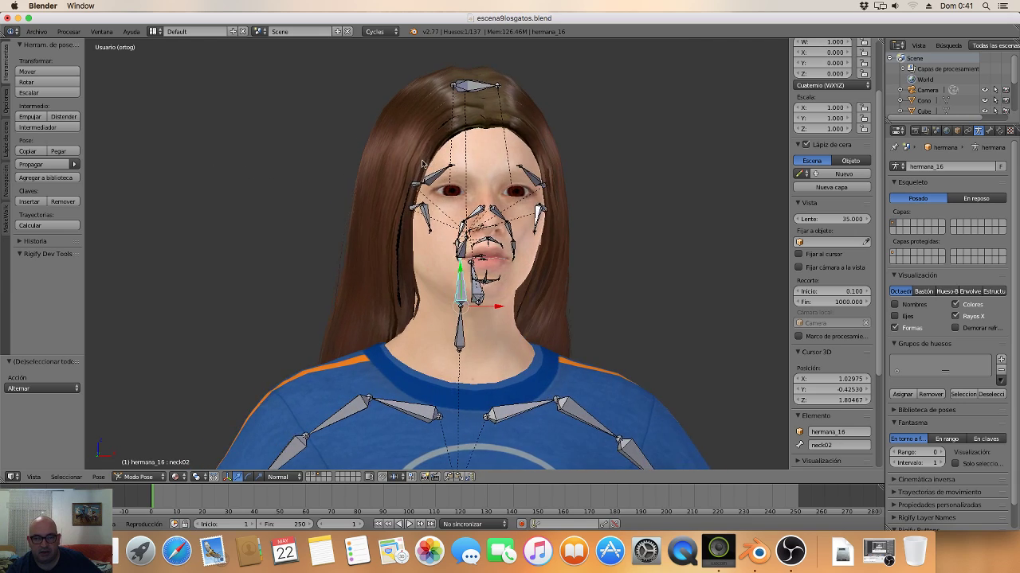
scroll(418, 177, up, 3)
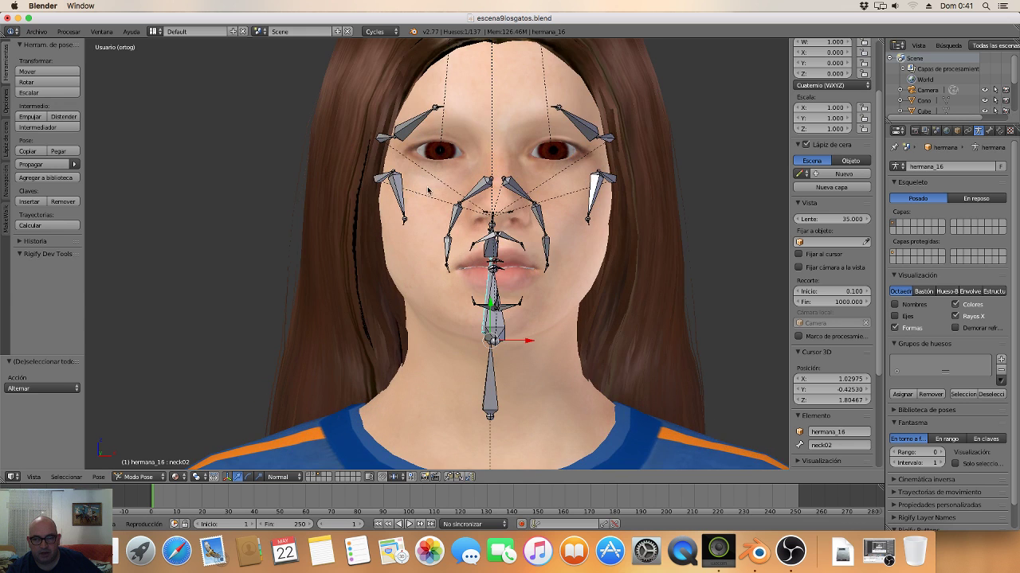
scroll(470, 236, down, 4)
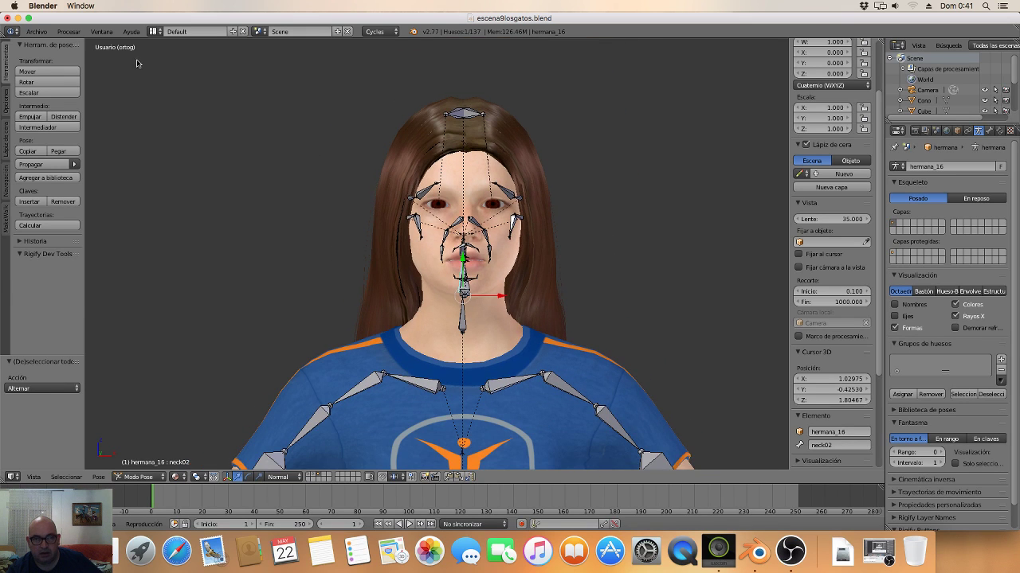
Check the scene layer holding the boy figure, then switch to an empty layer.
click(37, 31)
scroll(383, 192, down, 2)
scroll(386, 199, down, 3)
scroll(390, 209, down, 1)
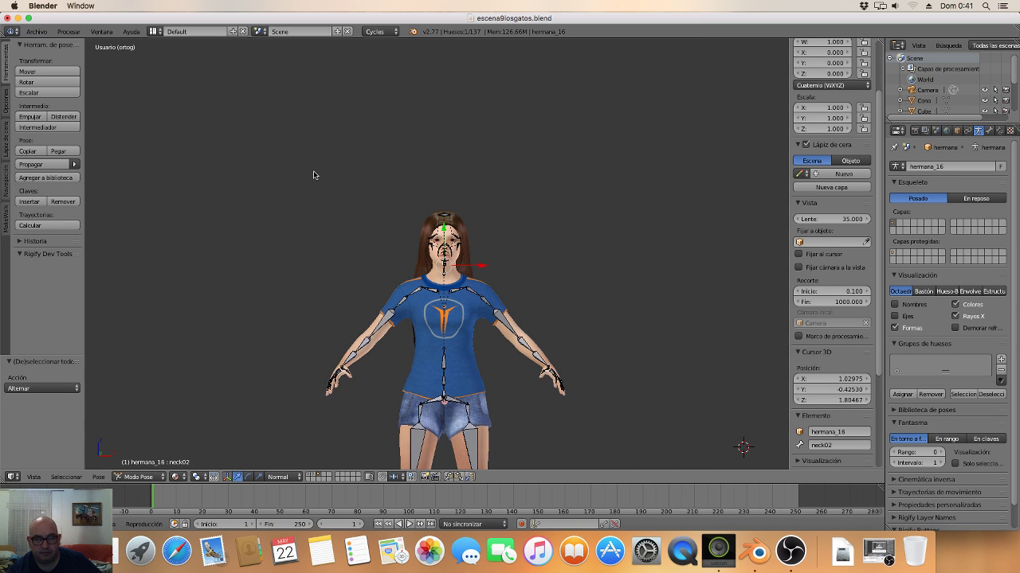
click(315, 477)
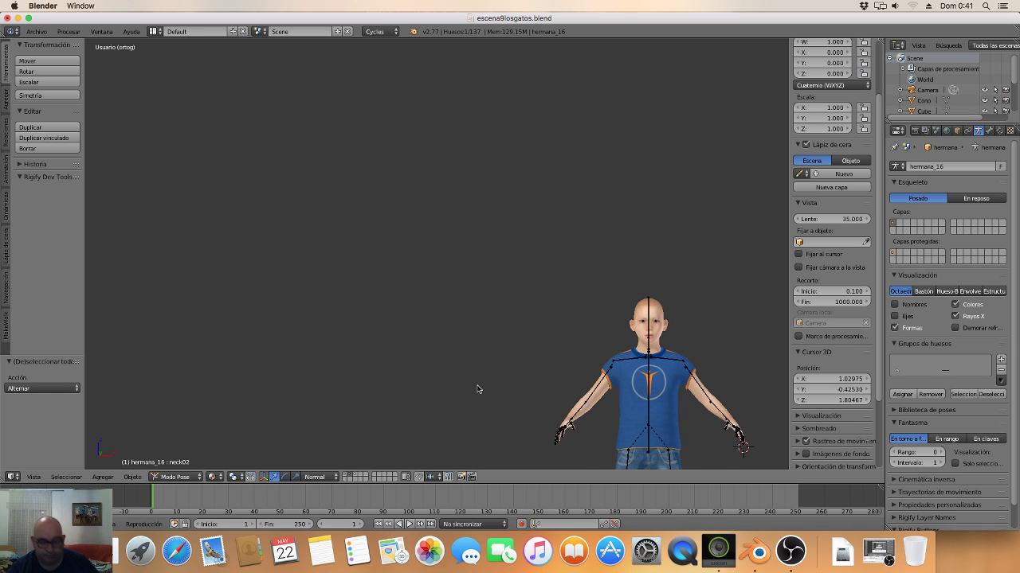
scroll(480, 382, up, 2)
scroll(429, 309, up, 2)
shift+middle_drag(429, 308, 230, 188)
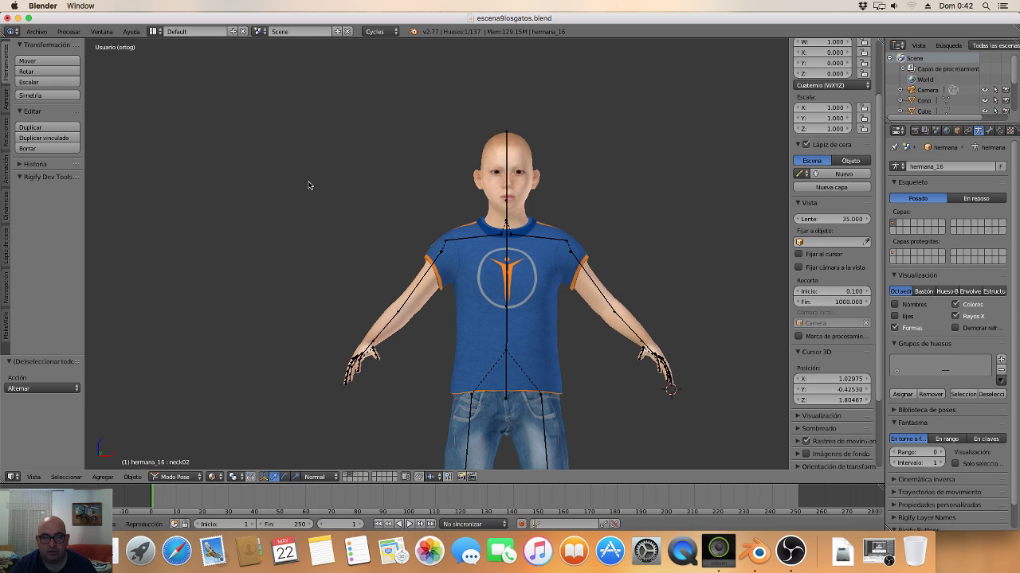
click(59, 34)
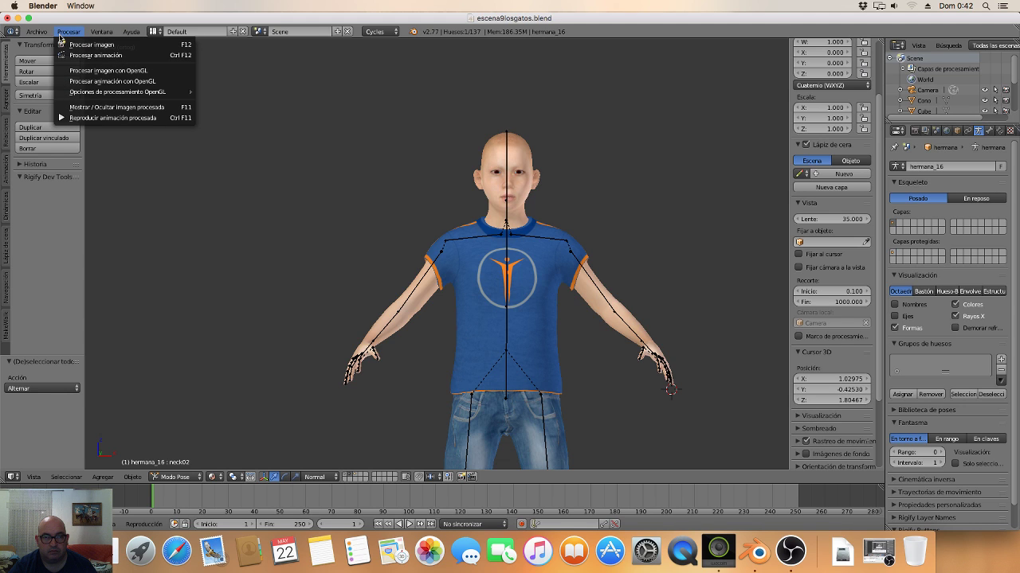
click(362, 477)
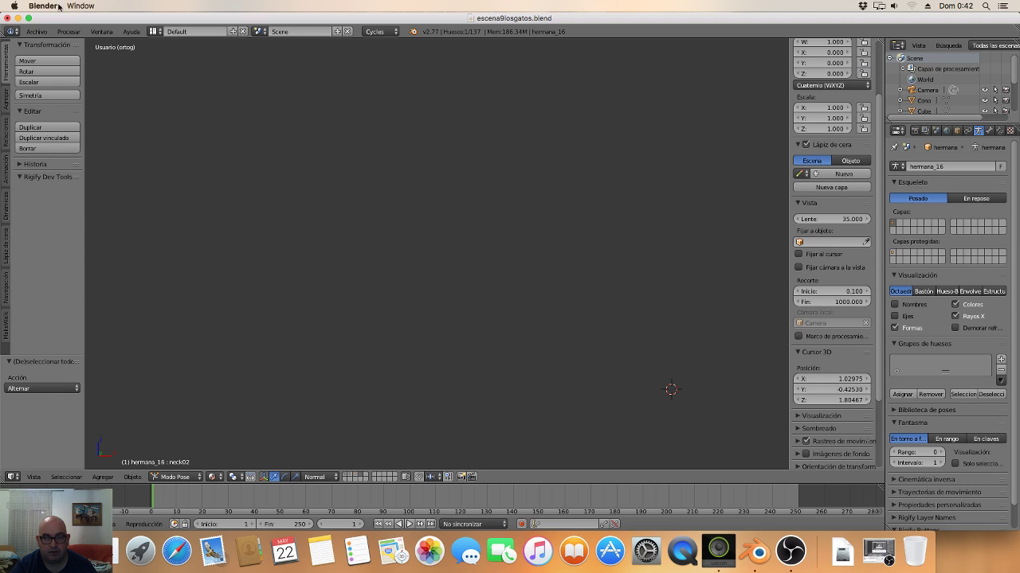
Import yo_10.dae as COLLADA from the Yo_10 folder under Escena_9_los_gatos.
click(36, 32)
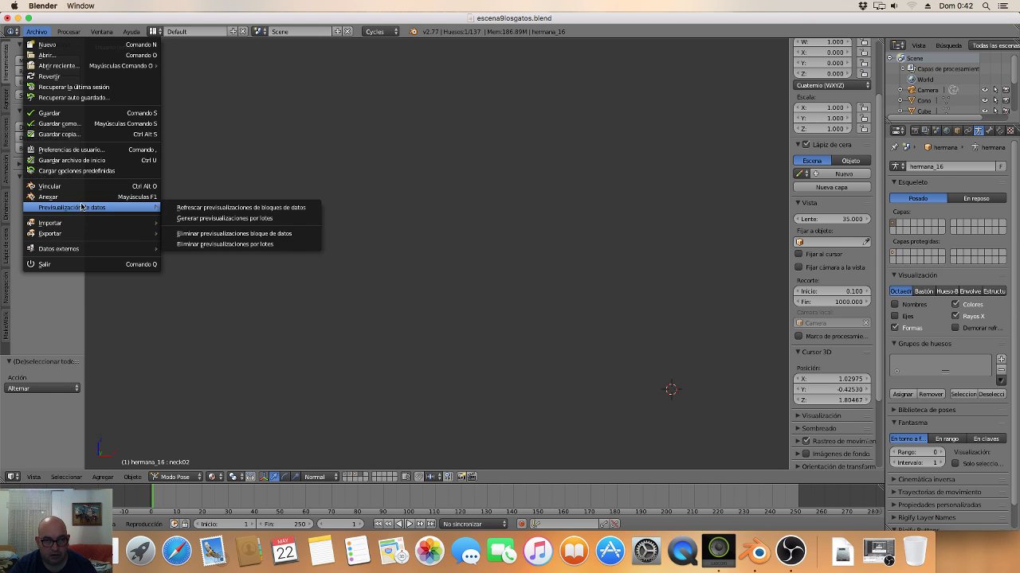
mouse_move(49, 223)
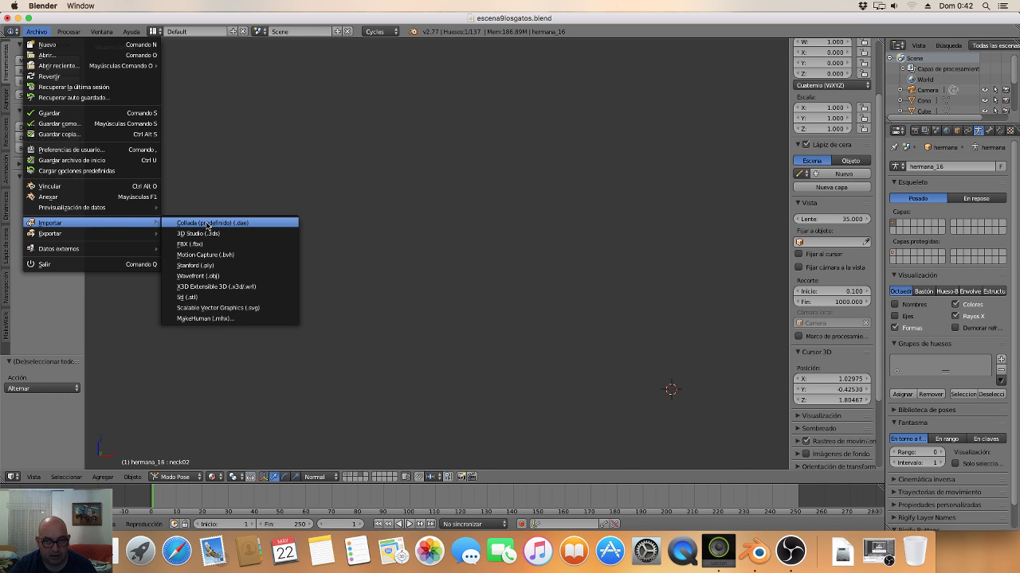
click(207, 225)
click(169, 106)
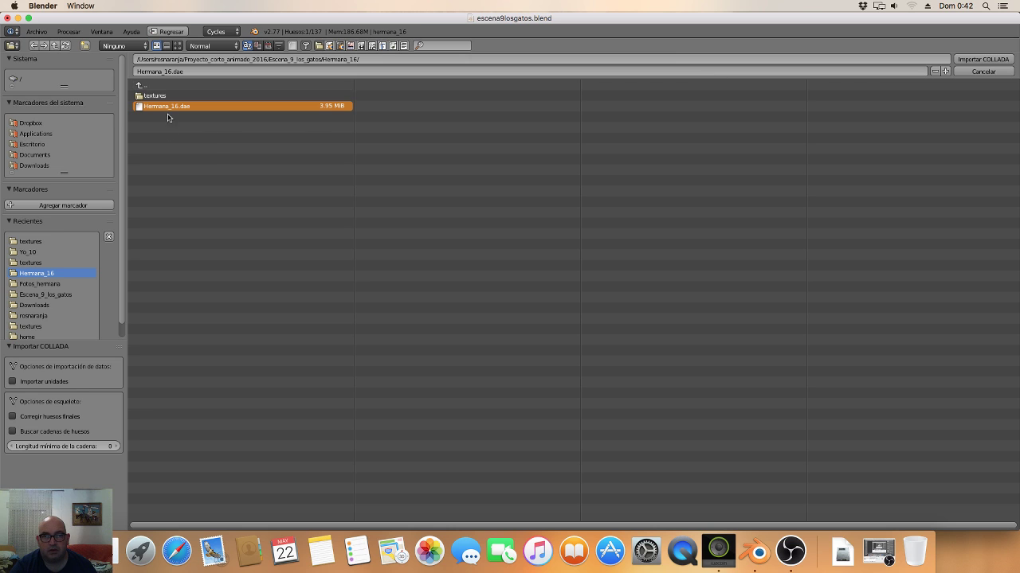
click(150, 95)
click(147, 87)
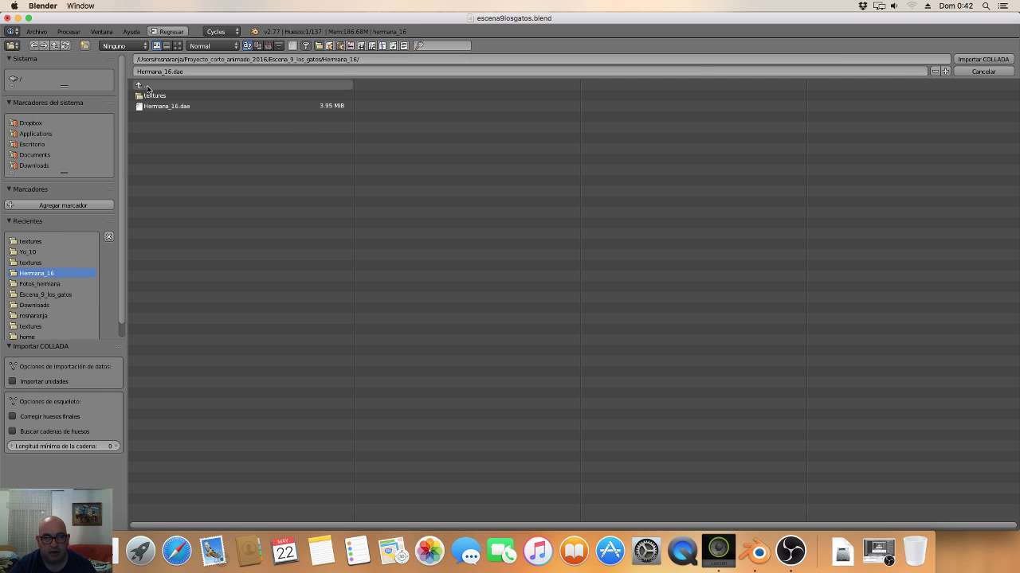
click(148, 106)
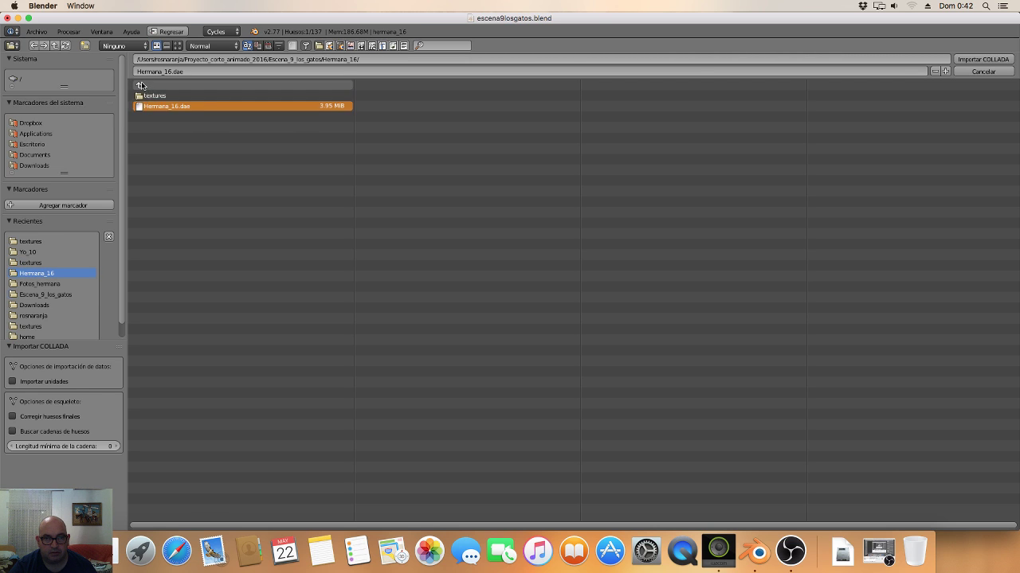
click(143, 85)
click(143, 150)
click(152, 106)
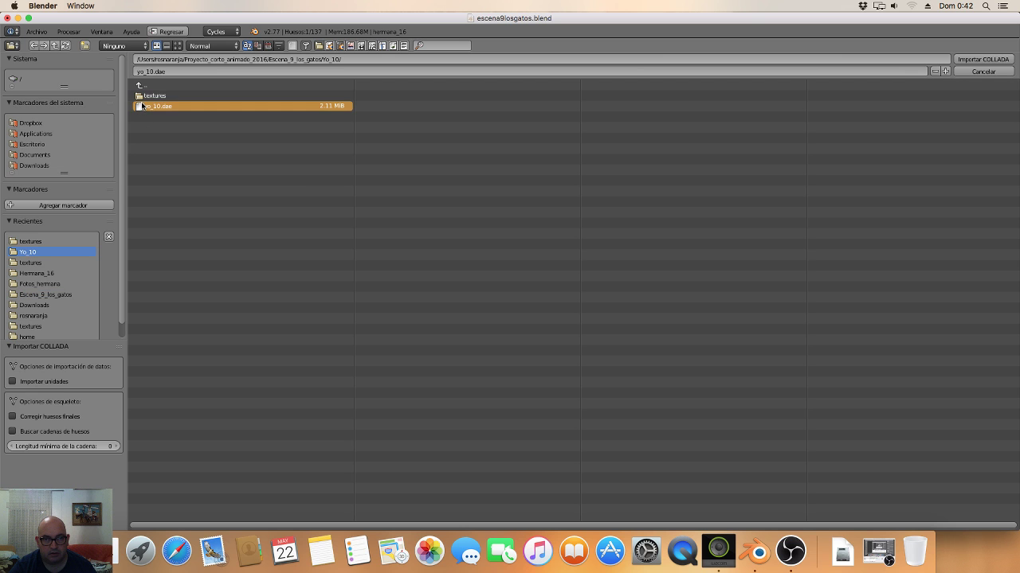
click(983, 59)
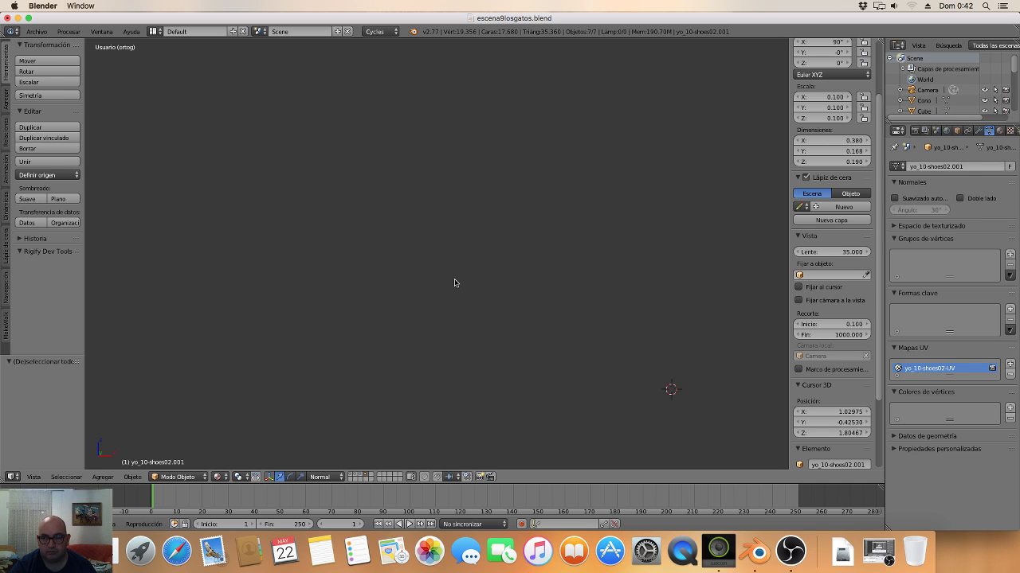
Locate the imported figure and scale it up by 2.531 to scale 0.253.
scroll(454, 283, down, 2)
scroll(454, 283, down, 3)
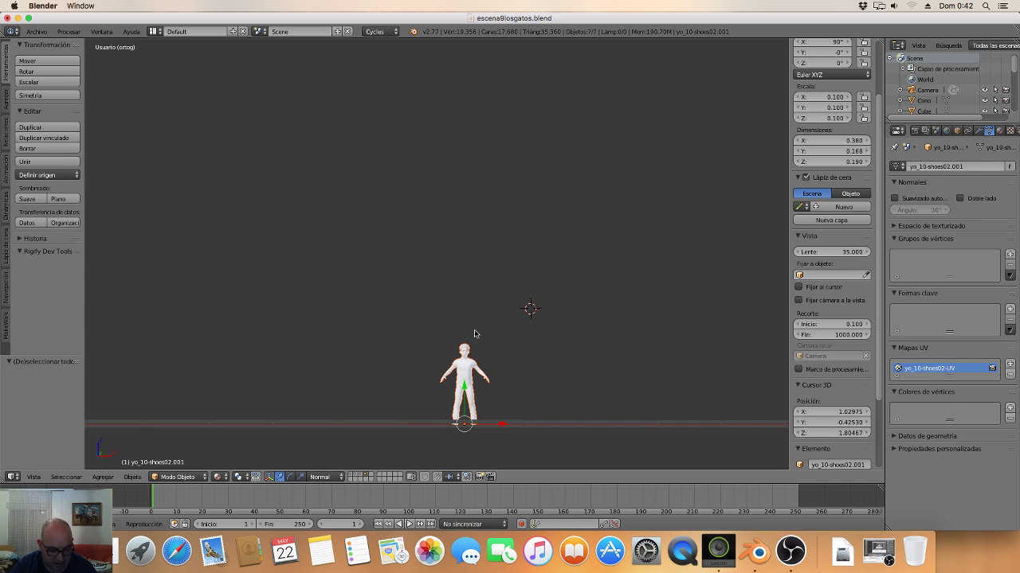
shift+middle_drag(474, 333, 432, 200)
scroll(435, 201, up, 3)
scroll(430, 231, up, 2)
scroll(436, 237, down, 1)
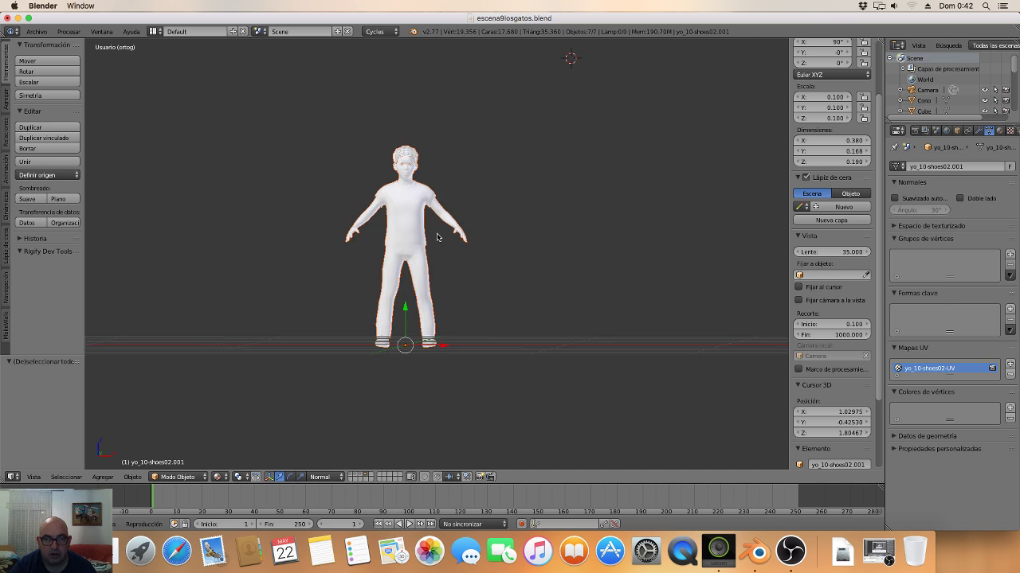
scroll(436, 238, down, 3)
scroll(463, 242, down, 2)
key(s)
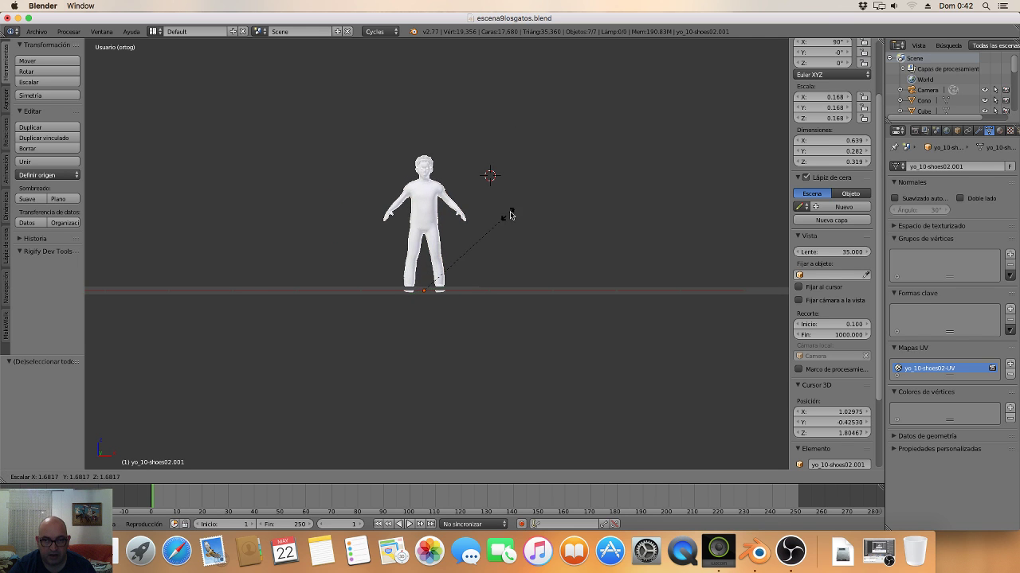
click(547, 207)
Pan up to the figure's head and select its base body mesh.
scroll(507, 224, up, 3)
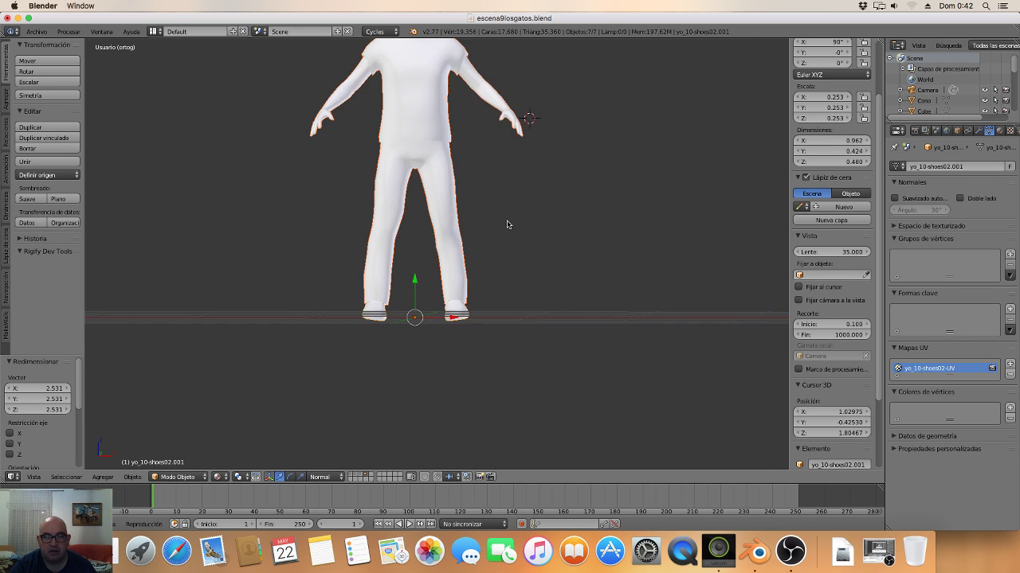
shift+middle_drag(506, 225, 517, 289)
shift+middle_drag(476, 122, 476, 226)
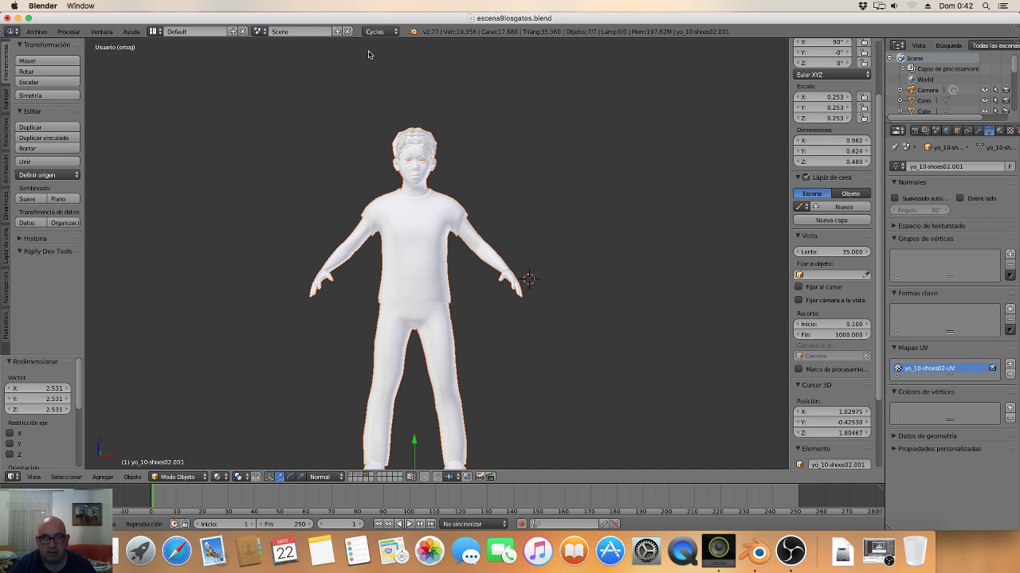
right_click(424, 174)
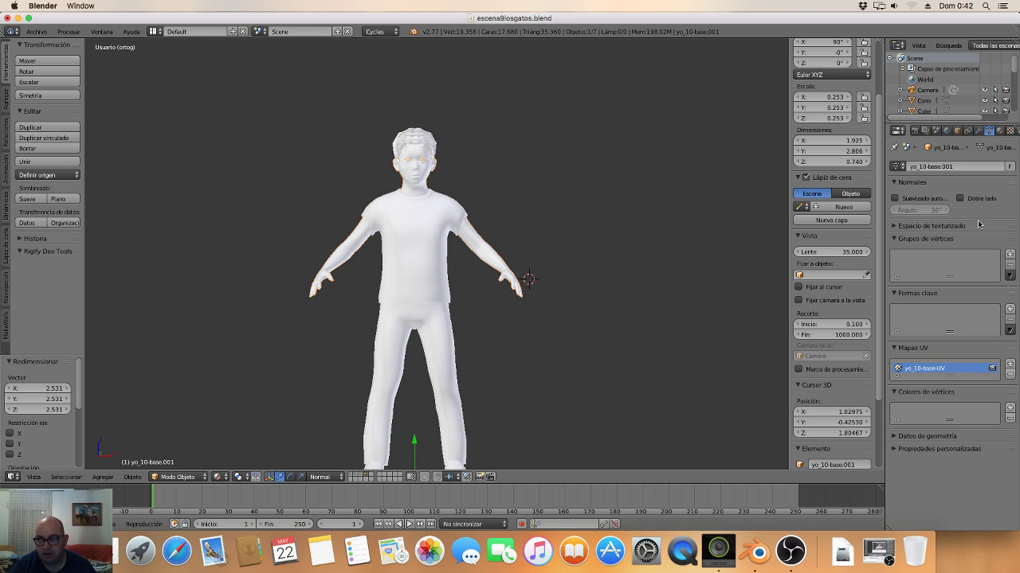
Enable nodes on the skin material and feed an Image Texture into its Color.
click(999, 131)
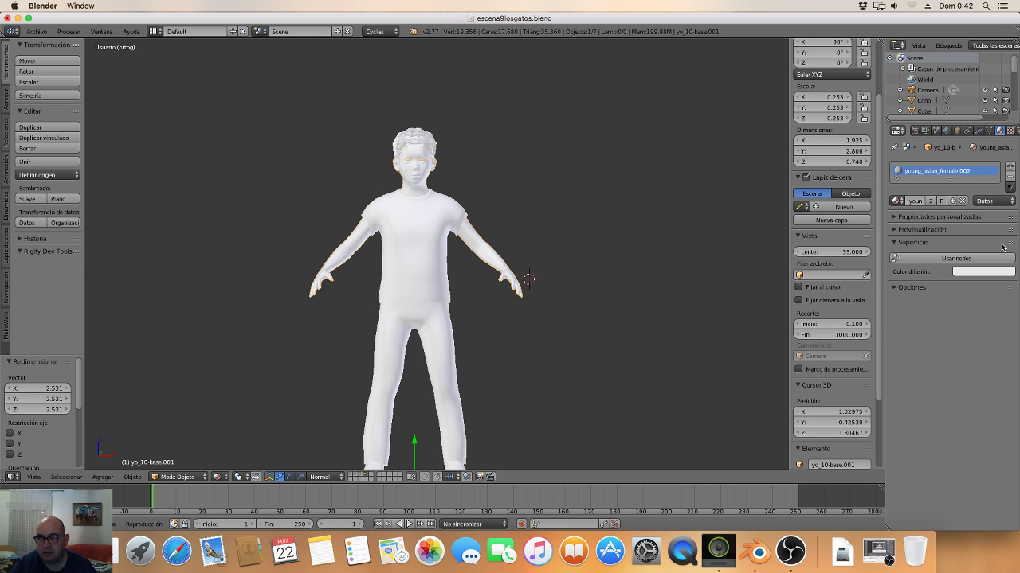
click(988, 259)
click(1011, 280)
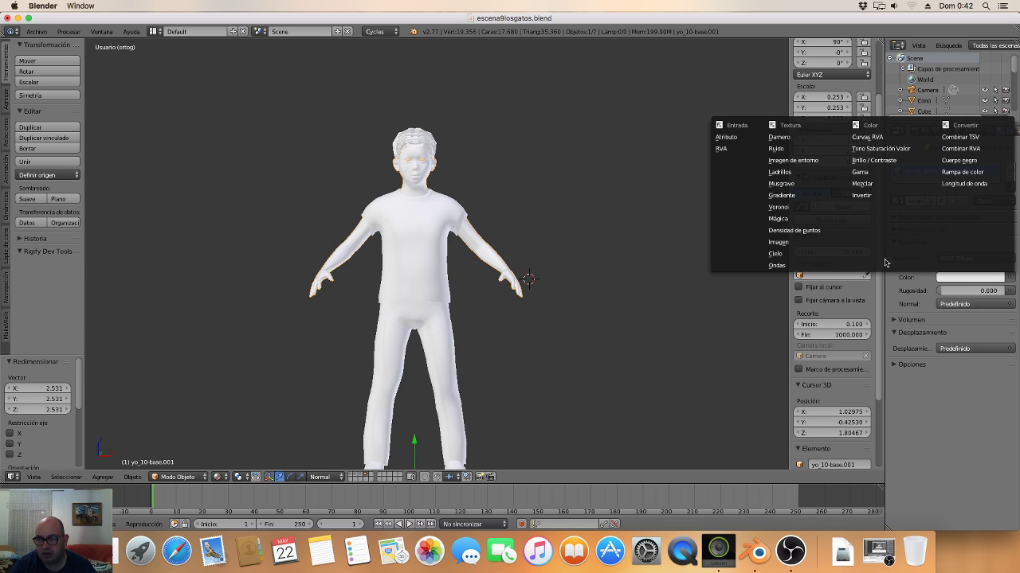
click(773, 241)
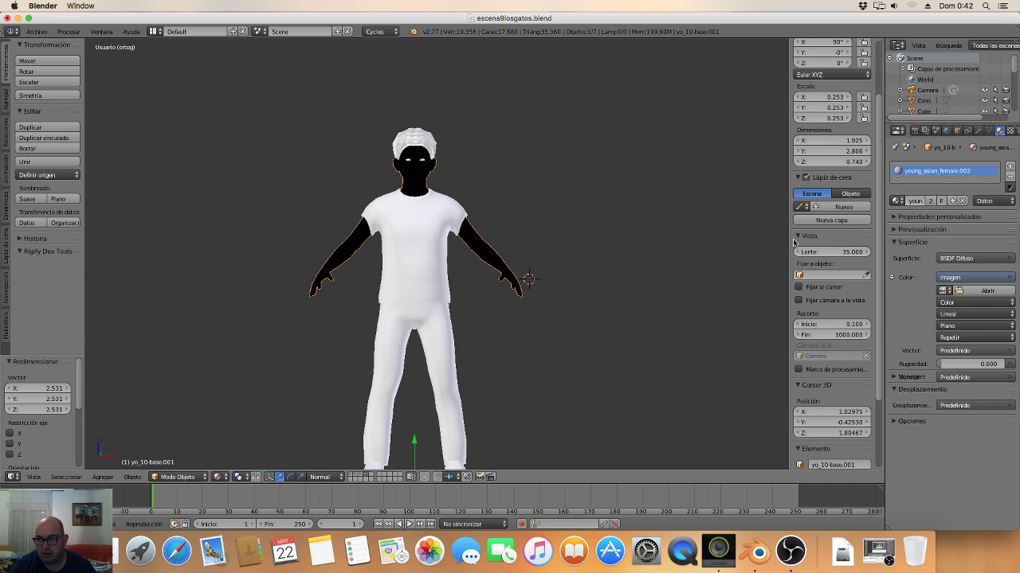
click(988, 290)
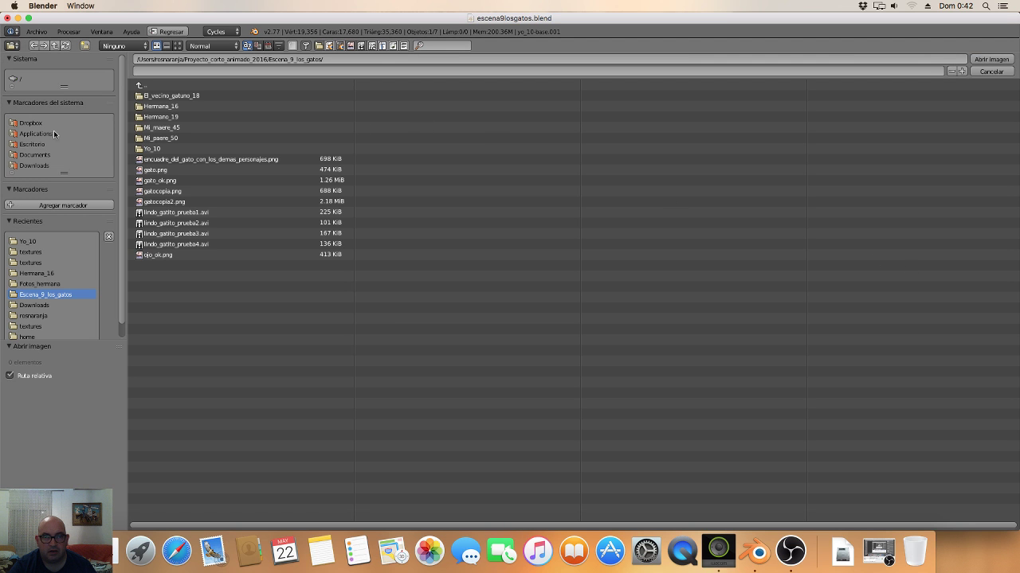
Load young_lightskinned_female_diffuse3.png from Yo_10/textures into the image texture.
click(151, 148)
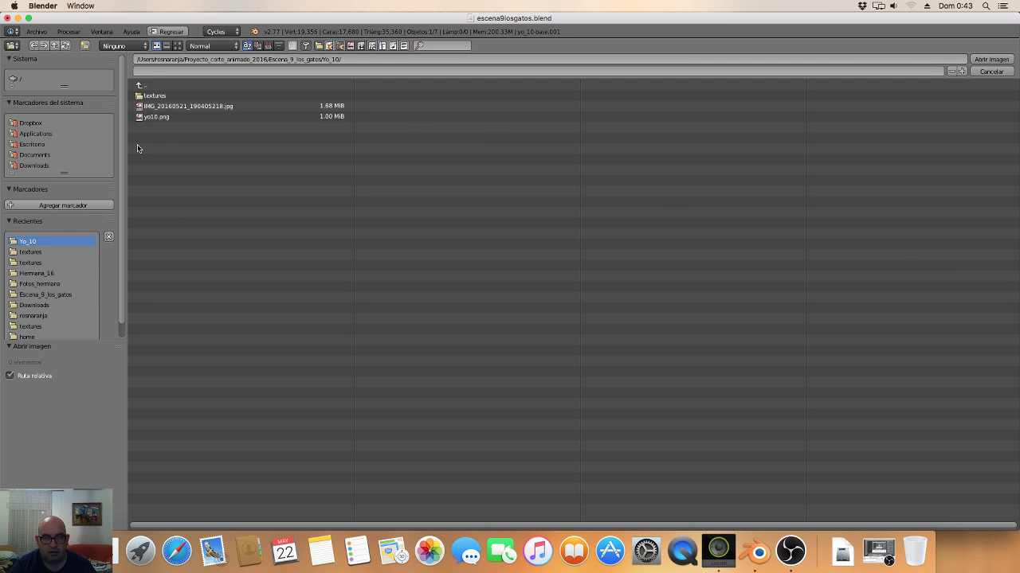
click(152, 96)
click(177, 45)
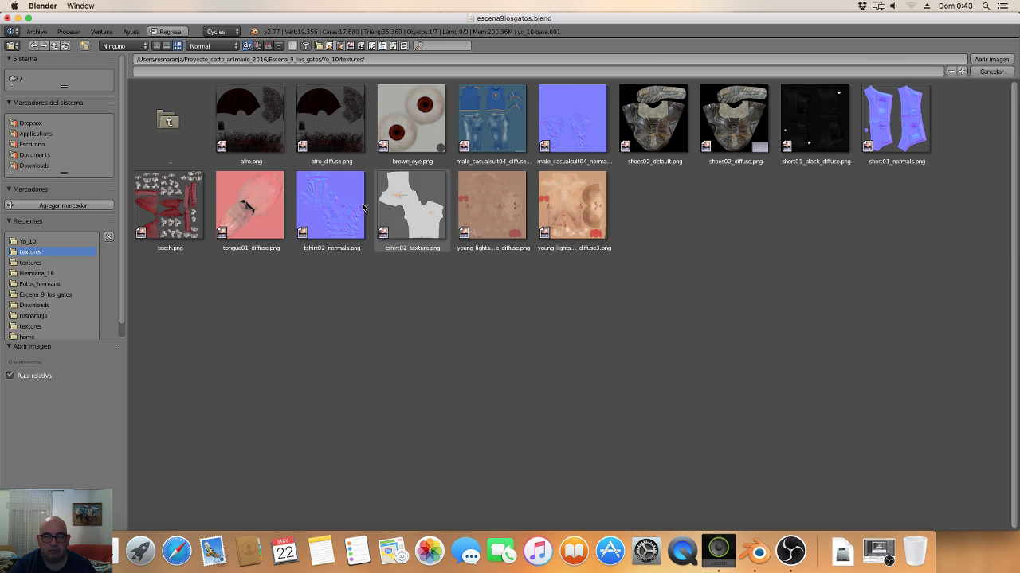
click(572, 207)
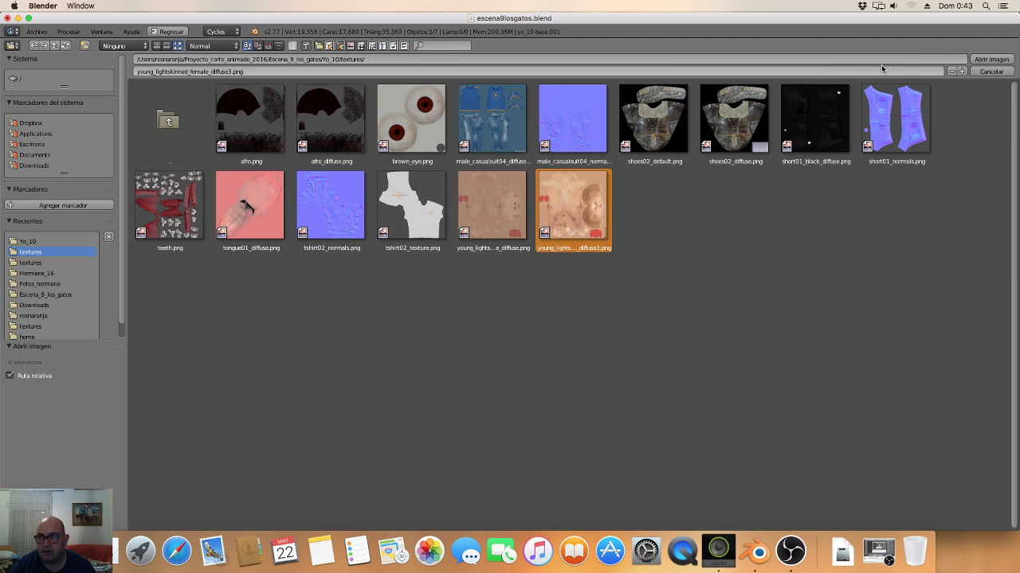
click(986, 61)
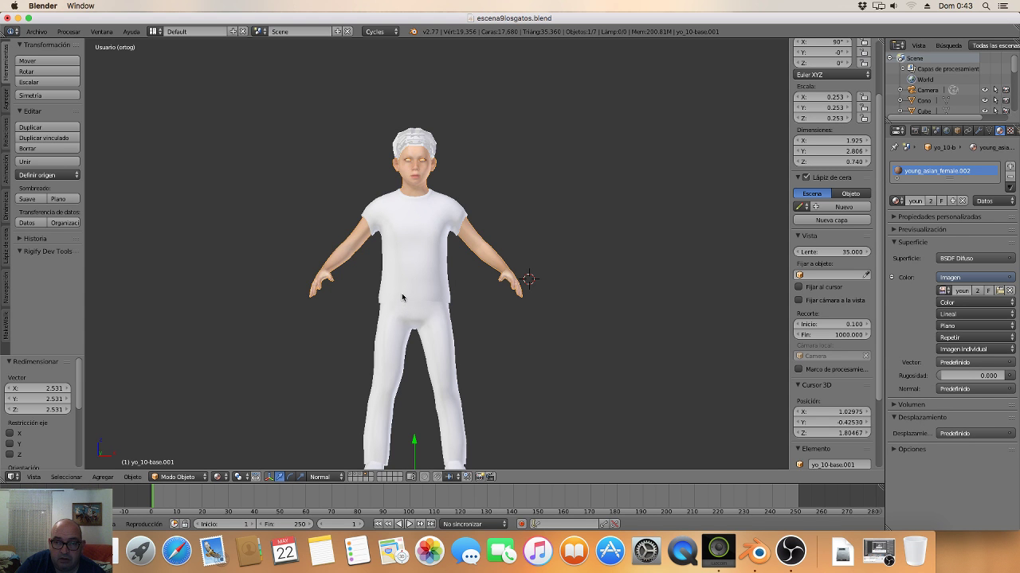
Orbit around the character to check the skin texture, then deselect everything.
scroll(401, 293, up, 2)
middle_drag(416, 291, 366, 293)
mouse_move(422, 299)
middle_down()
mouse_move(555, 302)
mouse_move(410, 286)
middle_up()
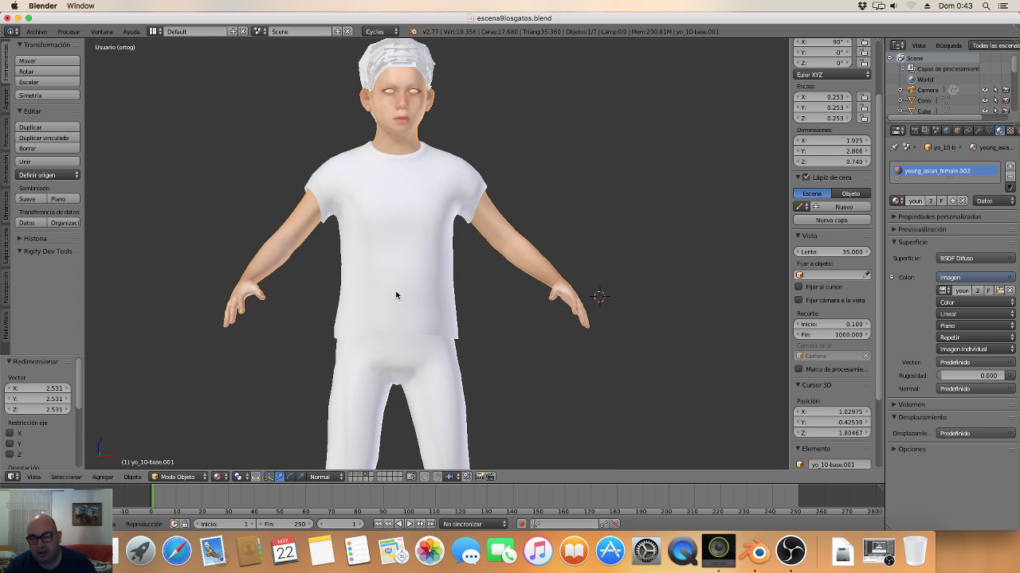
scroll(446, 291, down, 4)
middle_drag(450, 290, 439, 284)
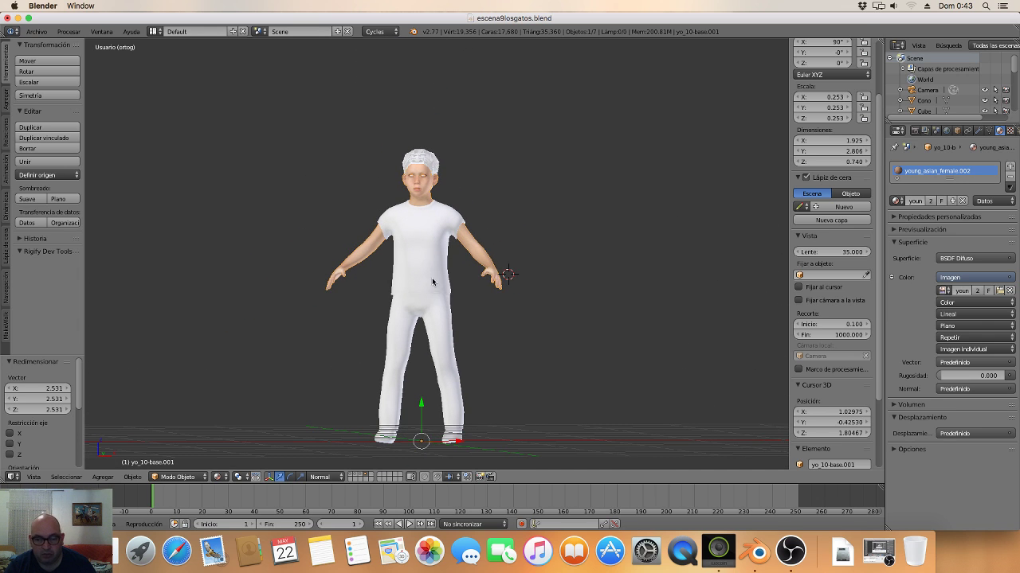
key(a)
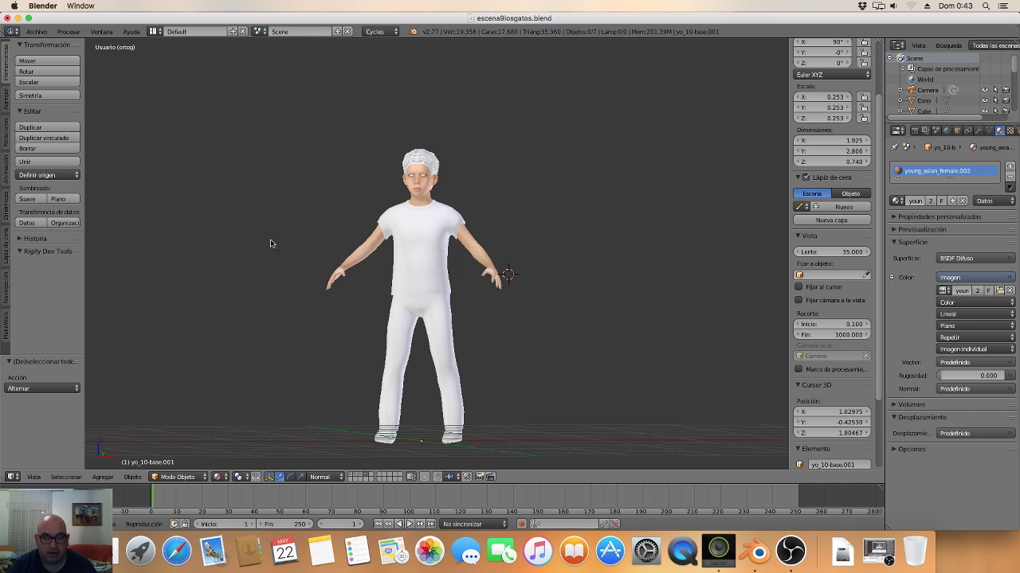
middle_drag(270, 243, 292, 256)
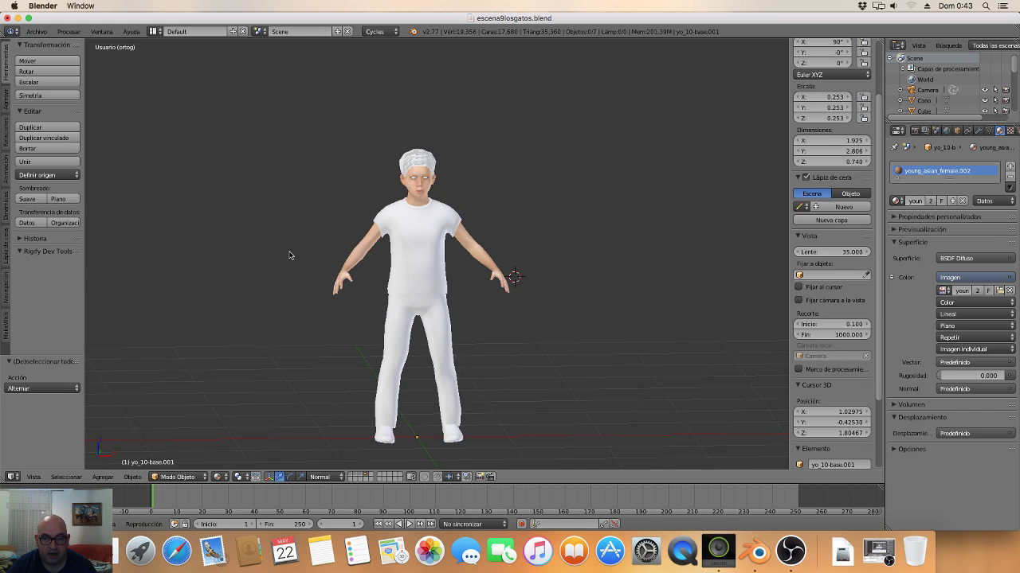
Add a Human (Meta-Rig) armature to the scene.
click(103, 477)
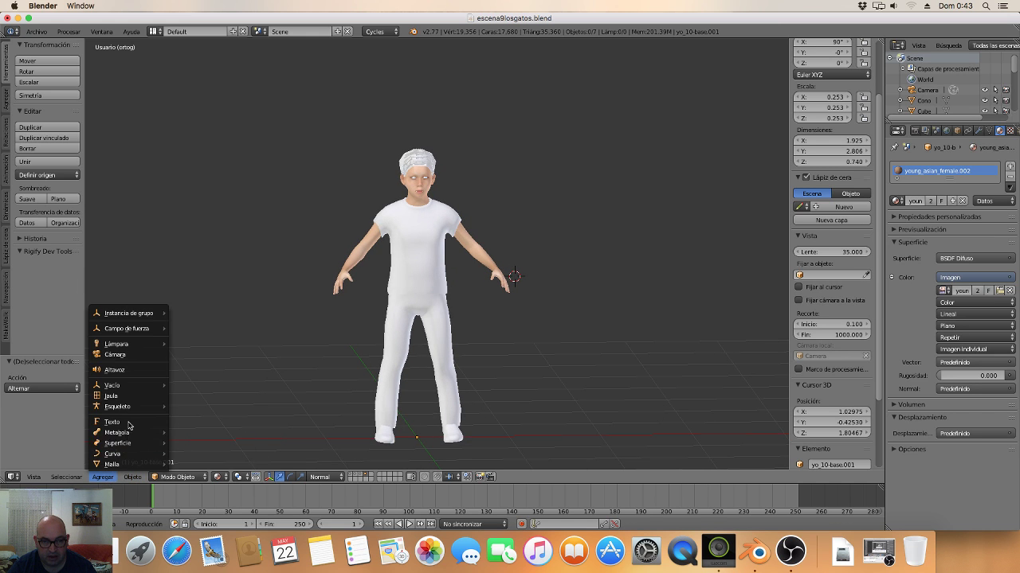
mouse_move(118, 406)
click(200, 416)
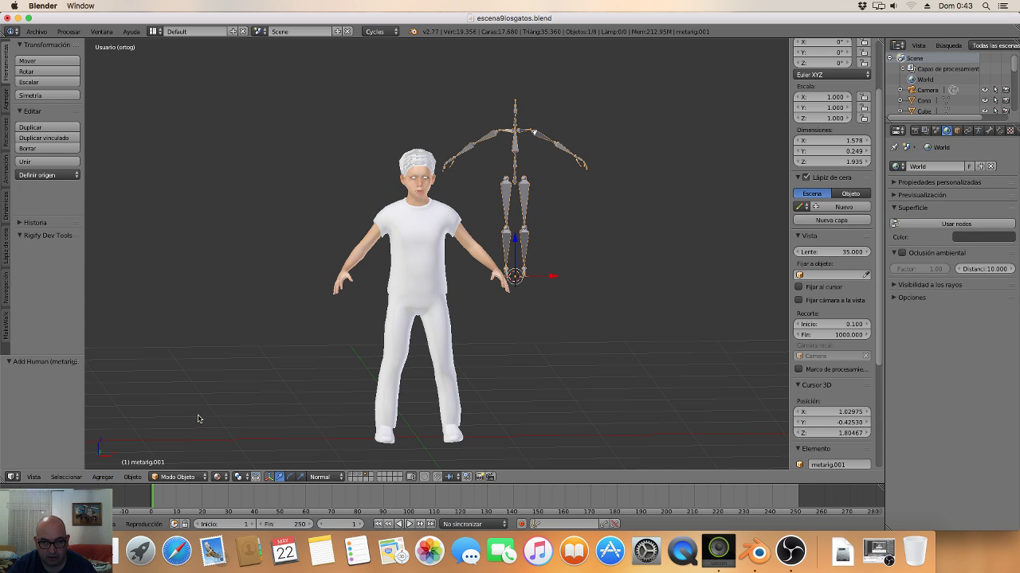
middle_drag(413, 280, 396, 283)
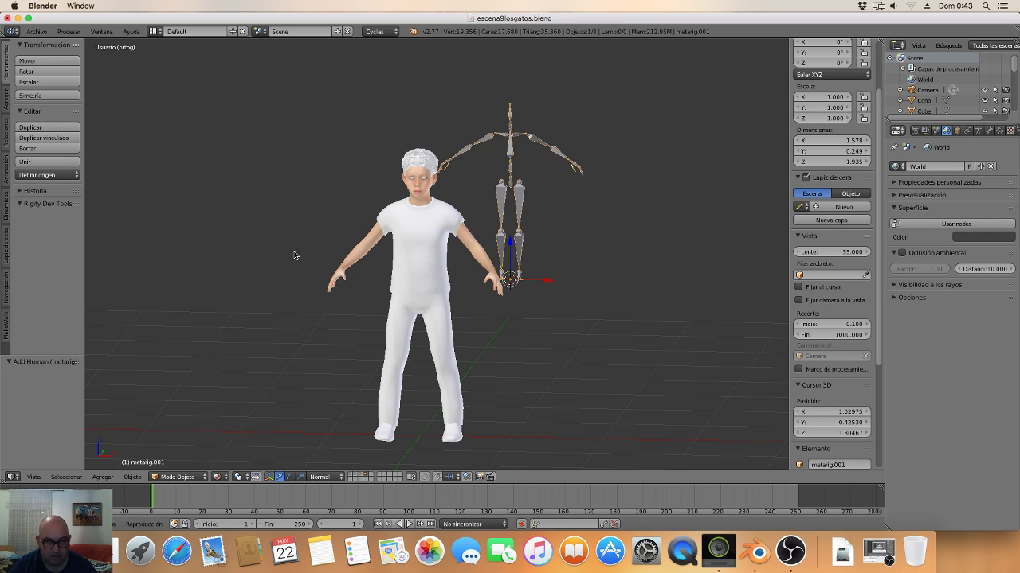
Snap the 3D cursor to the world origin and move the metarig onto it.
key(shift+s)
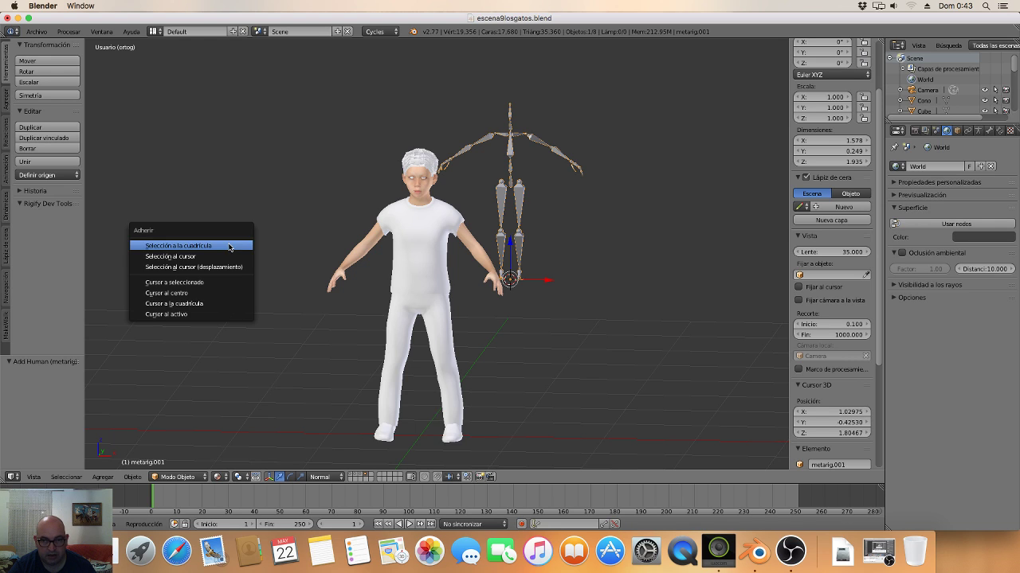
click(149, 297)
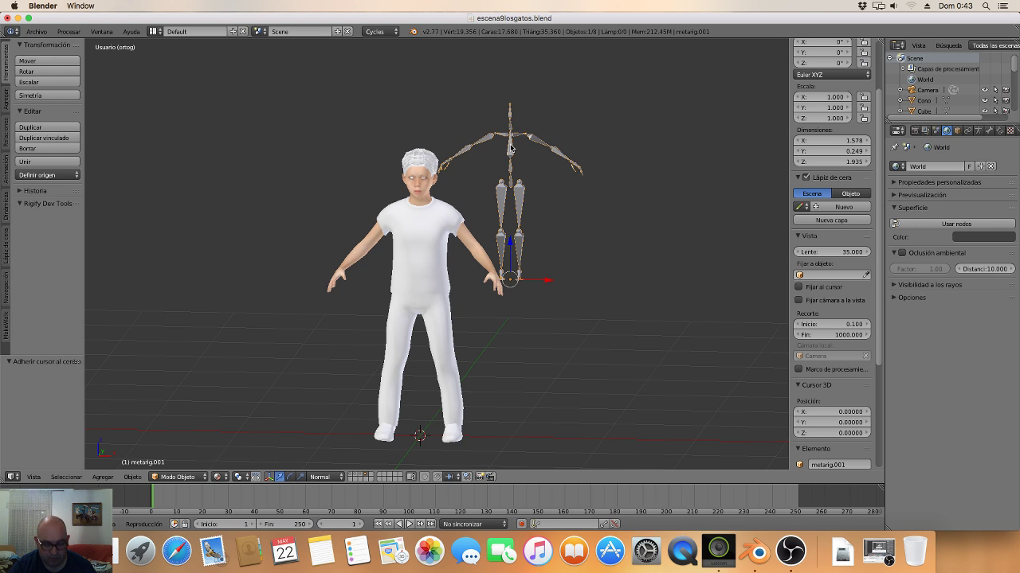
key(shift+s)
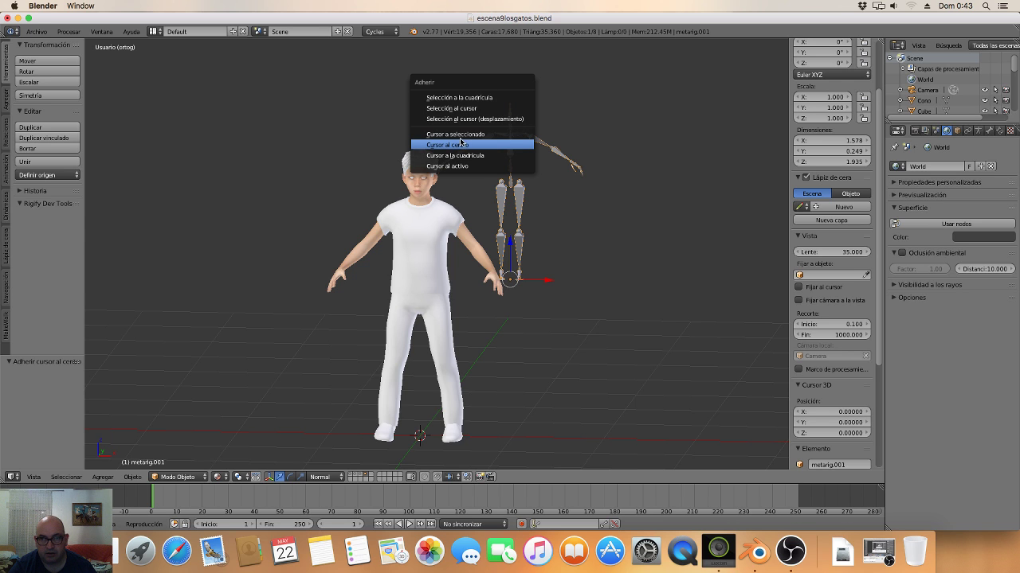
click(452, 109)
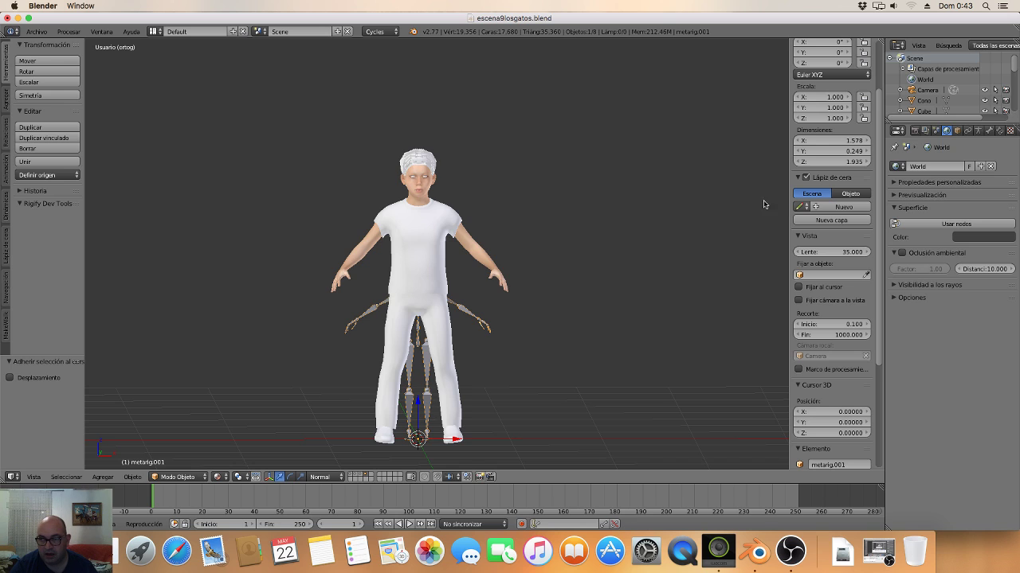
Enable X-Ray in the armature data and scale the metarig to about 1.549.
click(978, 131)
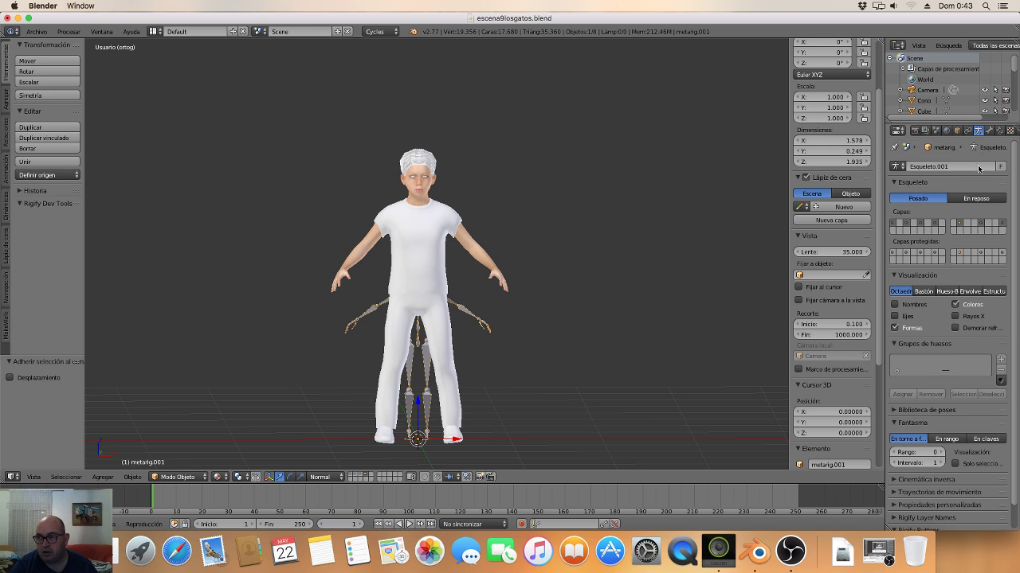
click(955, 316)
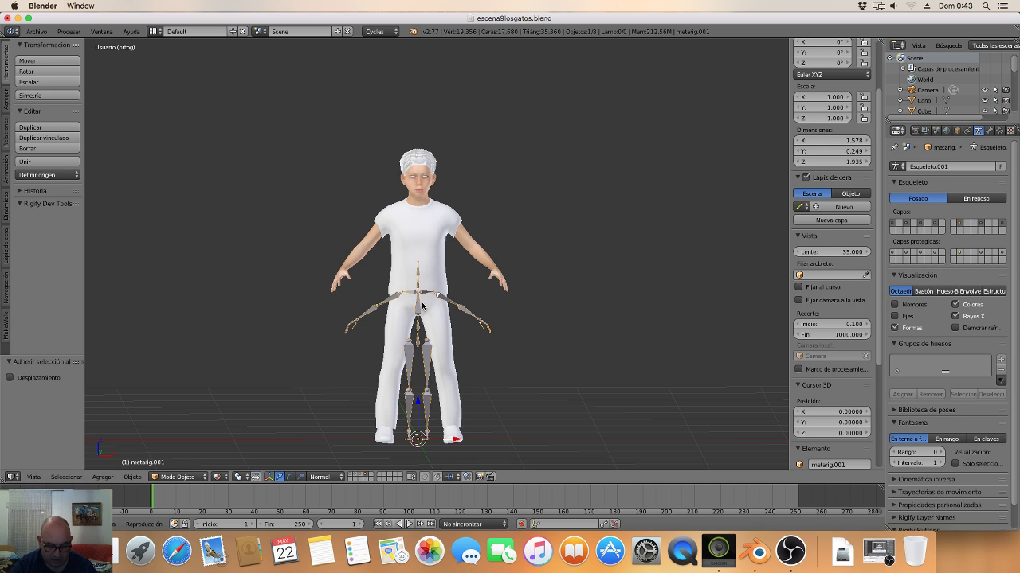
key(s)
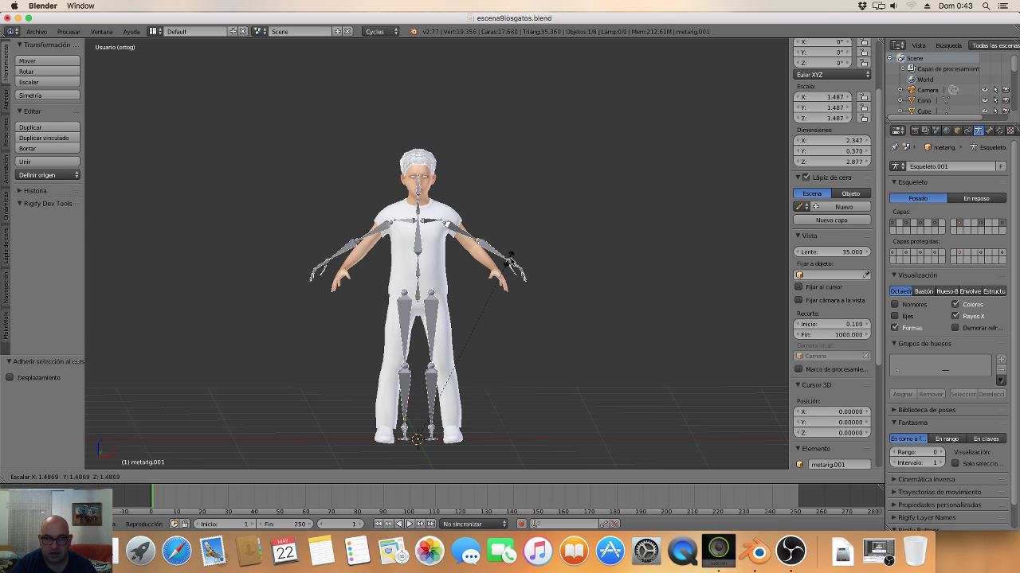
click(496, 257)
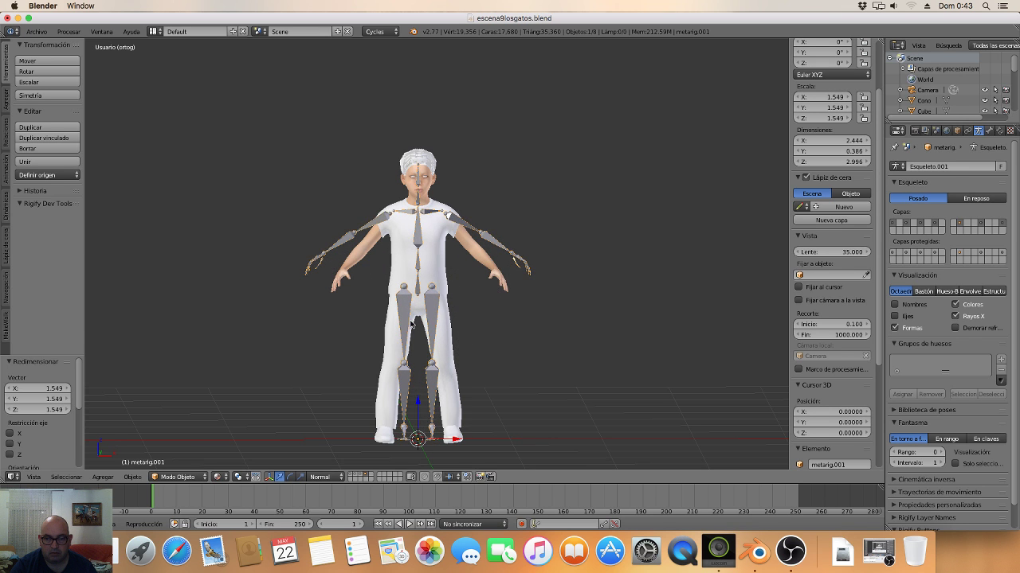
mouse_move(413, 368)
middle_down()
mouse_move(347, 375)
mouse_move(324, 401)
mouse_move(462, 297)
middle_up()
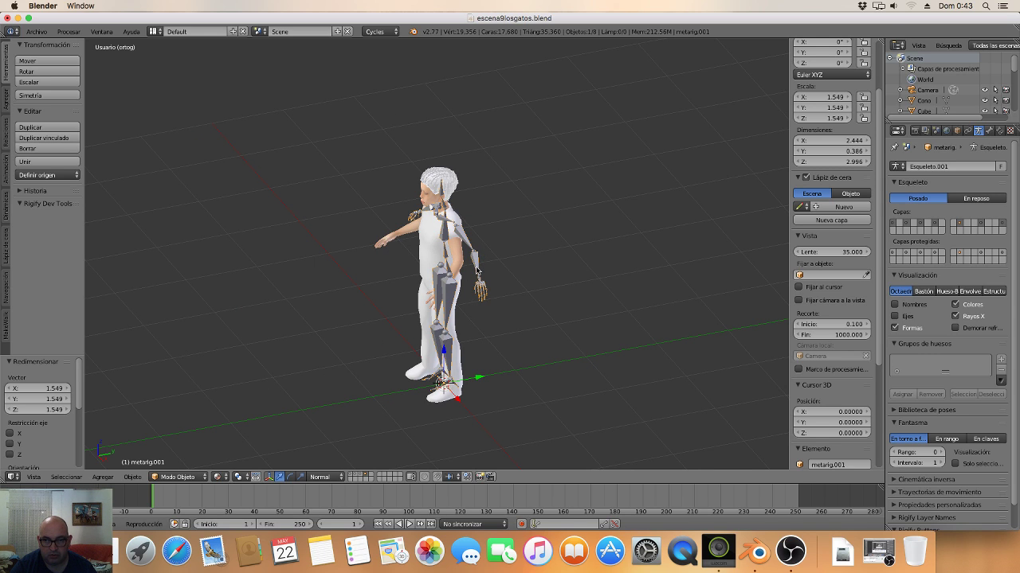
Switch metarig.001 into Edit Mode and zoom in on the arm.
click(163, 477)
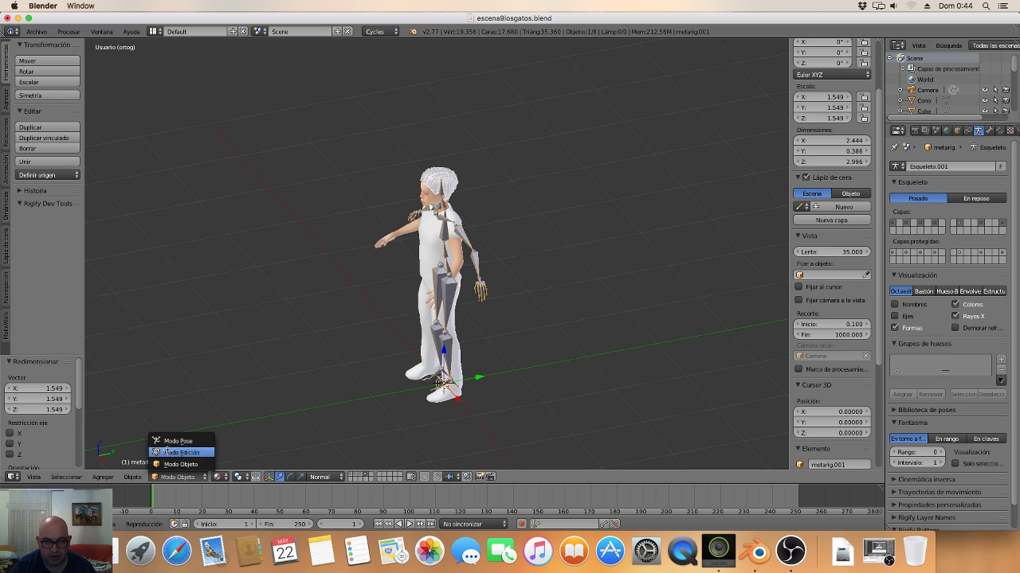
click(167, 452)
scroll(394, 325, up, 3)
scroll(430, 335, up, 3)
scroll(455, 339, up, 2)
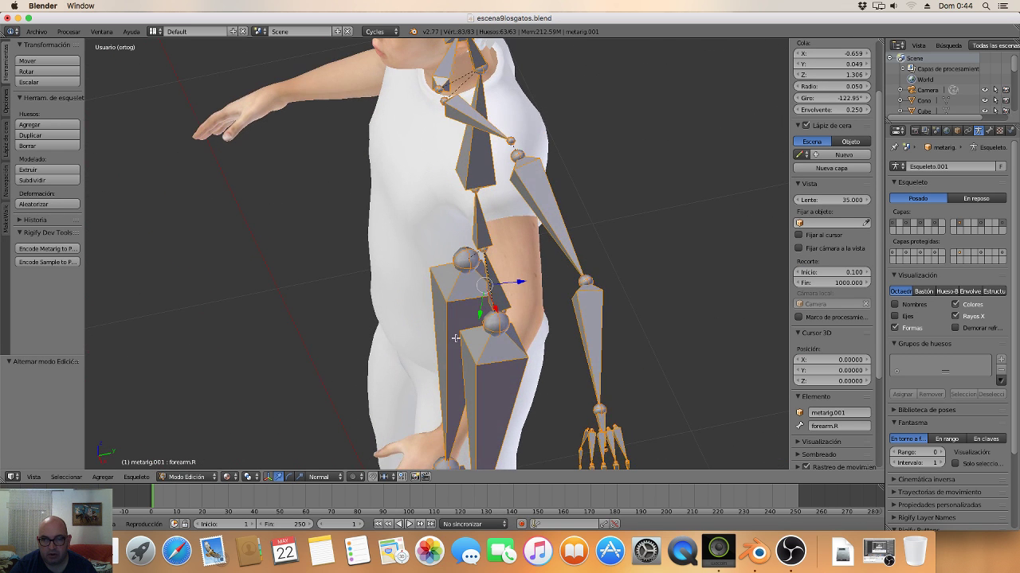
Reposition the left elbow joint back along Y, lower, and sideways along X to fit the arm.
right_click(593, 284)
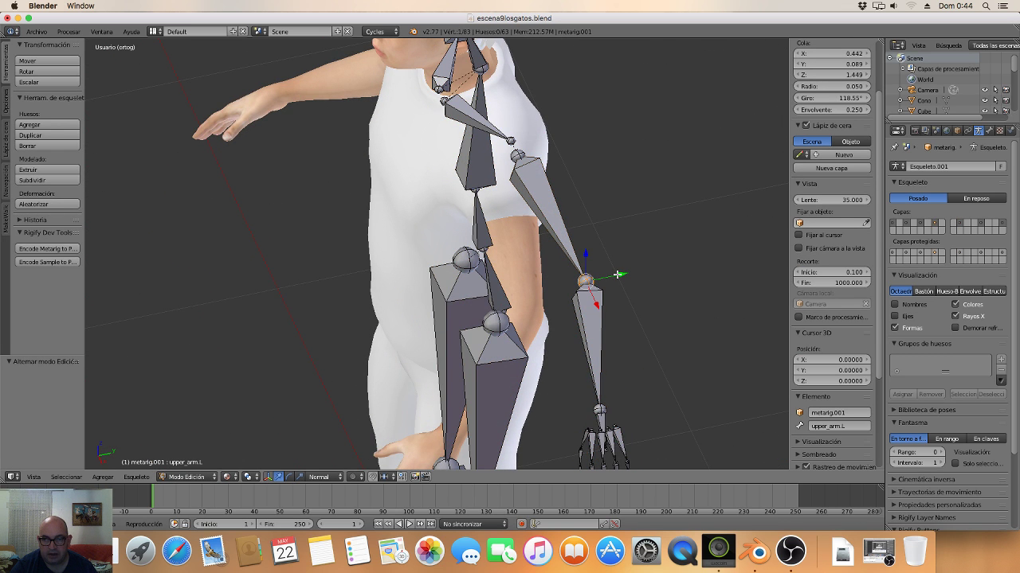
drag(617, 276, 548, 286)
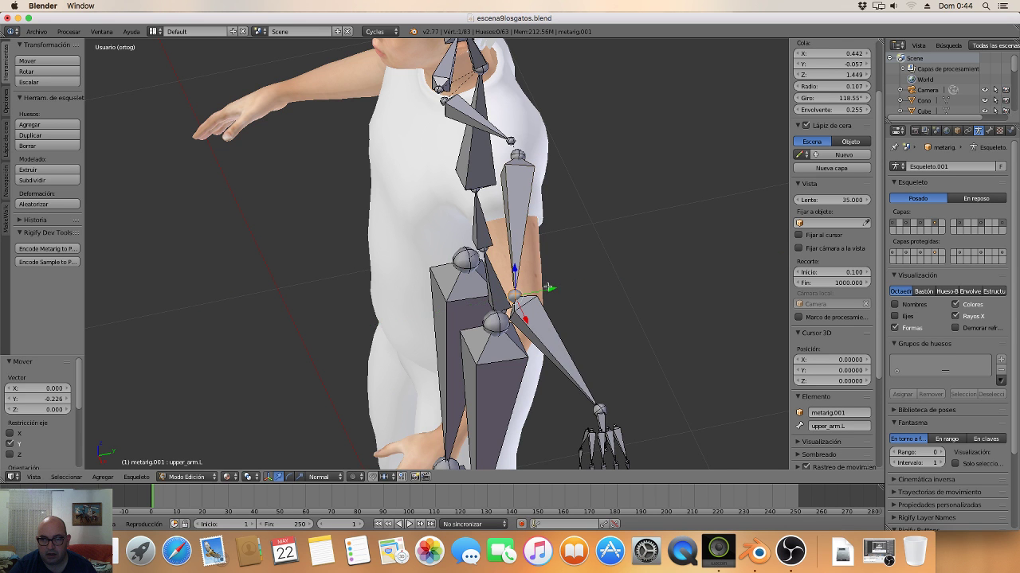
middle_drag(594, 378, 650, 317)
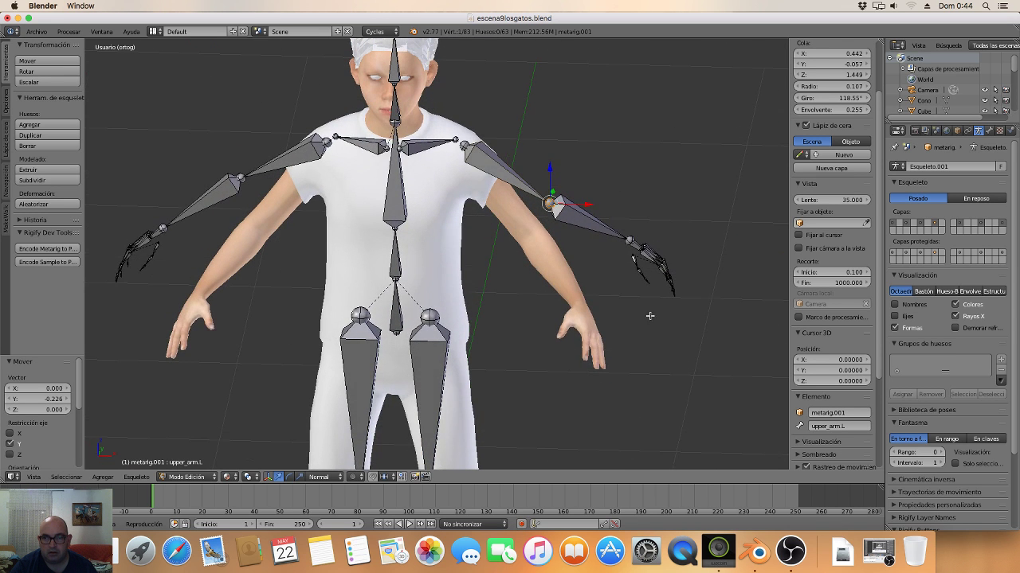
middle_drag(554, 186, 565, 191)
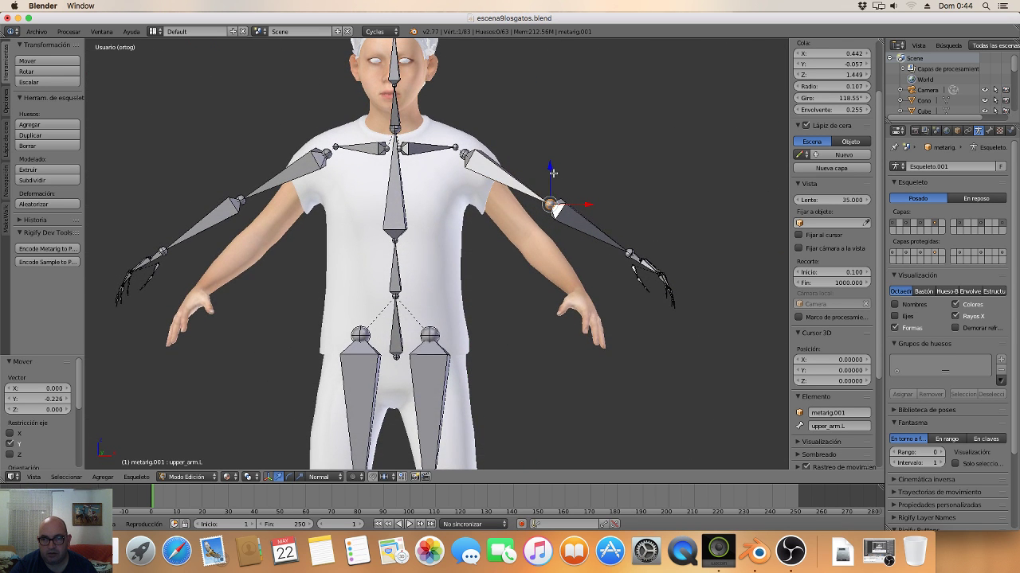
drag(553, 172, 552, 196)
drag(587, 230, 553, 232)
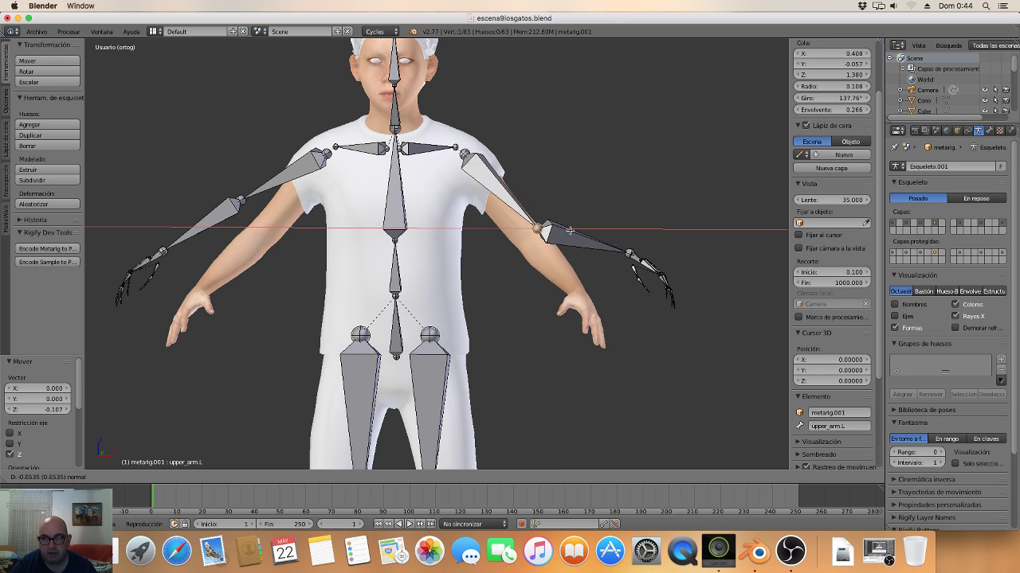
Shift the upper_arm.L bone sideways into the arm, nudge it along Y, and check the placement.
middle_drag(559, 290, 480, 343)
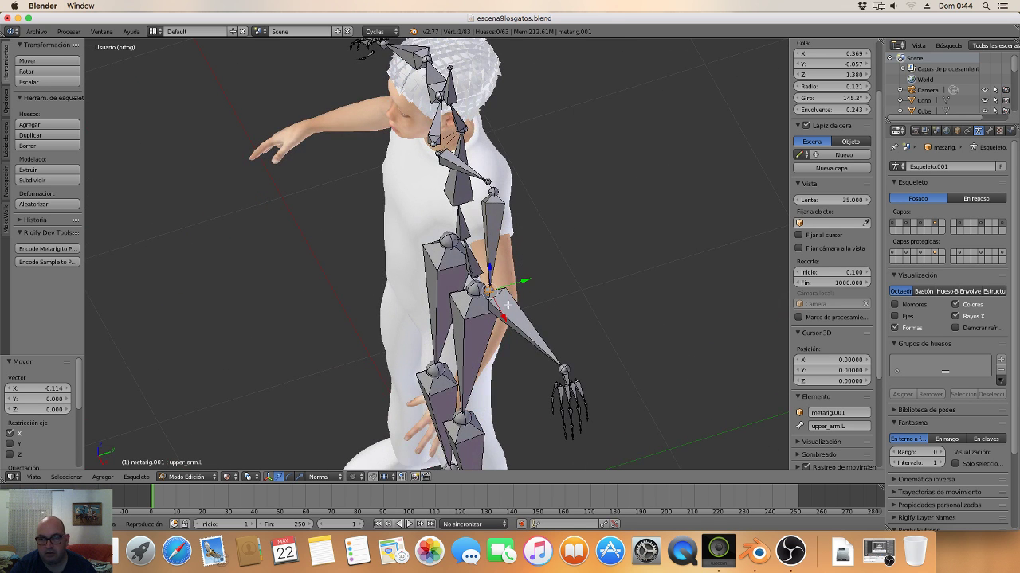
drag(523, 283, 529, 279)
mouse_move(529, 279)
middle_down()
mouse_move(485, 315)
mouse_move(512, 326)
middle_up()
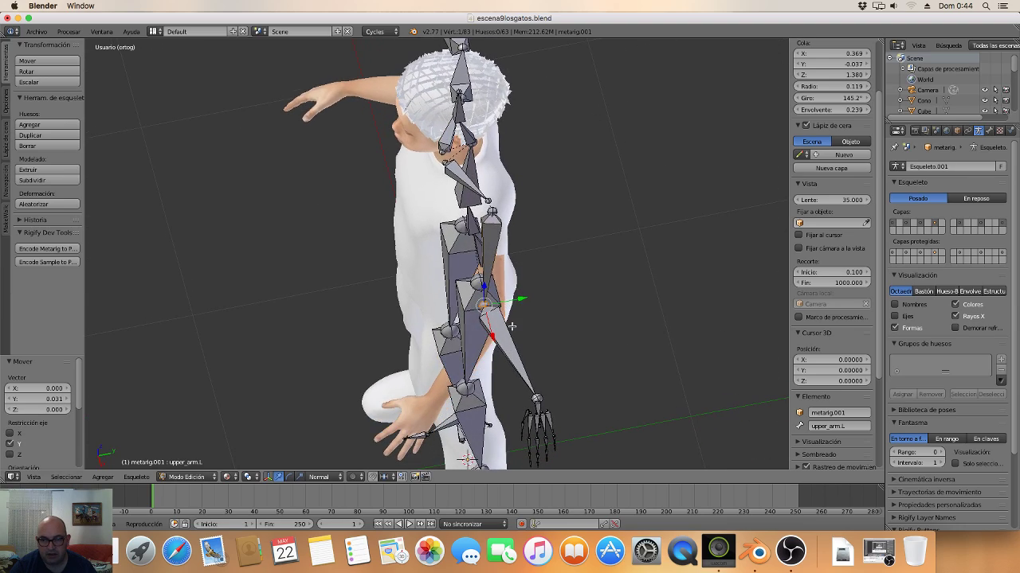
mouse_move(481, 279)
middle_down()
mouse_move(501, 305)
mouse_move(499, 272)
mouse_move(546, 262)
middle_up()
Set the transform orientation to View.
click(322, 477)
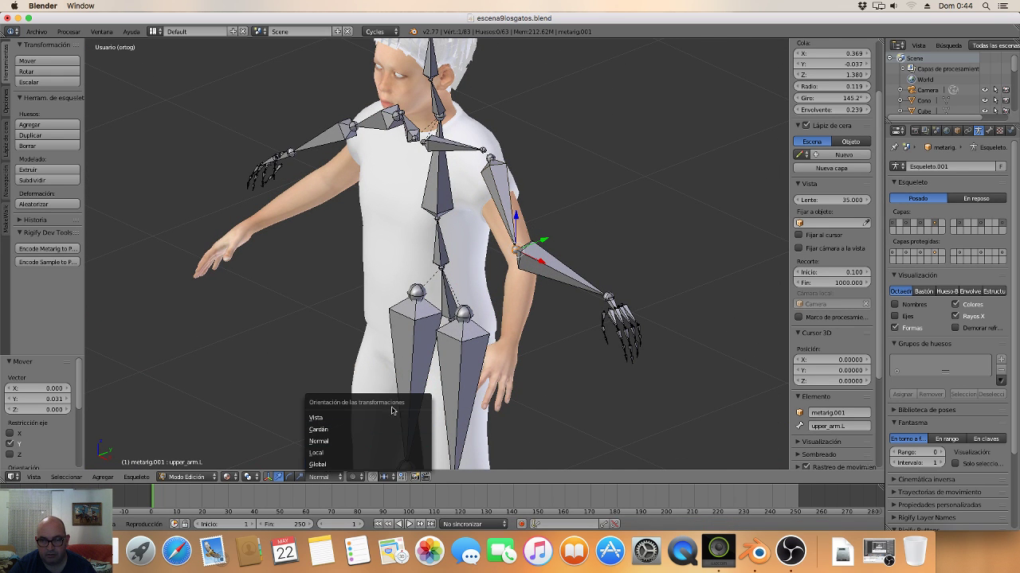
key(Escape)
click(322, 478)
Keep View orientation and orbit until the character faces straight on.
click(334, 420)
mouse_move(427, 353)
middle_down()
mouse_move(407, 407)
mouse_move(256, 414)
mouse_move(337, 411)
mouse_move(323, 462)
middle_up()
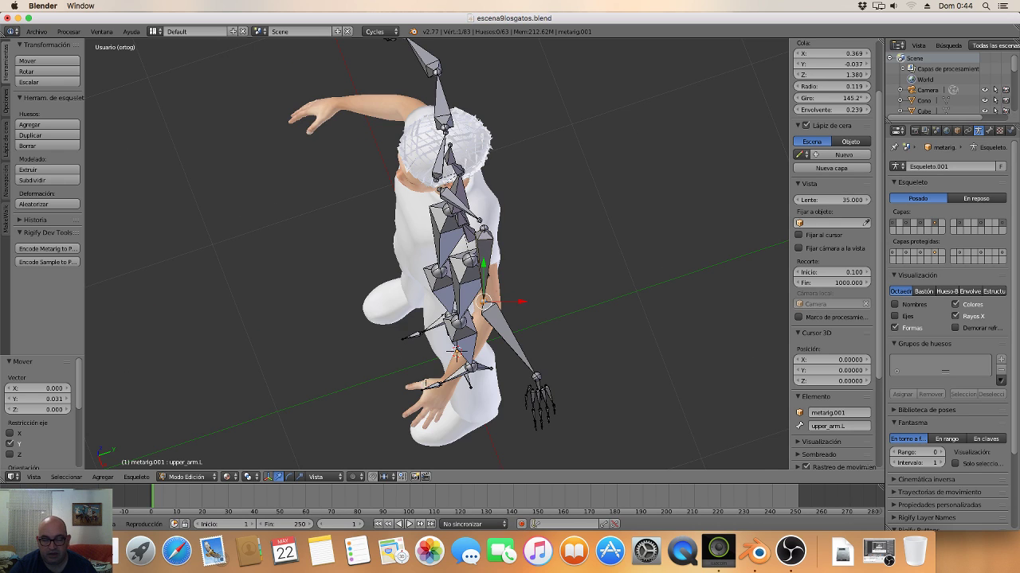
middle_drag(369, 373, 503, 324)
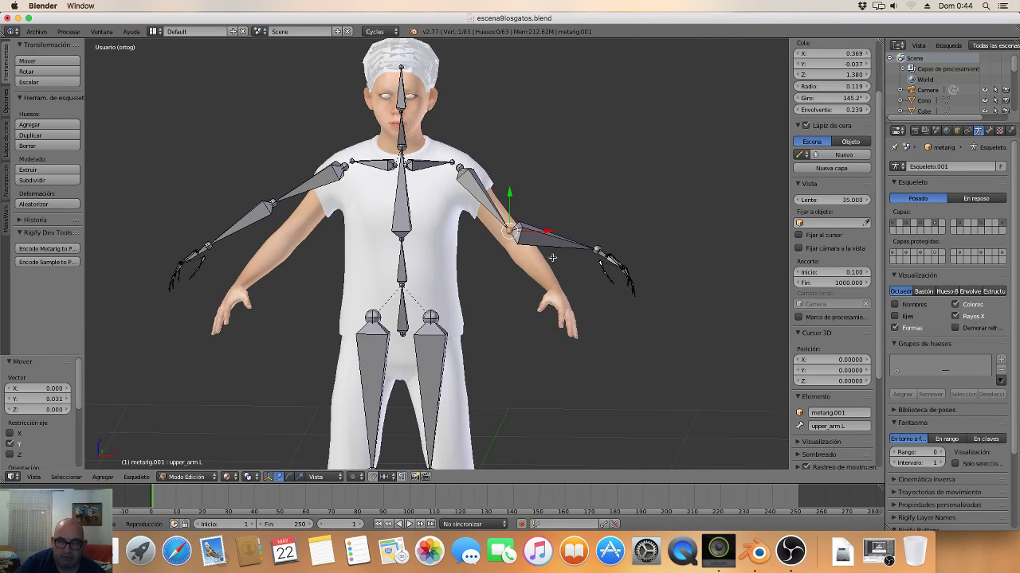
scroll(516, 210, up, 3)
middle_drag(526, 216, 498, 226)
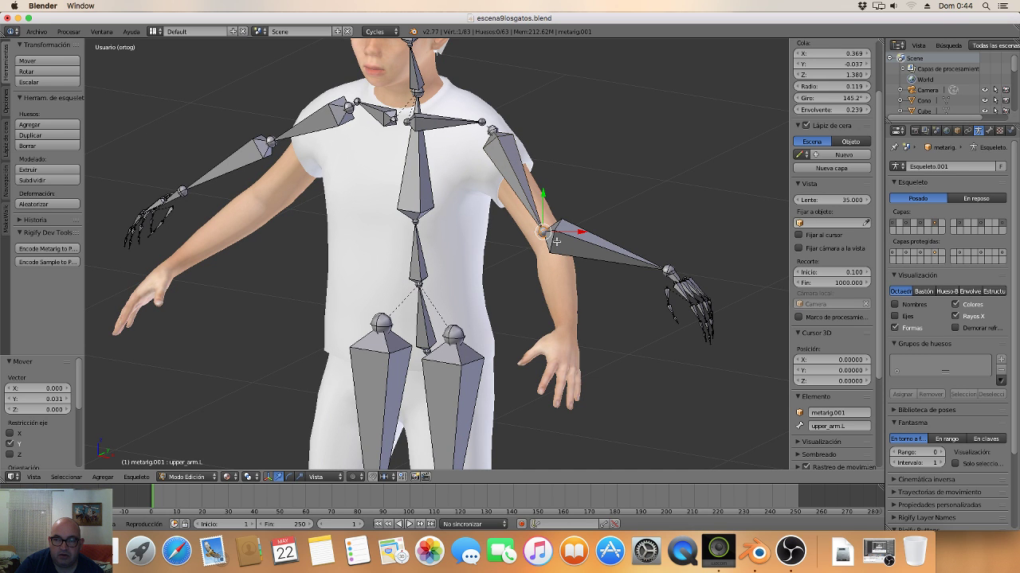
middle_drag(556, 240, 575, 213)
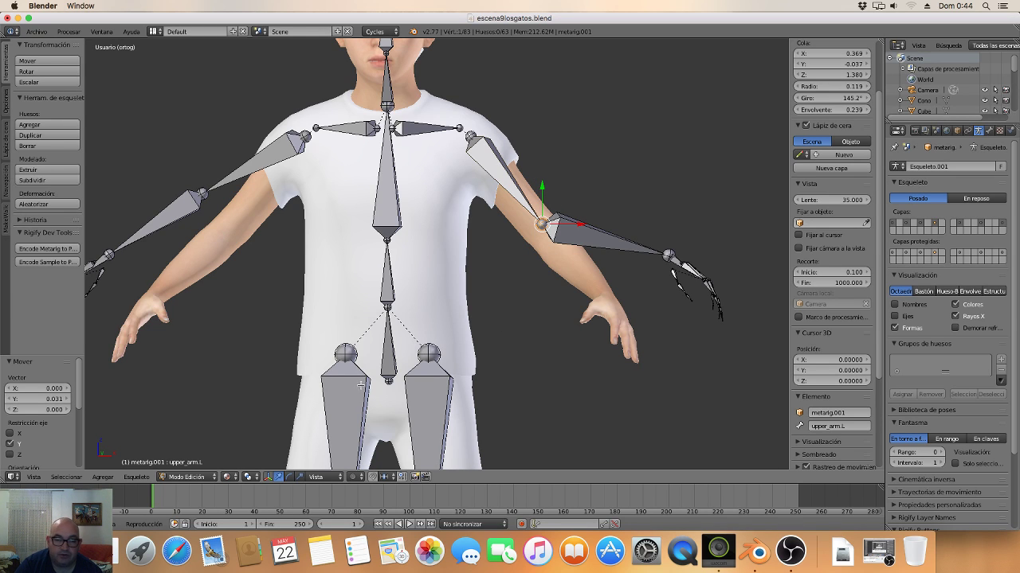
Switch to Local orientation and move upper_arm.L 0.010 along its local Y axis.
click(328, 477)
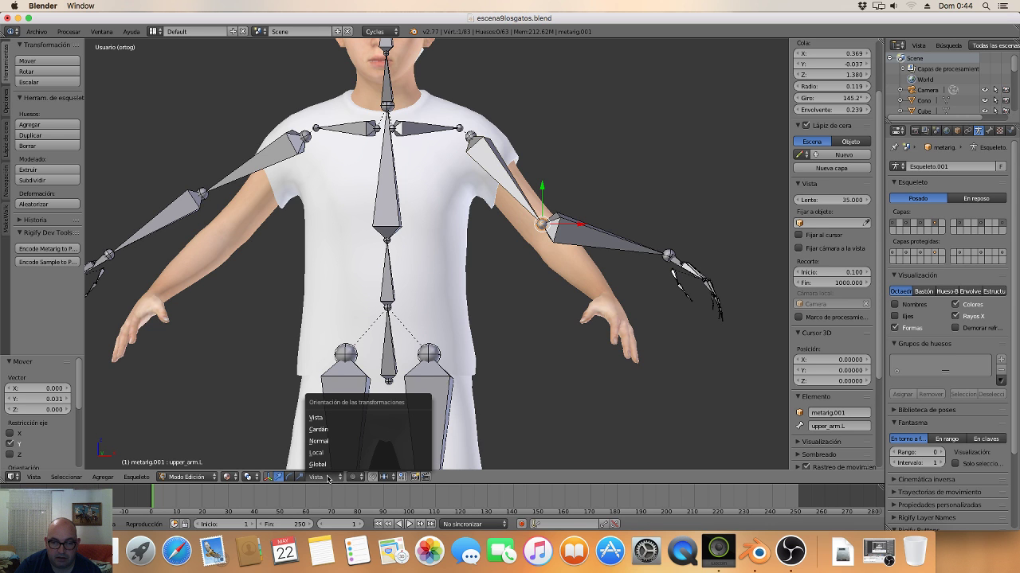
click(316, 453)
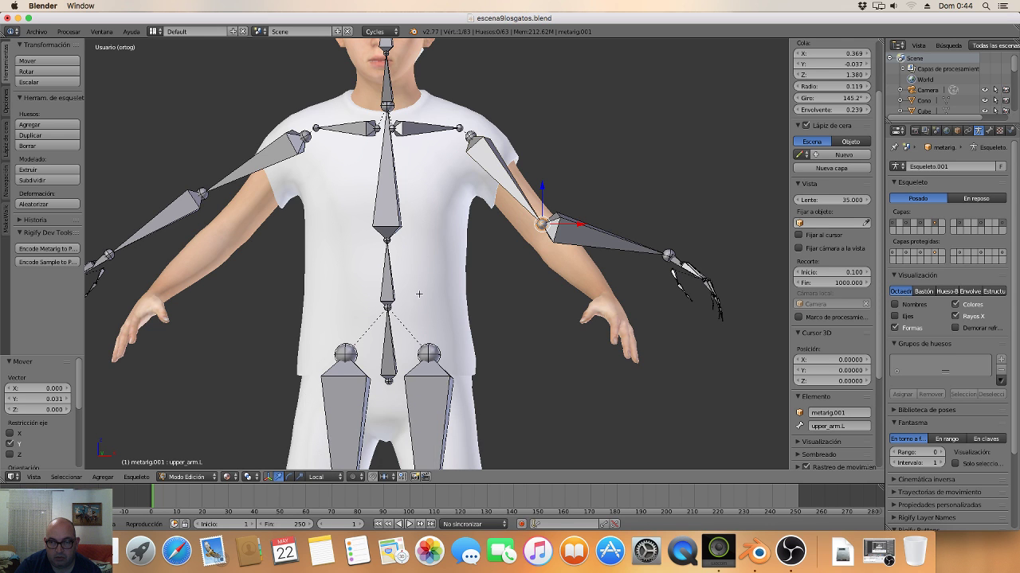
middle_drag(419, 295, 403, 339)
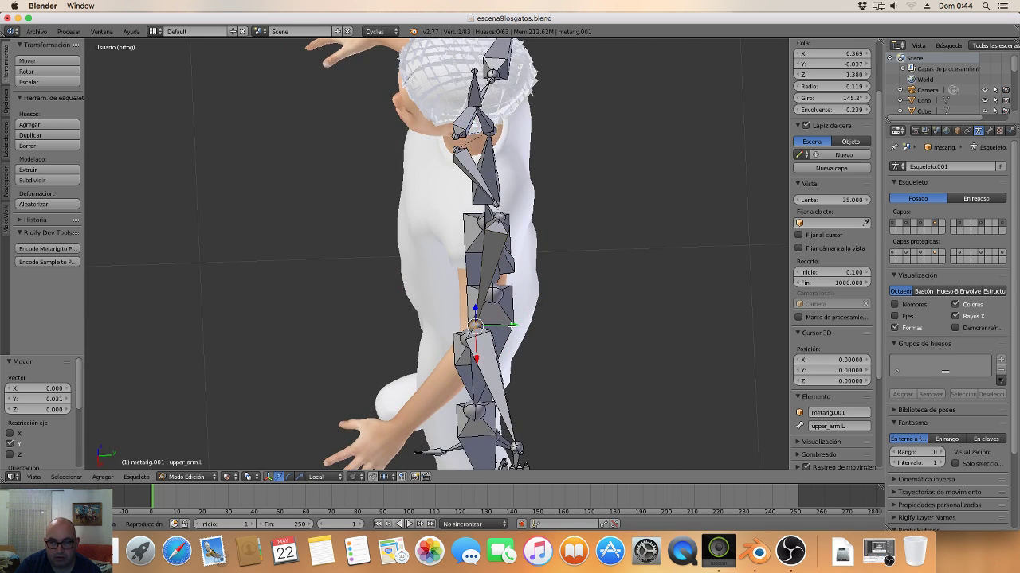
drag(510, 325, 513, 327)
click(512, 325)
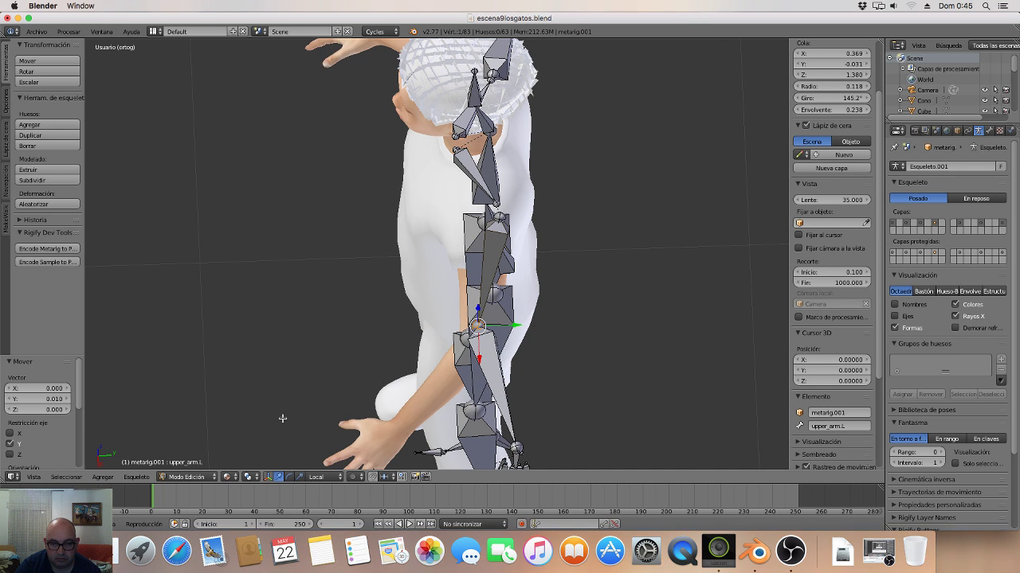
mouse_move(352, 389)
middle_down()
mouse_move(410, 319)
mouse_move(470, 314)
mouse_move(396, 223)
middle_up()
scroll(483, 314, down, 3)
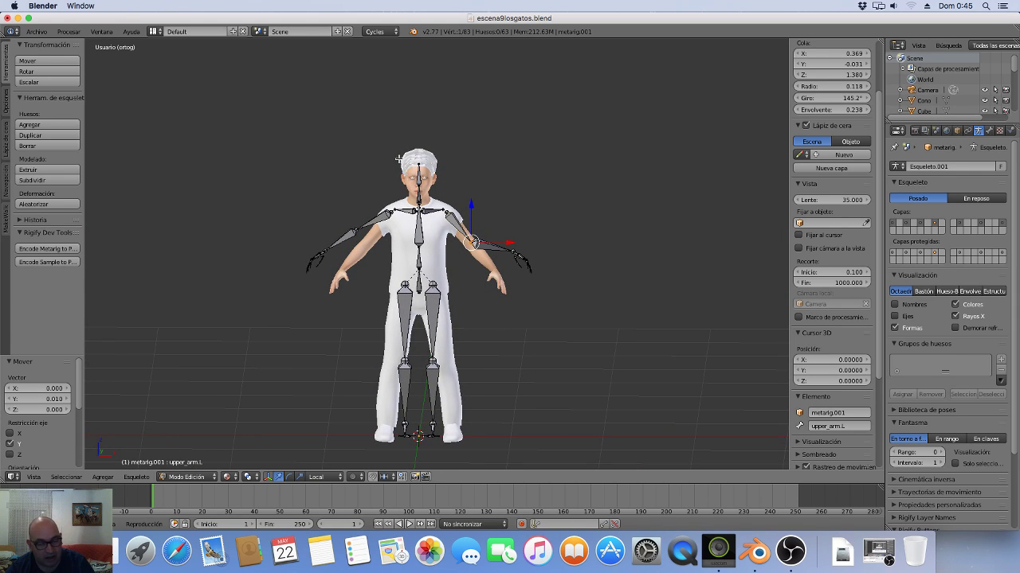
scroll(418, 197, up, 3)
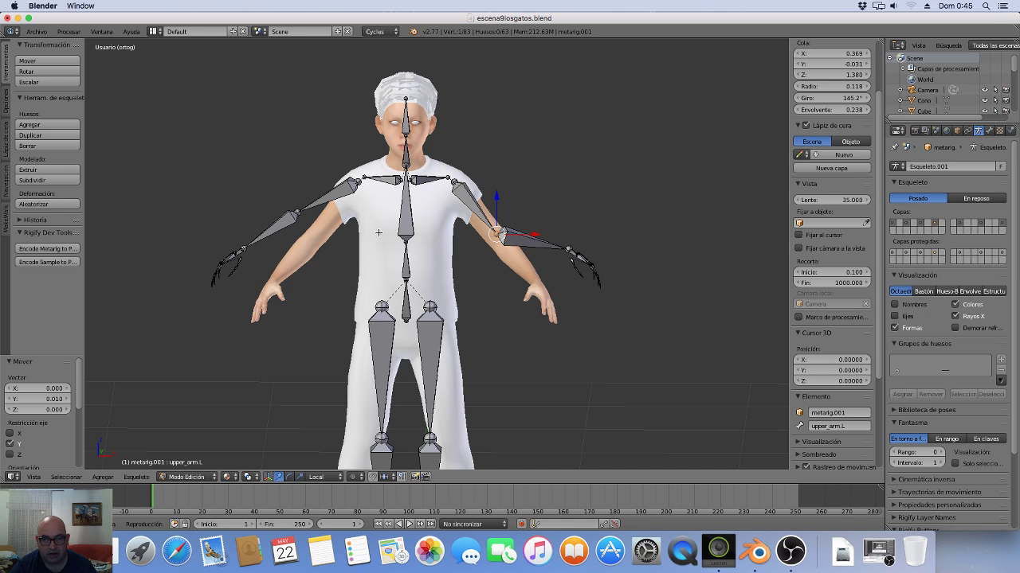
Return metarig.001 to Object Mode and select all objects, the yo_10 boy and the rig.
click(200, 477)
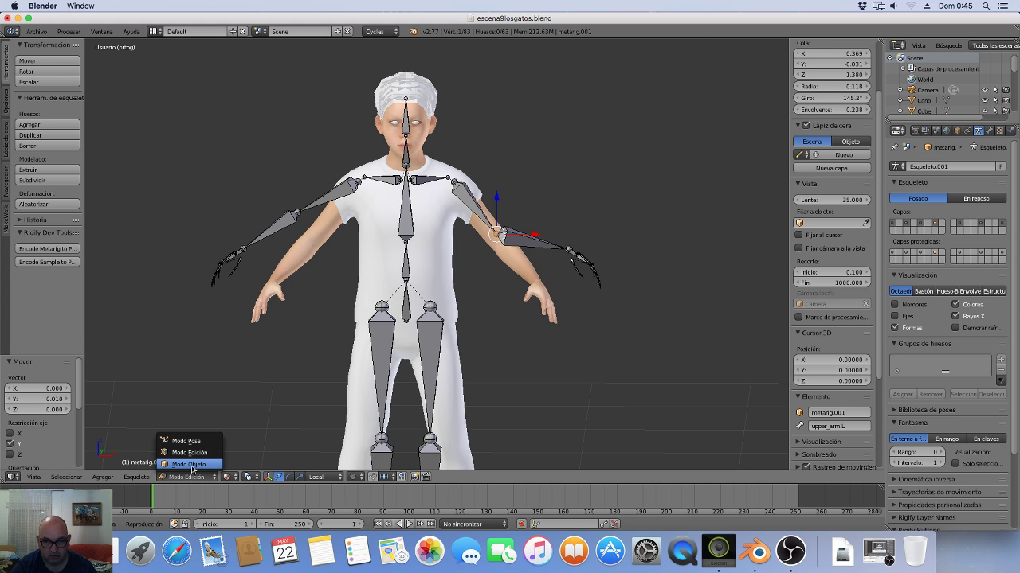
click(191, 465)
key(a)
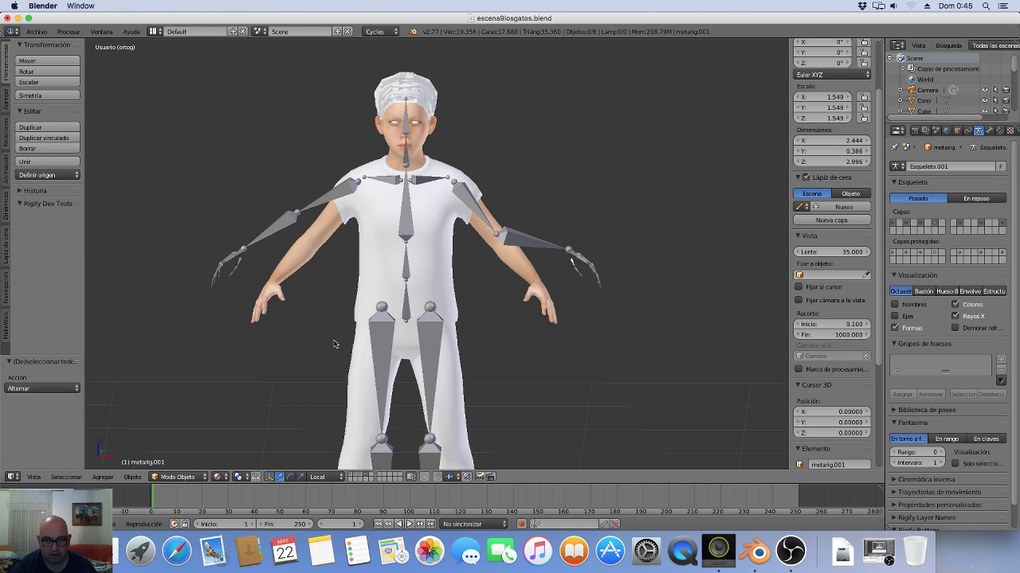
scroll(335, 344, down, 5)
scroll(334, 345, down, 4)
scroll(335, 348, up, 5)
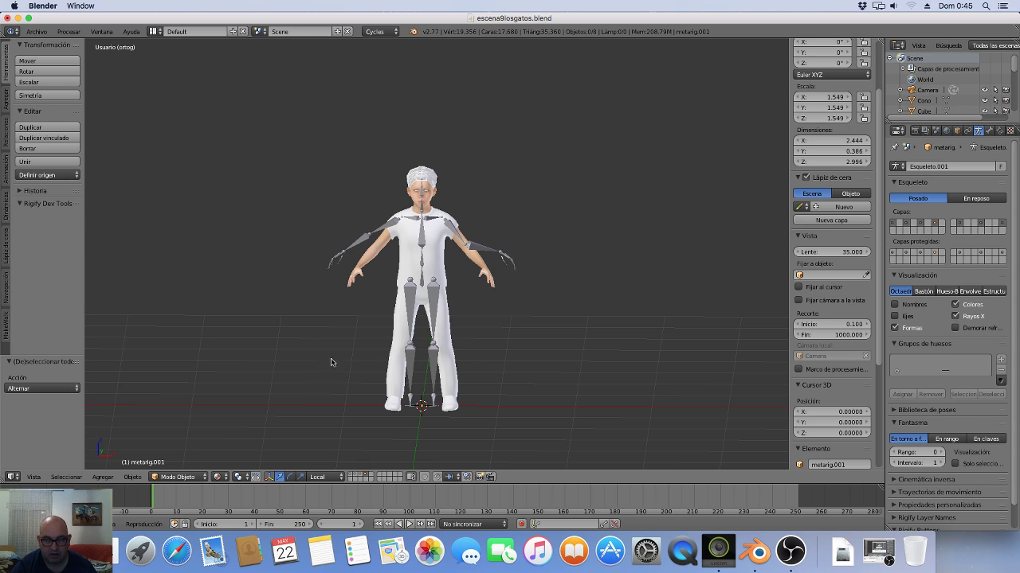
key(a)
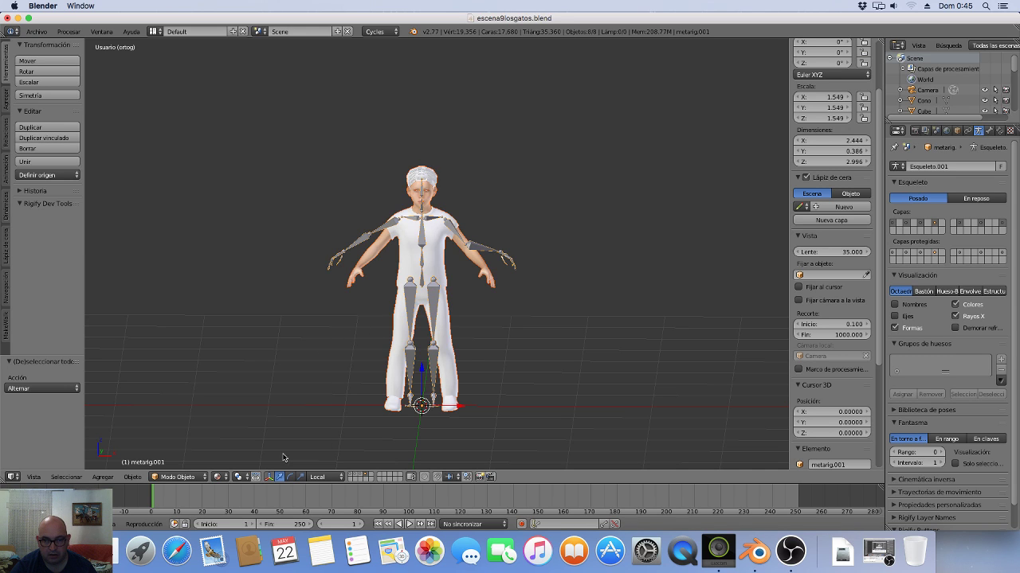
Switch the viewport shading to Wireframe.
click(219, 478)
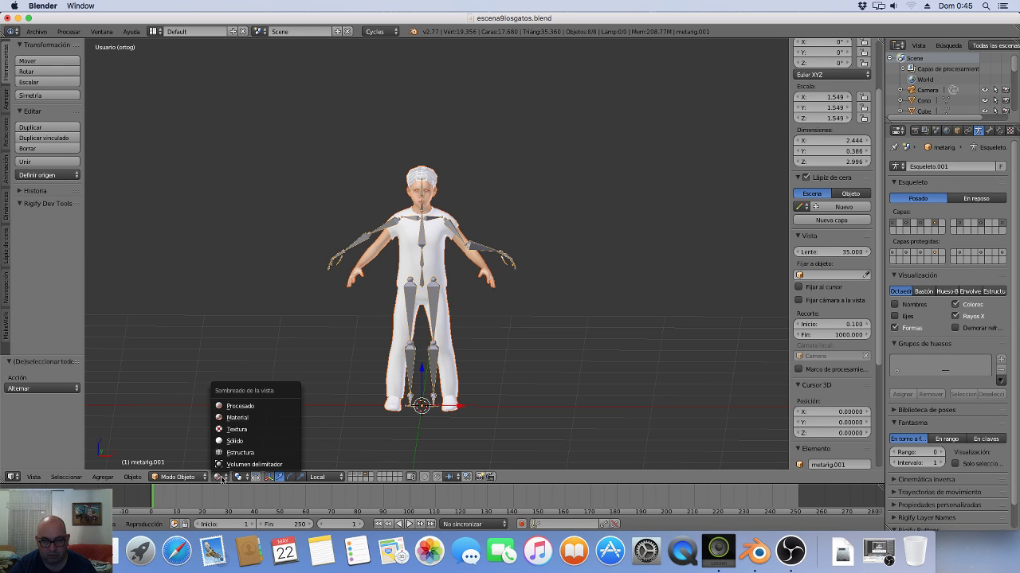
click(229, 453)
scroll(369, 327, up, 4)
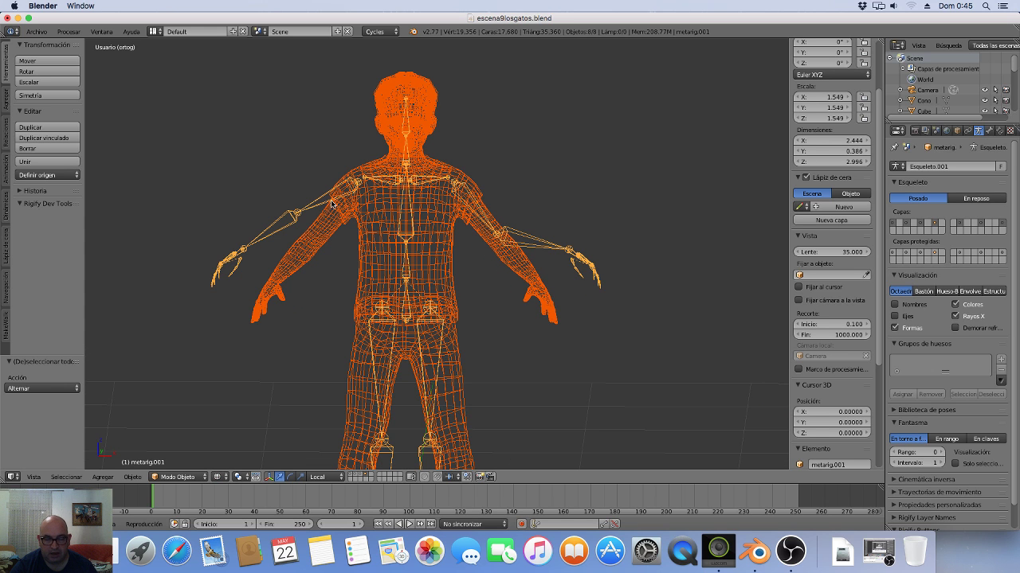
Reselect metarig.001 as the active object alongside the yo_10 boy and bring up the Ctrl+P parenting menu.
shift+right_click(295, 223)
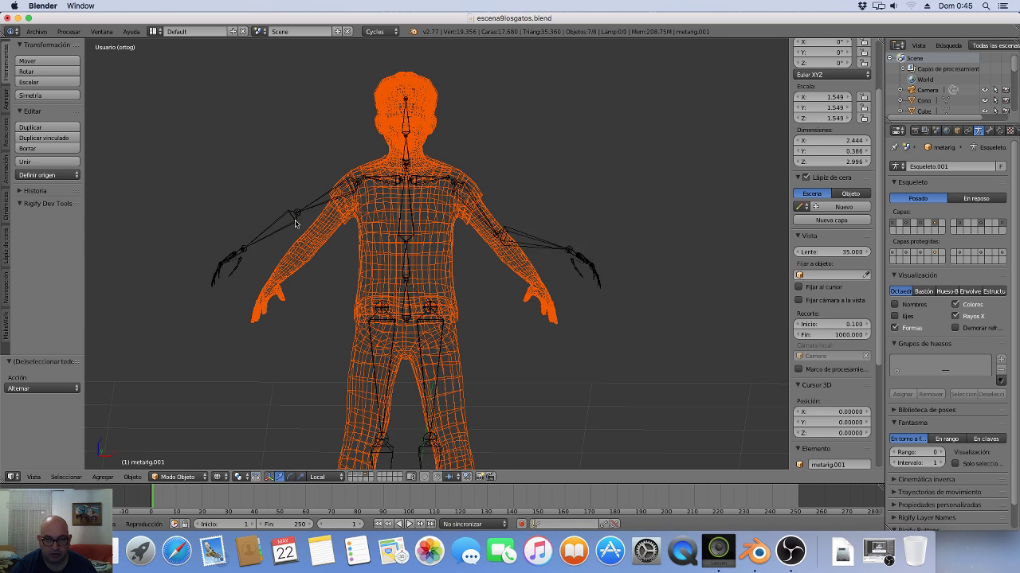
scroll(425, 281, up, 3)
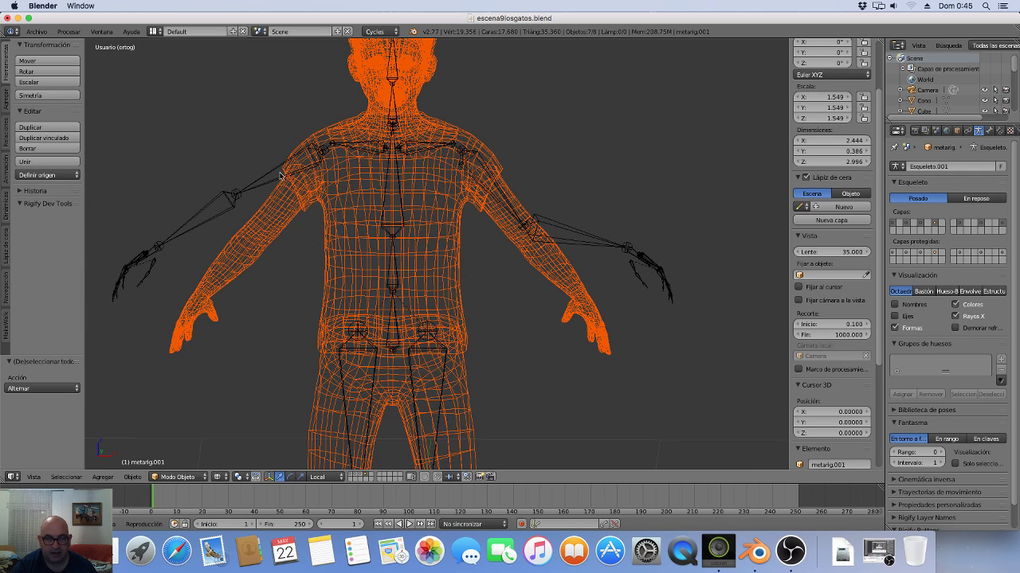
scroll(568, 251, up, 3)
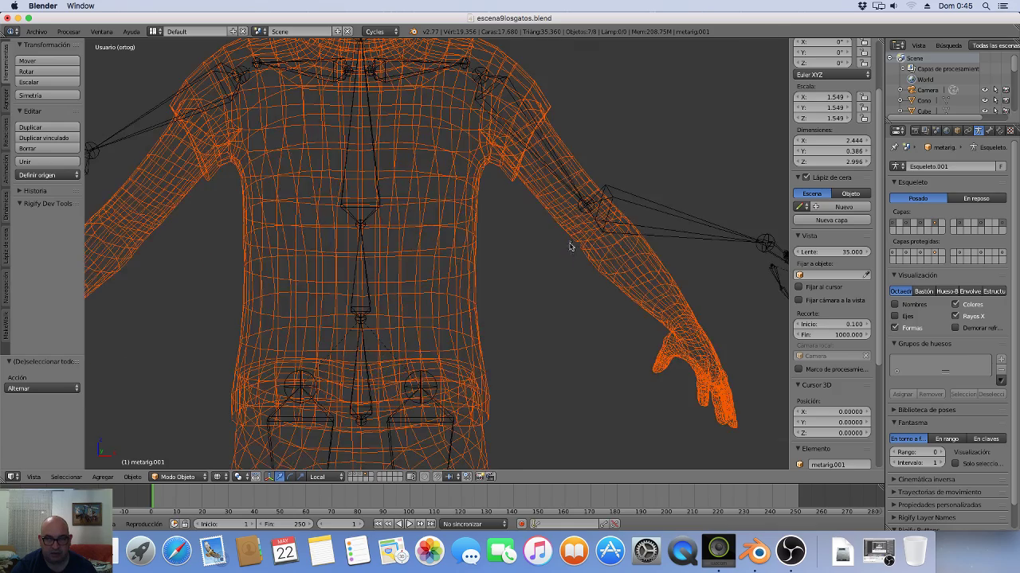
middle_drag(646, 222, 655, 229)
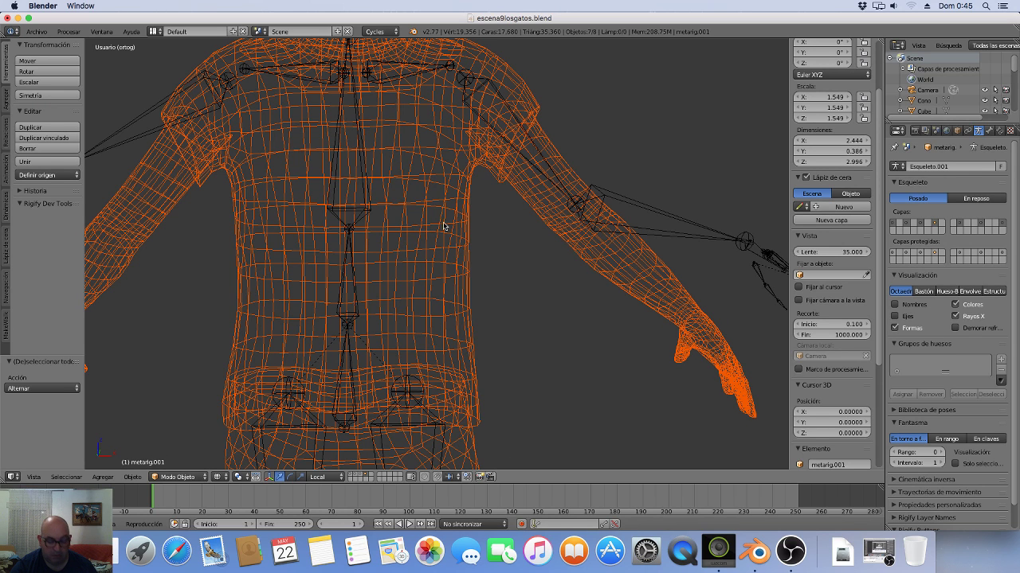
shift+right_click(360, 220)
key(ctrl+p)
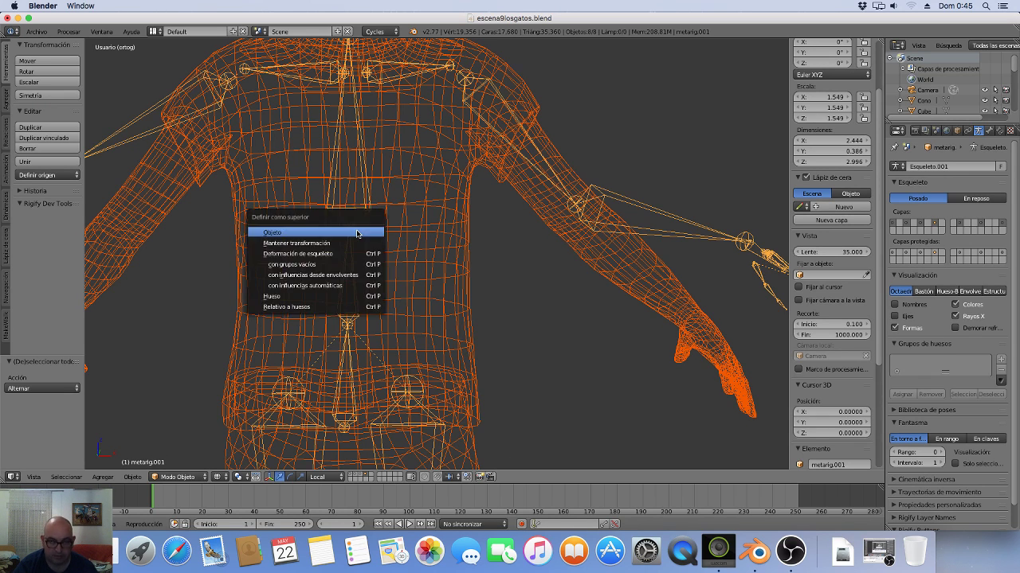
Parent the yo_10 boy to metarig.001 via Armature Deform With Automatic Weights, then inspect it.
click(300, 286)
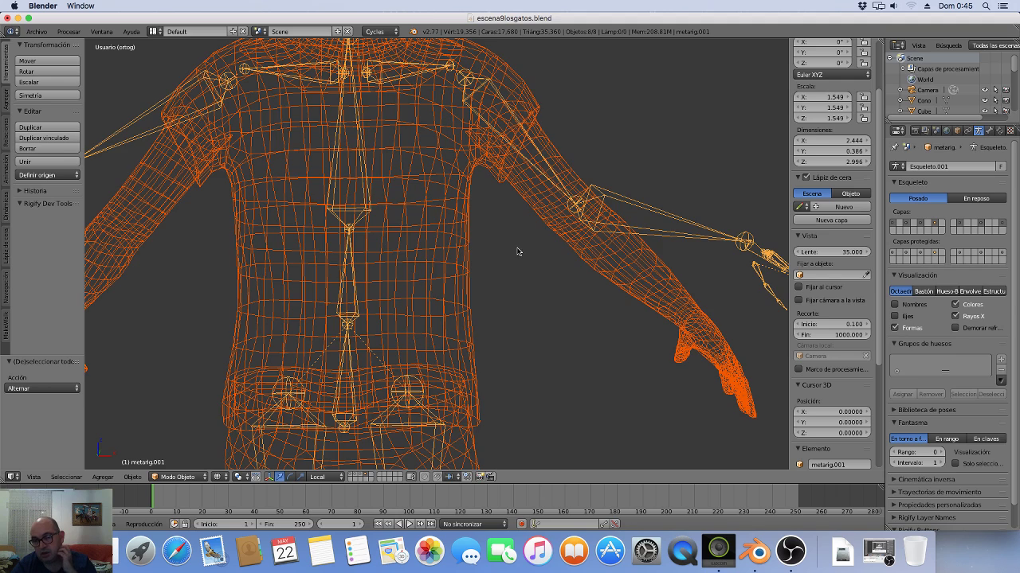
scroll(516, 252, down, 3)
scroll(502, 243, down, 1)
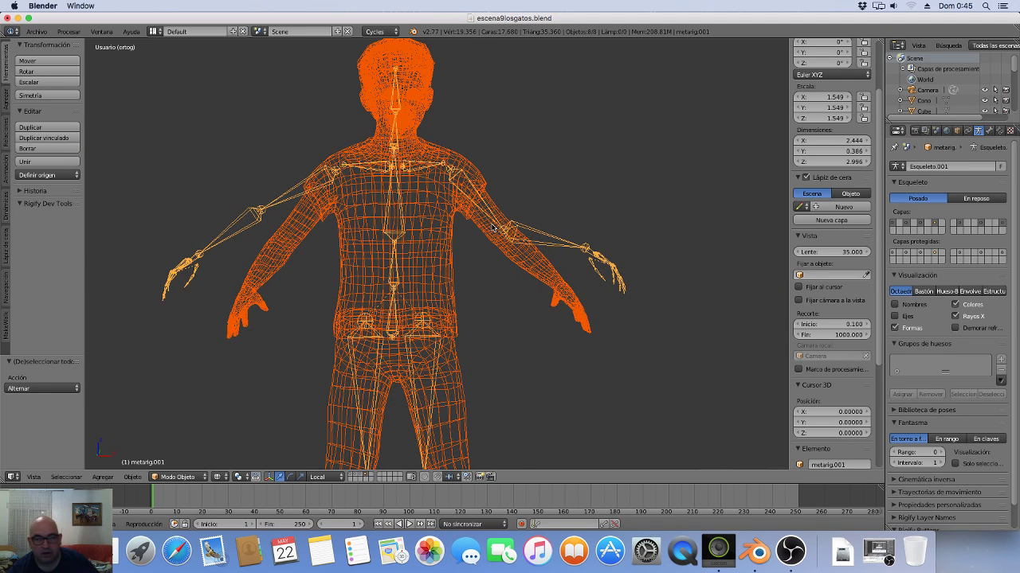
middle_drag(495, 239, 389, 239)
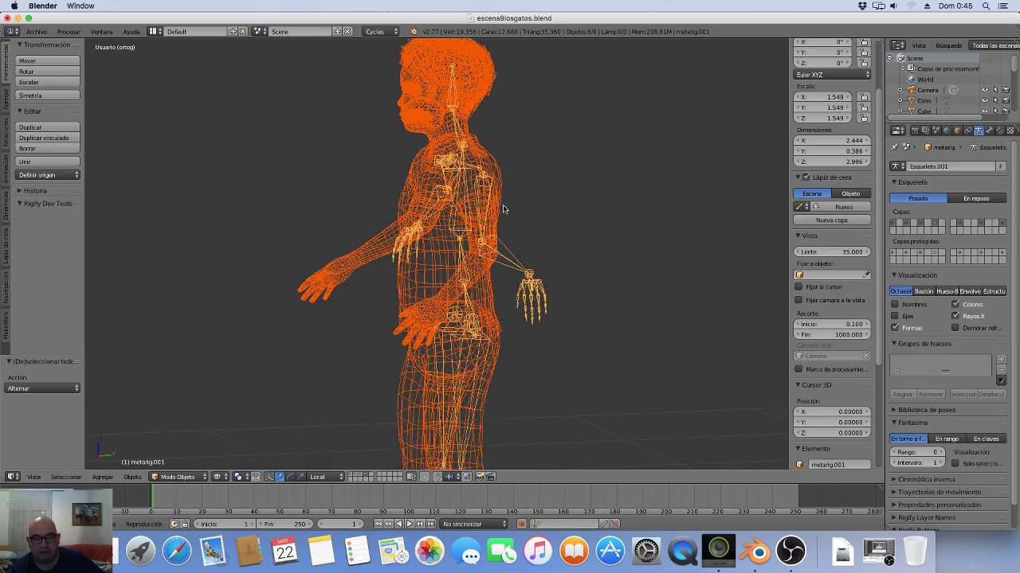
mouse_move(484, 153)
middle_down()
mouse_move(576, 196)
mouse_move(528, 220)
middle_up()
scroll(528, 213, down, 3)
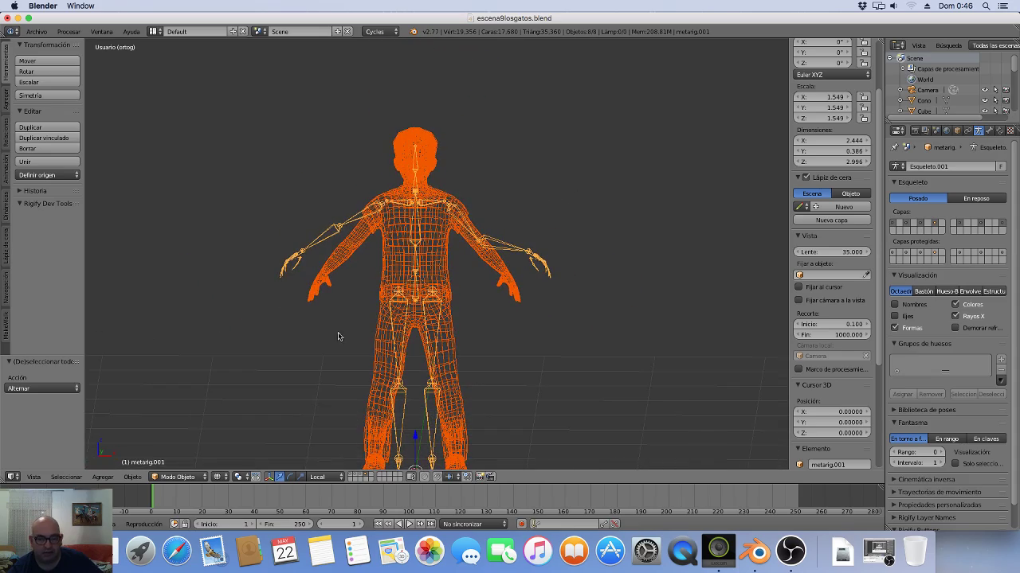
click(219, 477)
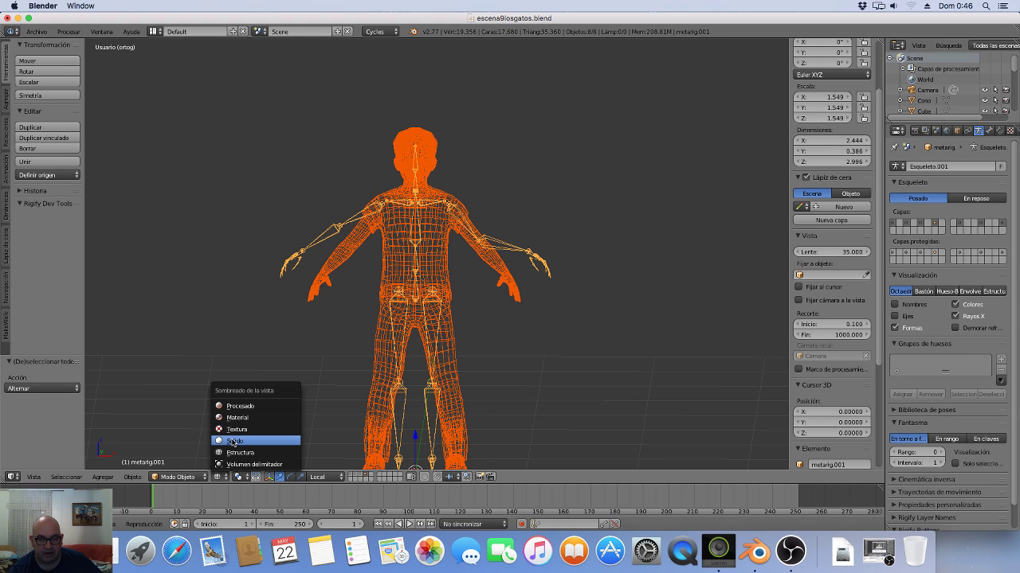
click(233, 418)
scroll(275, 330, up, 5)
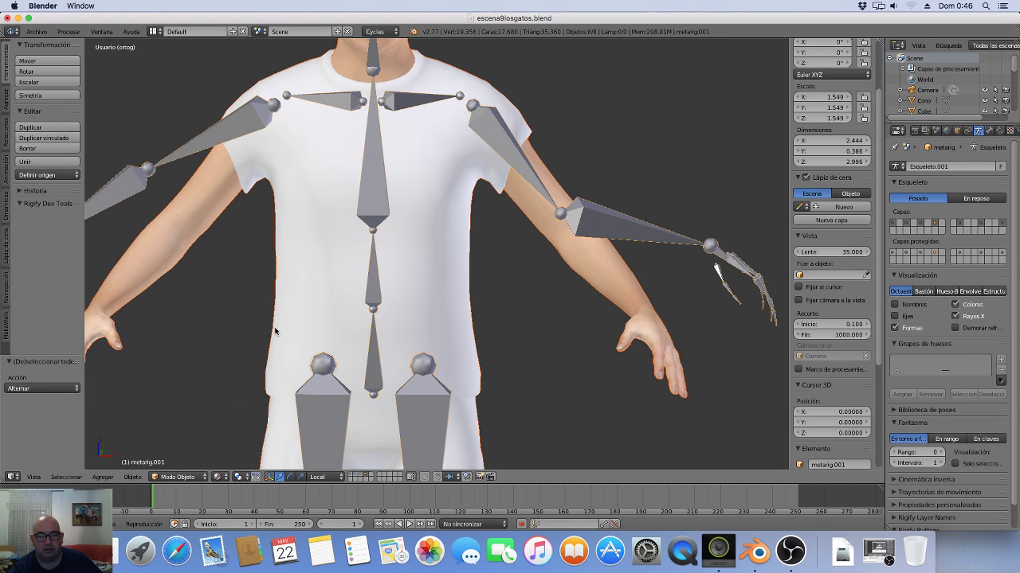
shift+scroll(314, 280, up, 5)
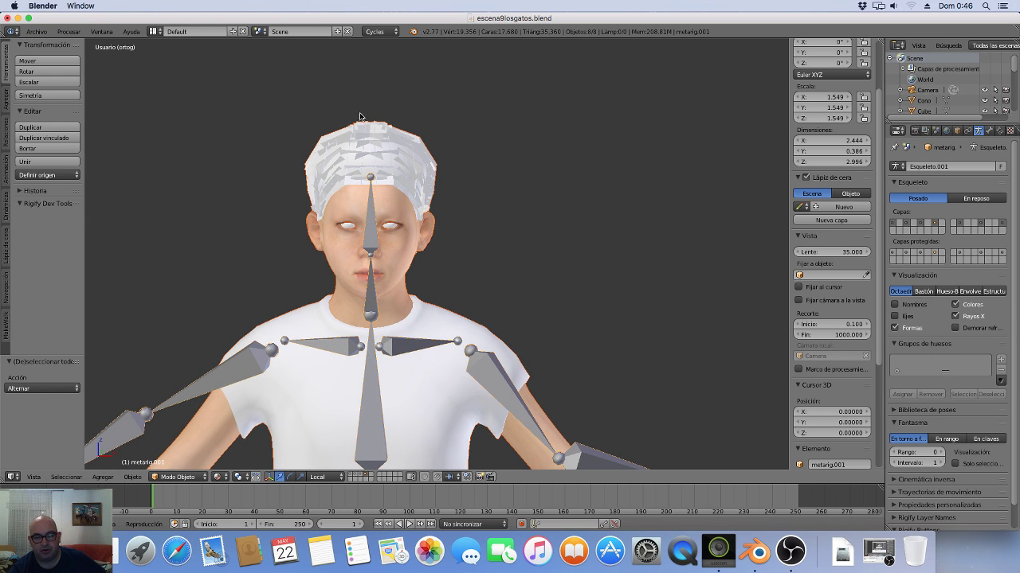
mouse_move(388, 233)
middle_down()
mouse_move(305, 239)
mouse_move(451, 243)
mouse_move(407, 217)
middle_up()
scroll(451, 243, down, 3)
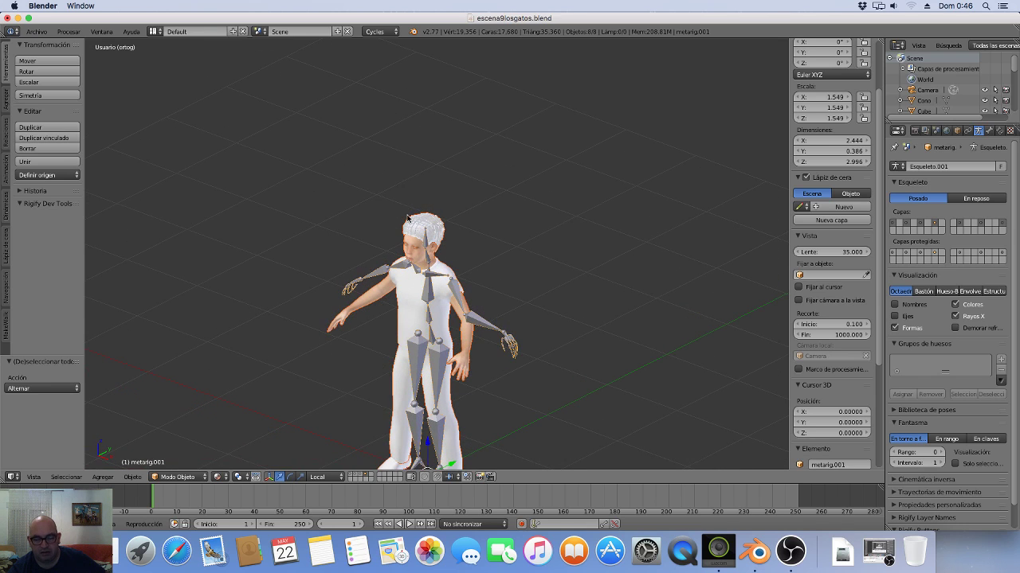
Switch to the hermana_16 girl's layer, zoom onto her face, and select the oris04_R mouth bone.
click(361, 476)
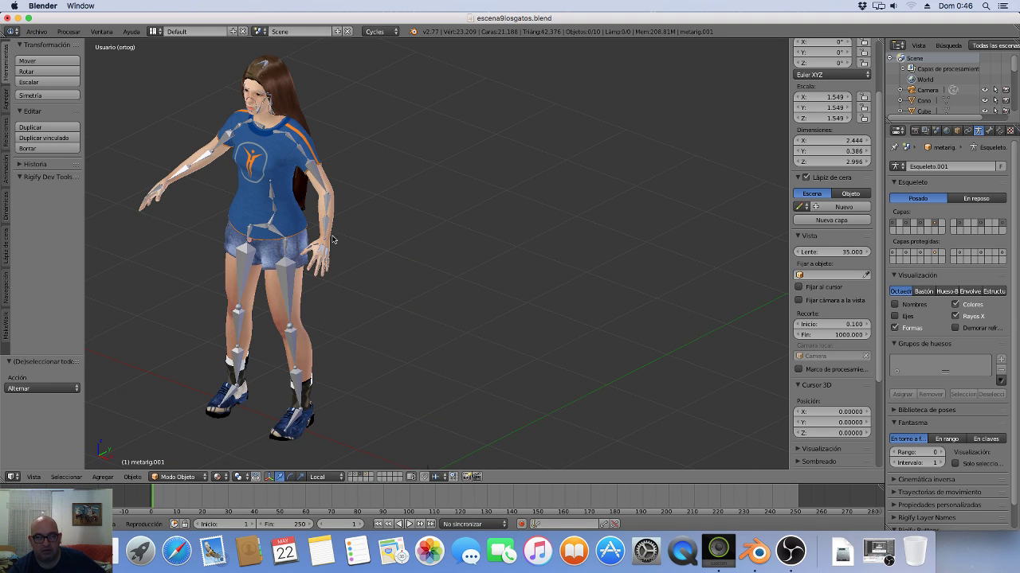
scroll(332, 239, up, 5)
mouse_move(324, 273)
shift+middle_down()
mouse_move(532, 334)
mouse_move(414, 301)
mouse_move(458, 271)
mouse_move(420, 243)
mouse_move(474, 328)
mouse_move(330, 241)
mouse_move(385, 242)
mouse_move(235, 238)
shift+middle_up()
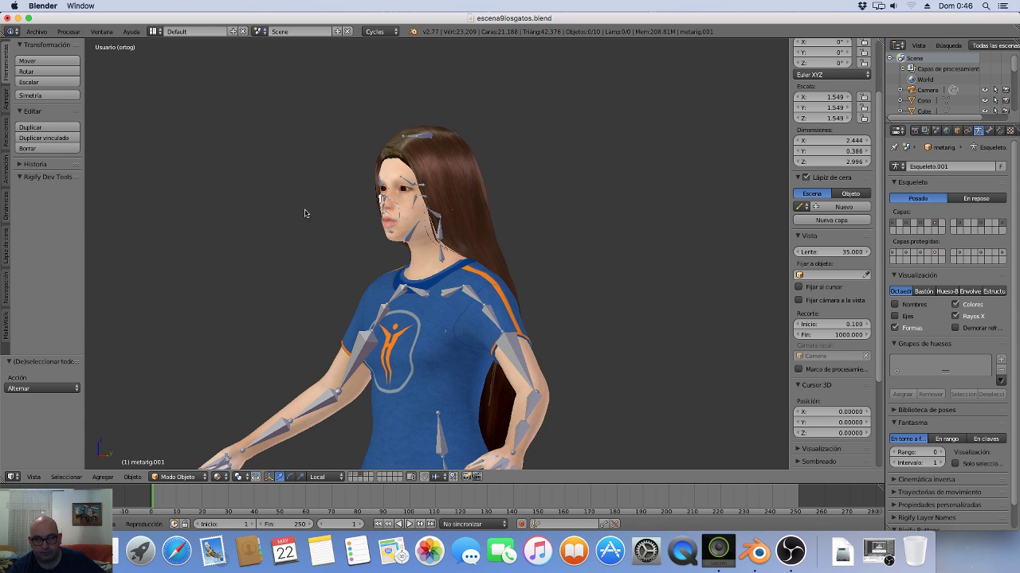
scroll(401, 228, up, 3)
mouse_move(401, 227)
middle_down()
mouse_move(435, 233)
mouse_move(398, 223)
mouse_move(414, 257)
middle_up()
scroll(435, 277, up, 5)
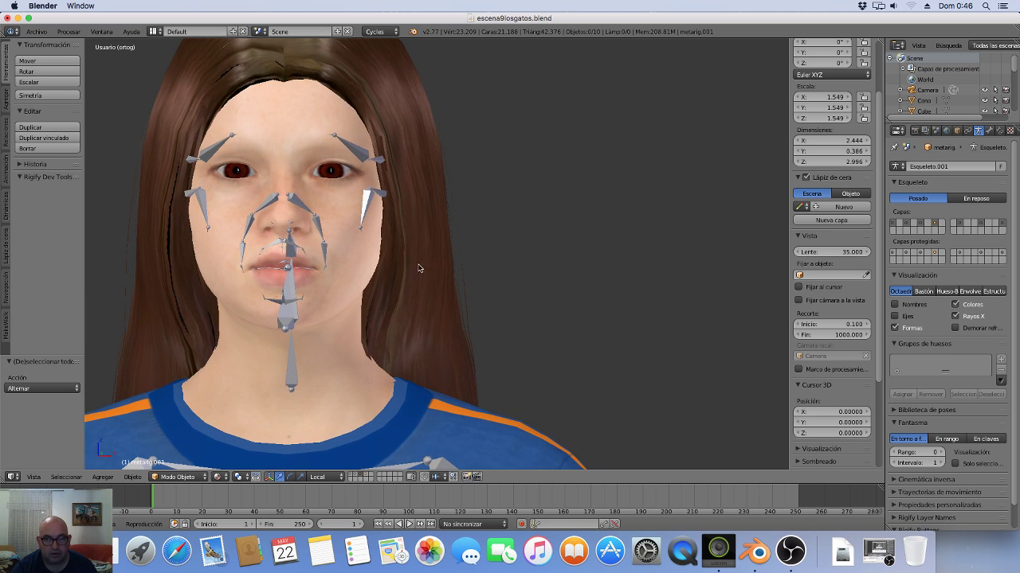
scroll(285, 276, up, 2)
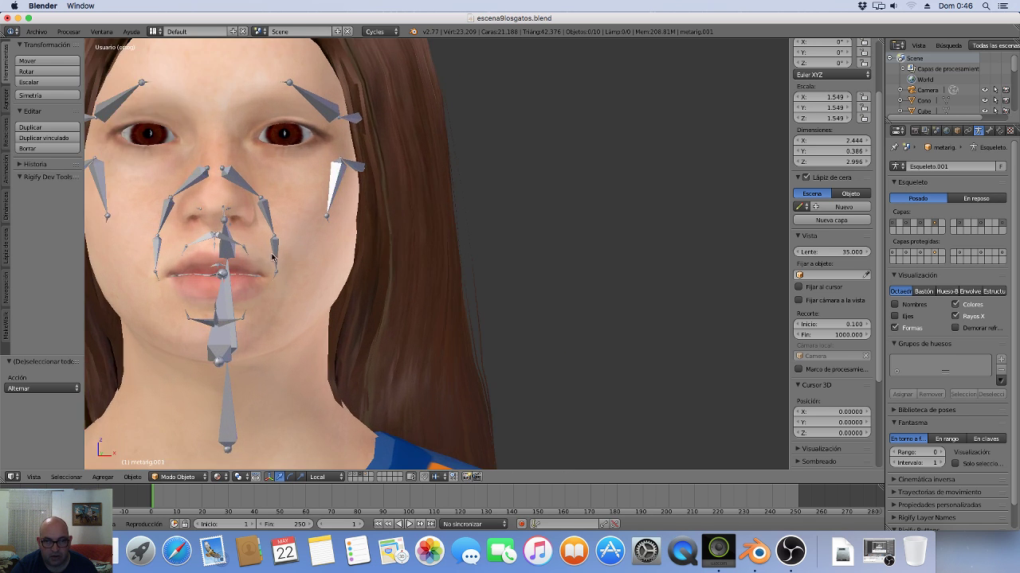
right_click(203, 245)
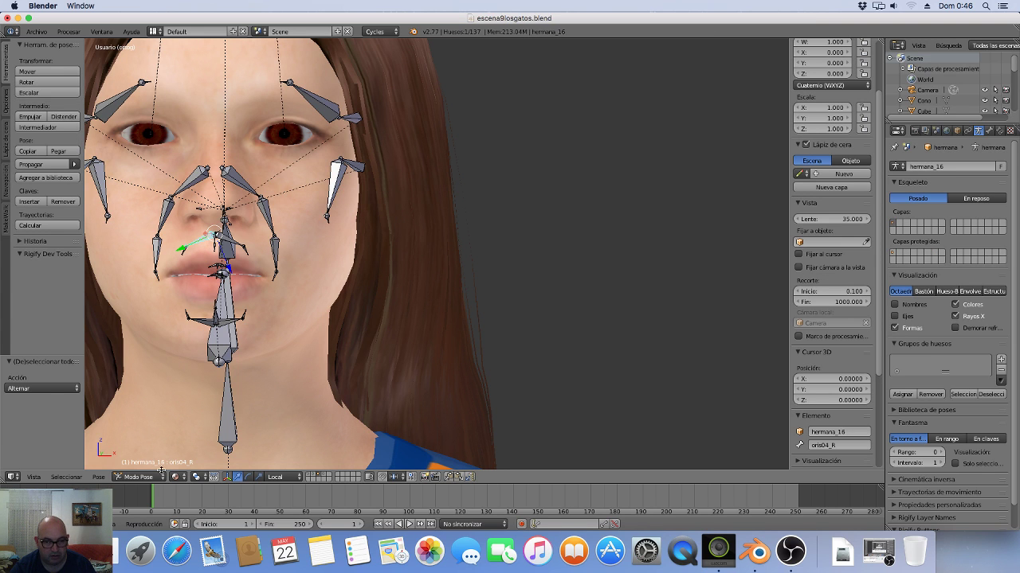
key(g)
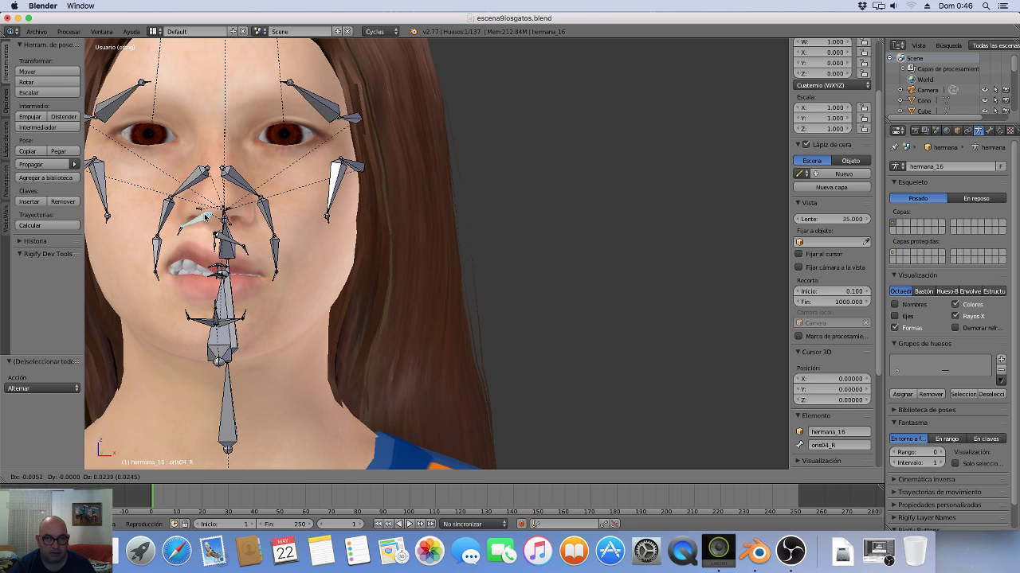
key(Escape)
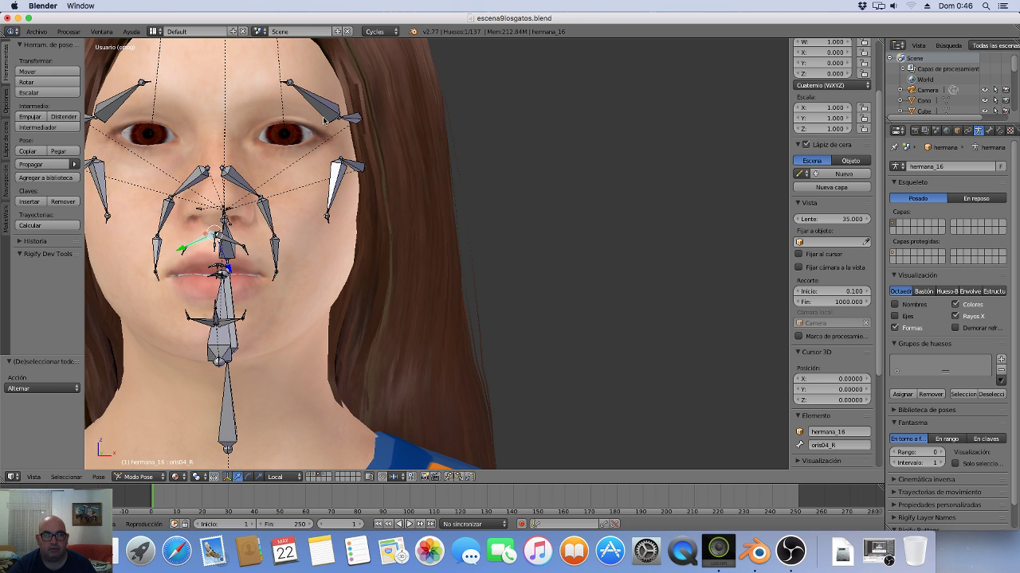
right_click(306, 94)
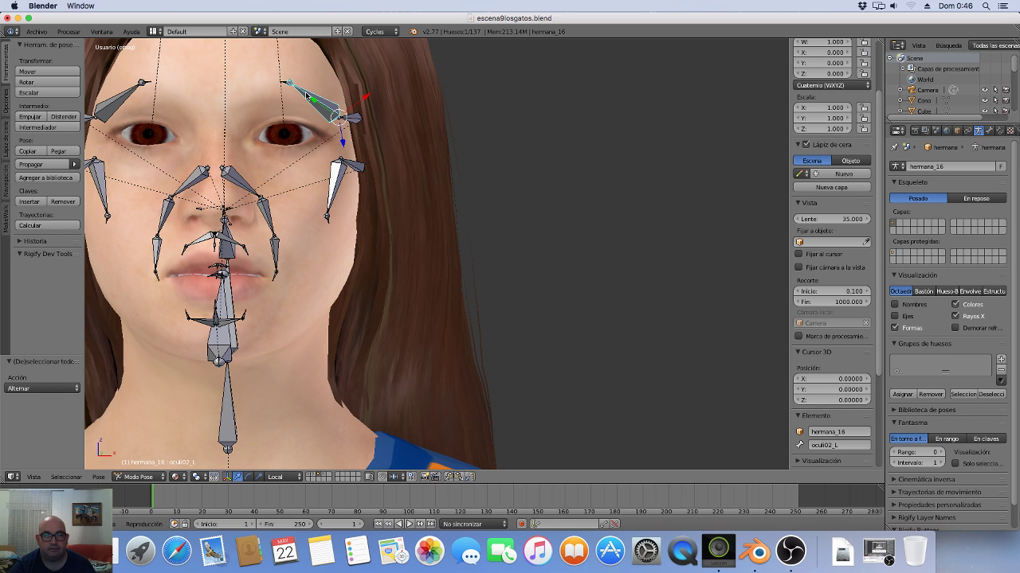
key(r)
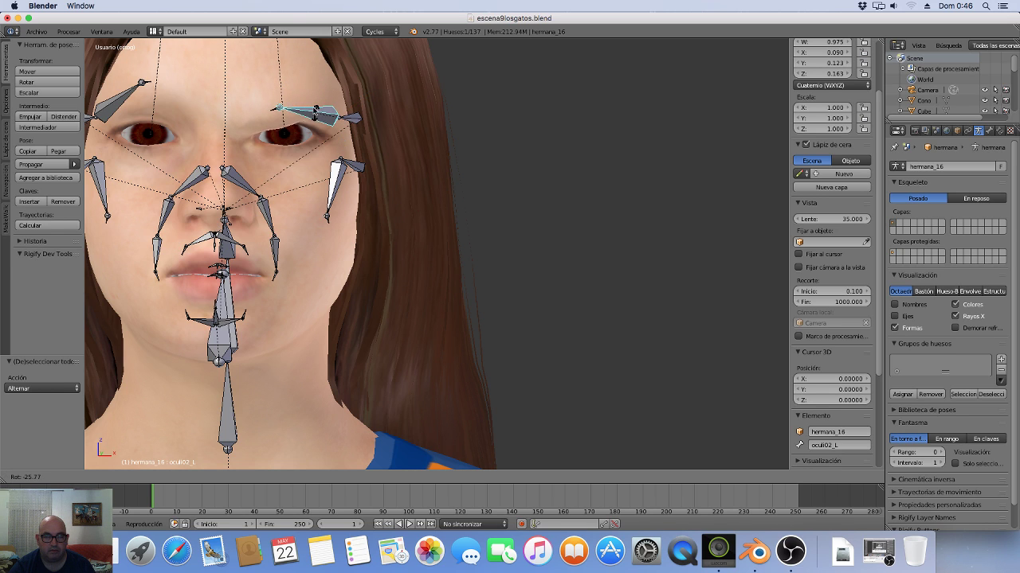
key(Escape)
right_click(337, 190)
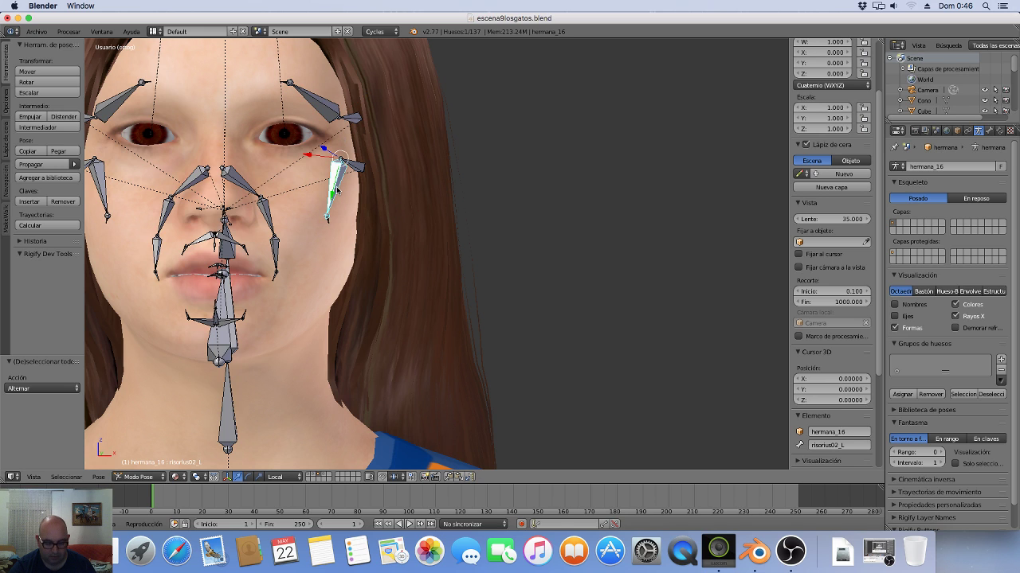
key(r)
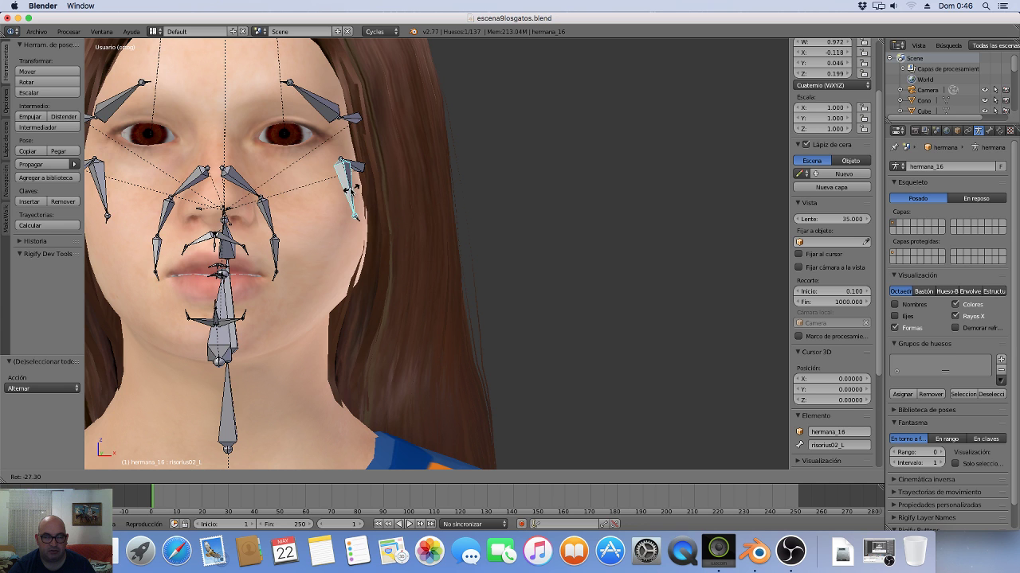
key(Escape)
scroll(349, 189, down, 3)
scroll(349, 189, down, 2)
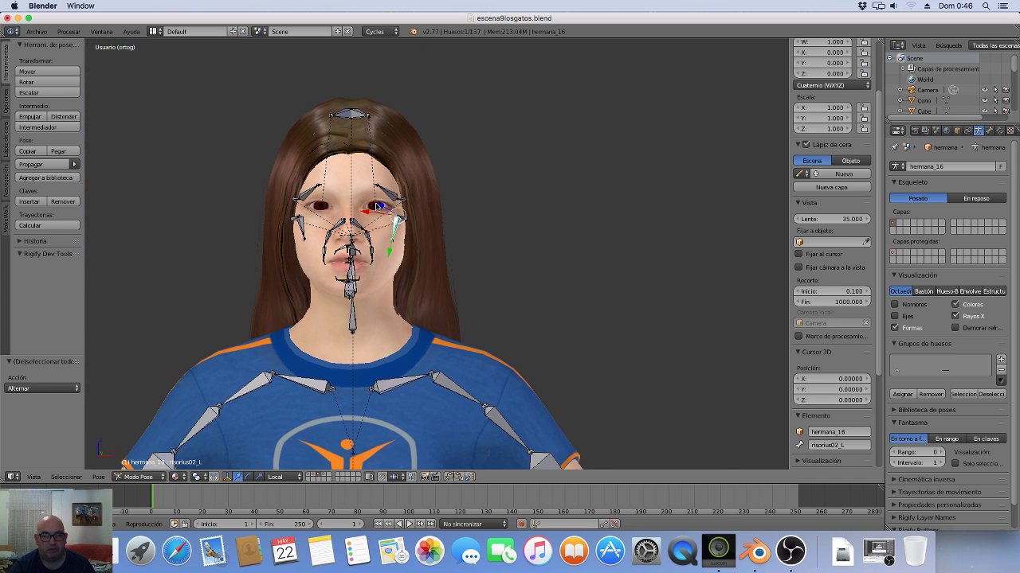
mouse_move(349, 189)
middle_down()
mouse_move(454, 208)
mouse_move(312, 221)
middle_up()
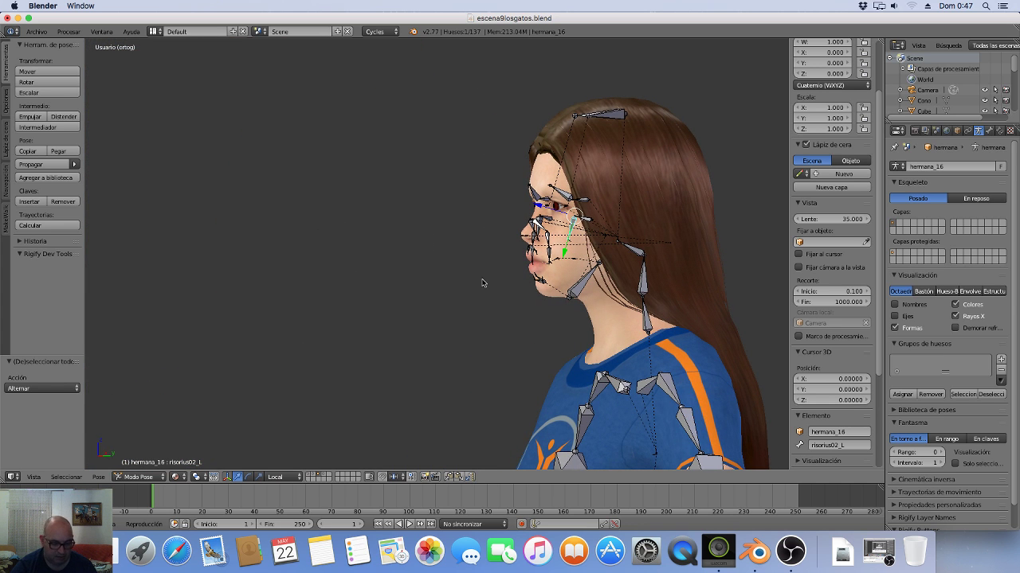
shift+middle_drag(427, 263, 325, 219)
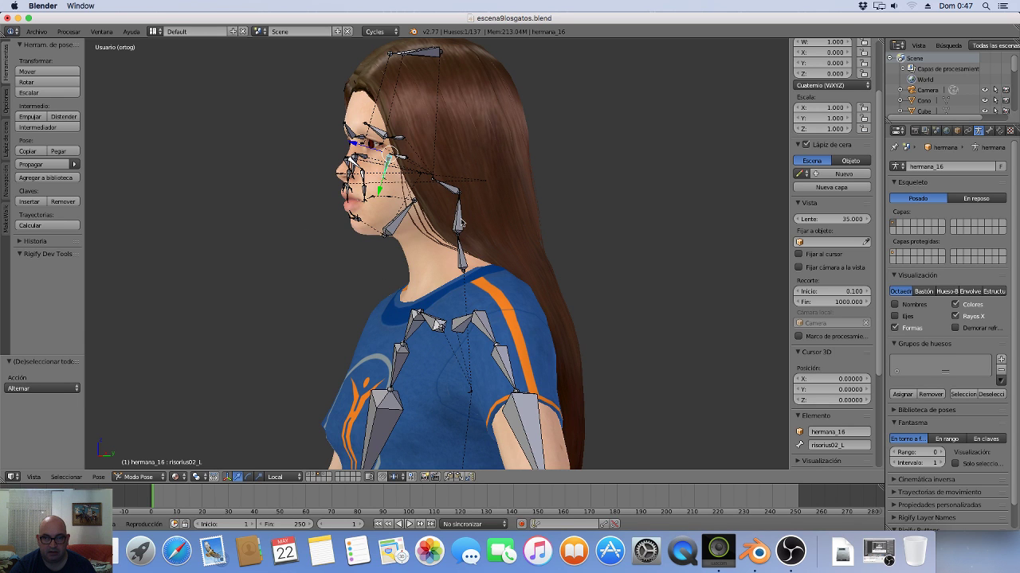
right_click(460, 222)
key(r)
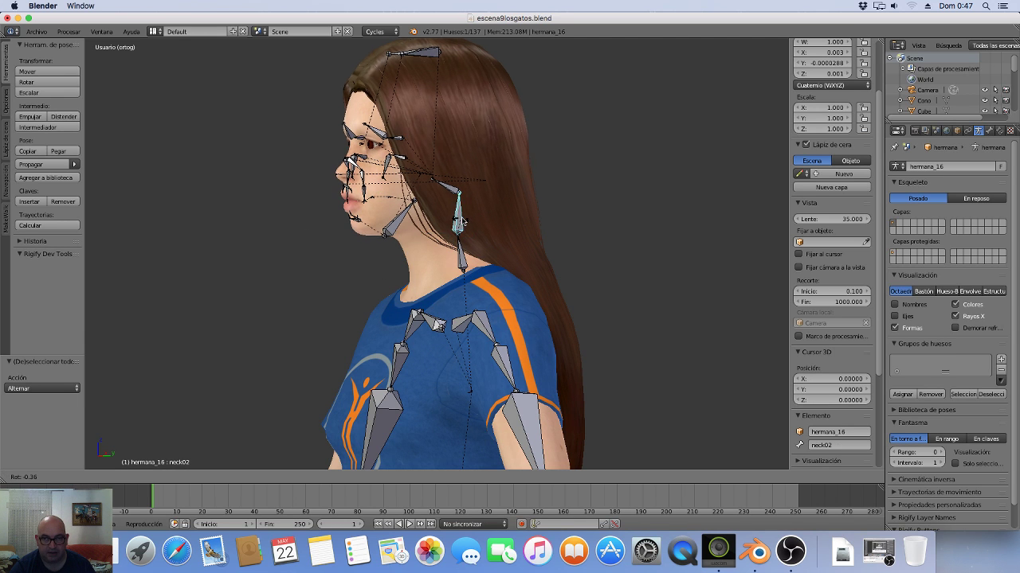
right_click(459, 221)
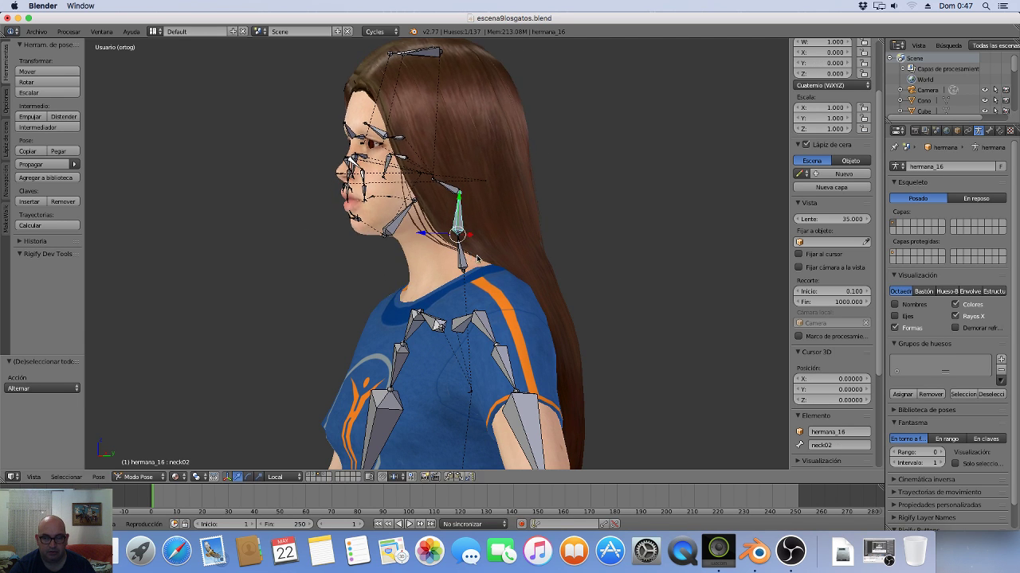
mouse_move(470, 254)
middle_down()
mouse_move(518, 256)
mouse_move(427, 267)
mouse_move(414, 207)
middle_up()
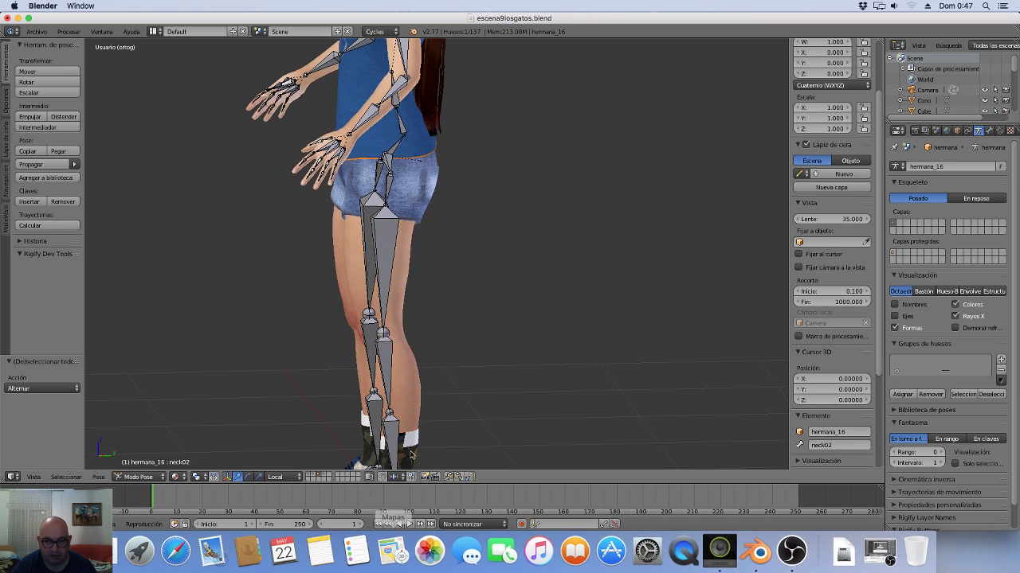
Test-rotate the foot_L and lowerleg02_L bones, cancelling each to keep the rest pose.
shift+middle_drag(393, 522, 370, 390)
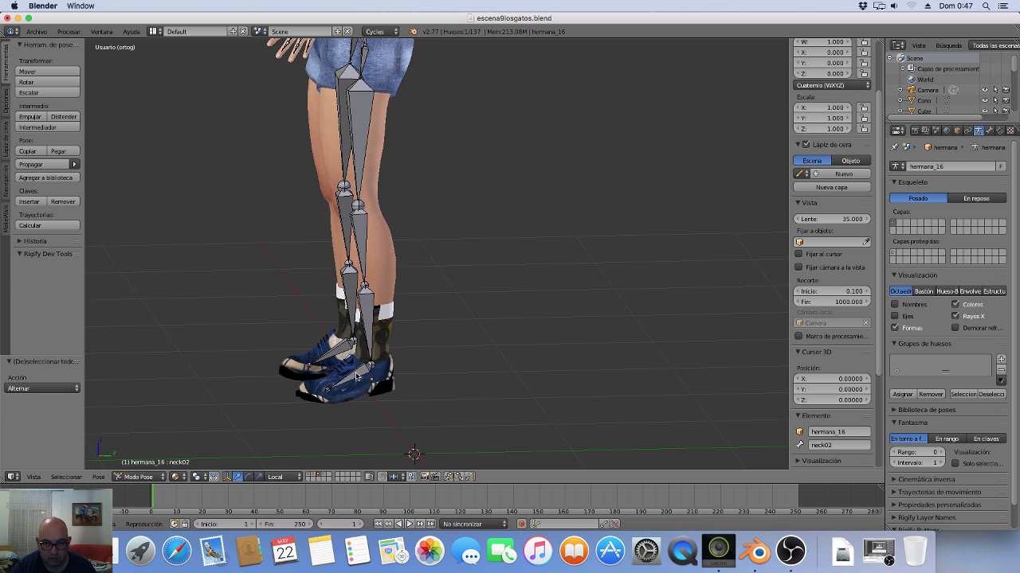
right_click(356, 376)
key(r)
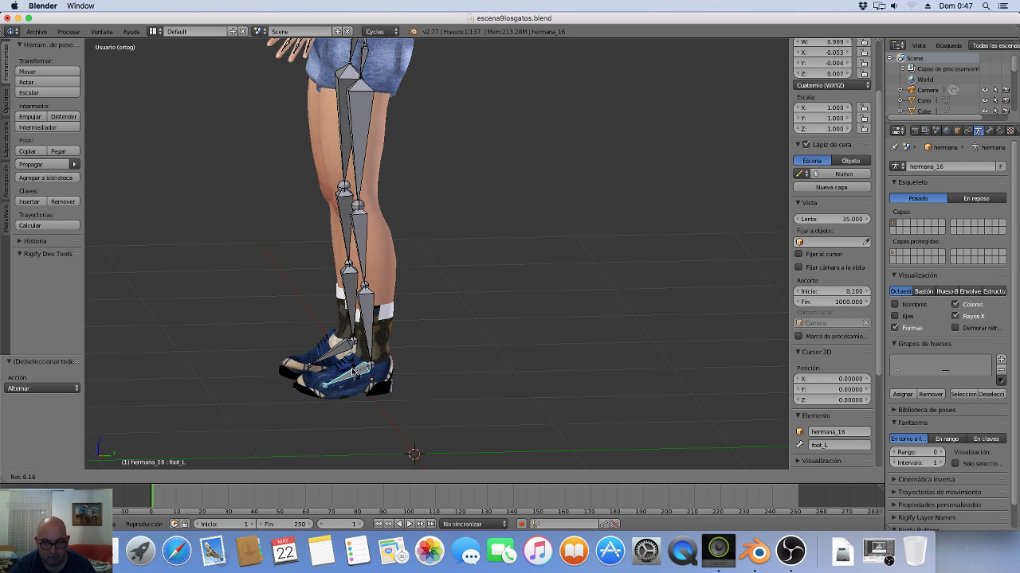
key(Escape)
right_click(369, 332)
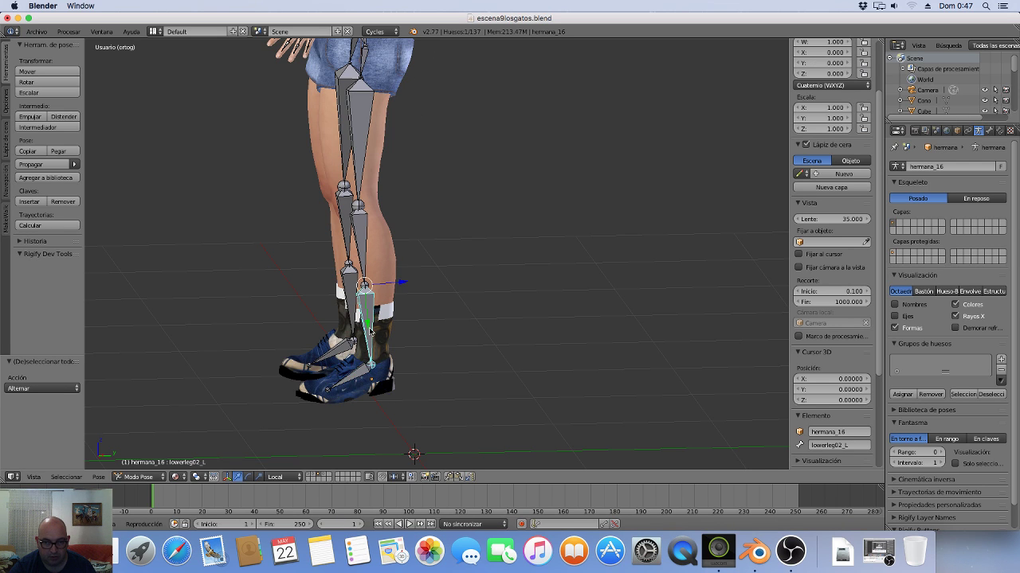
key(r)
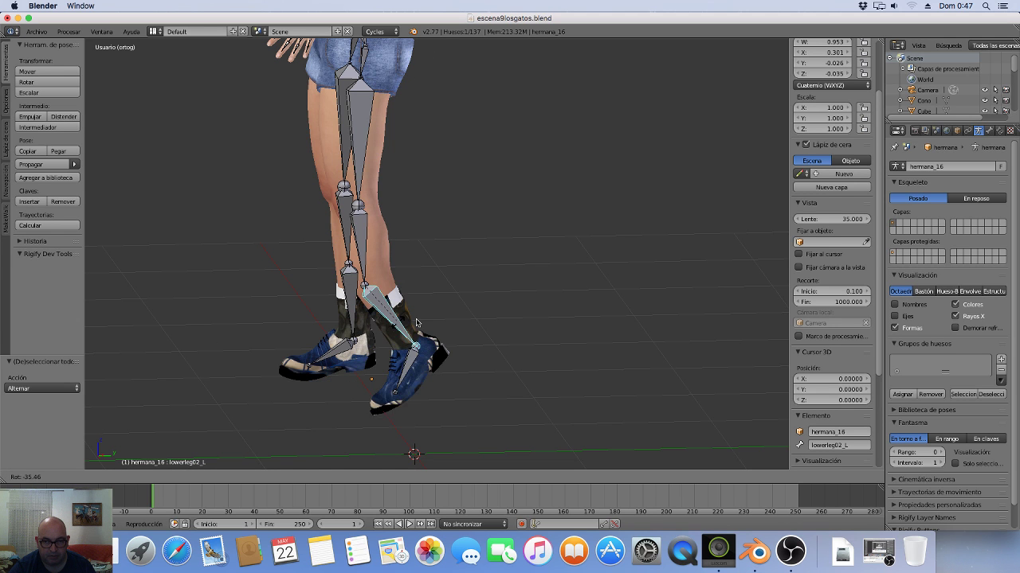
key(Escape)
Show the girl full-length in front view and bring the OBS window forward.
key(KP_1)
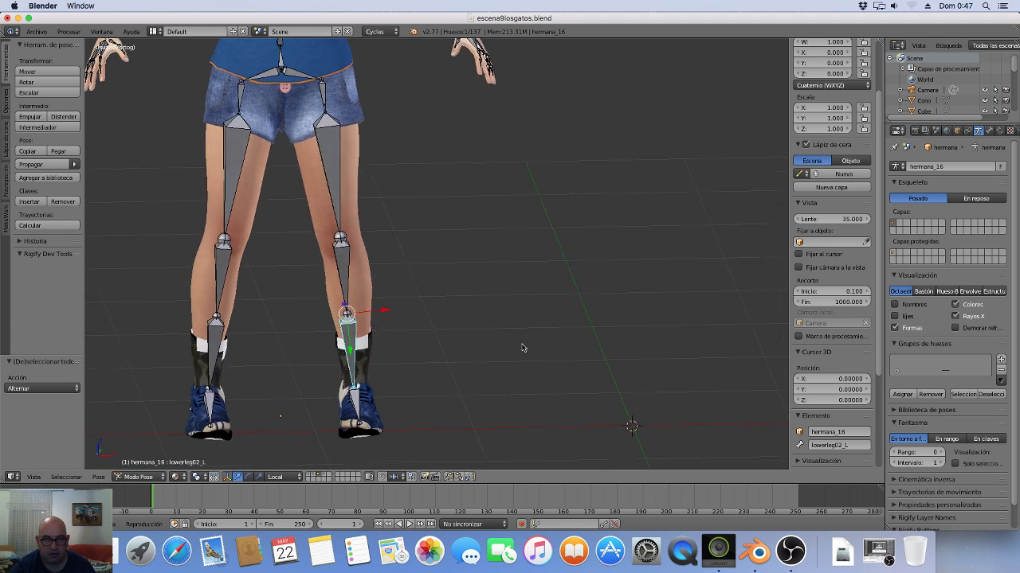
scroll(449, 383, down, 4)
scroll(448, 383, down, 2)
scroll(444, 364, down, 1)
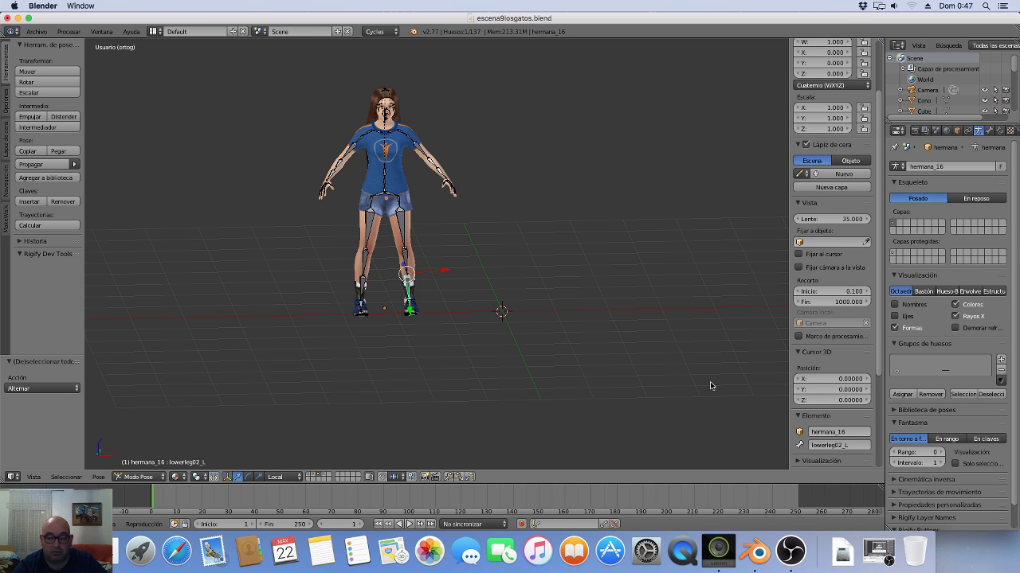
click(808, 552)
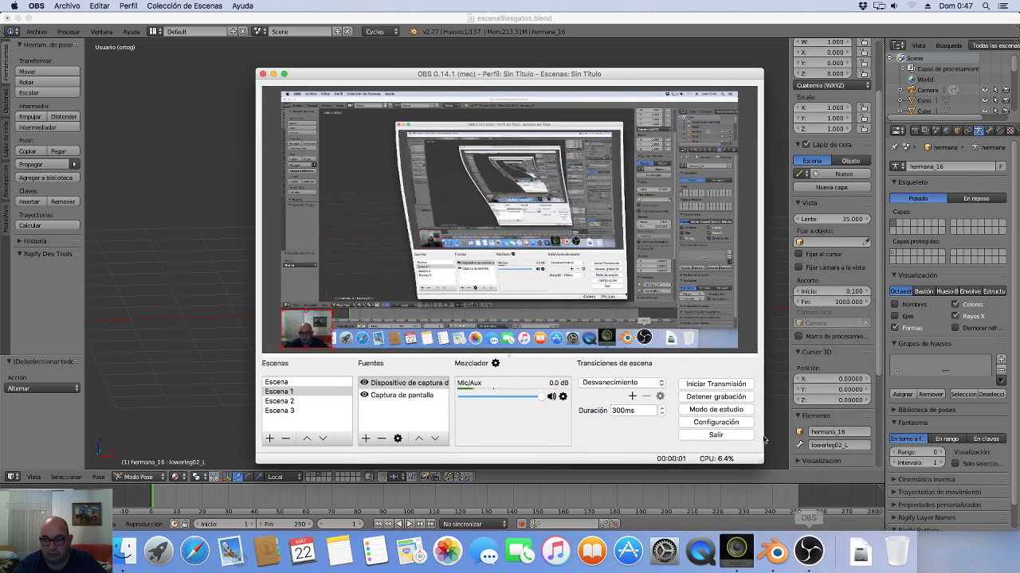